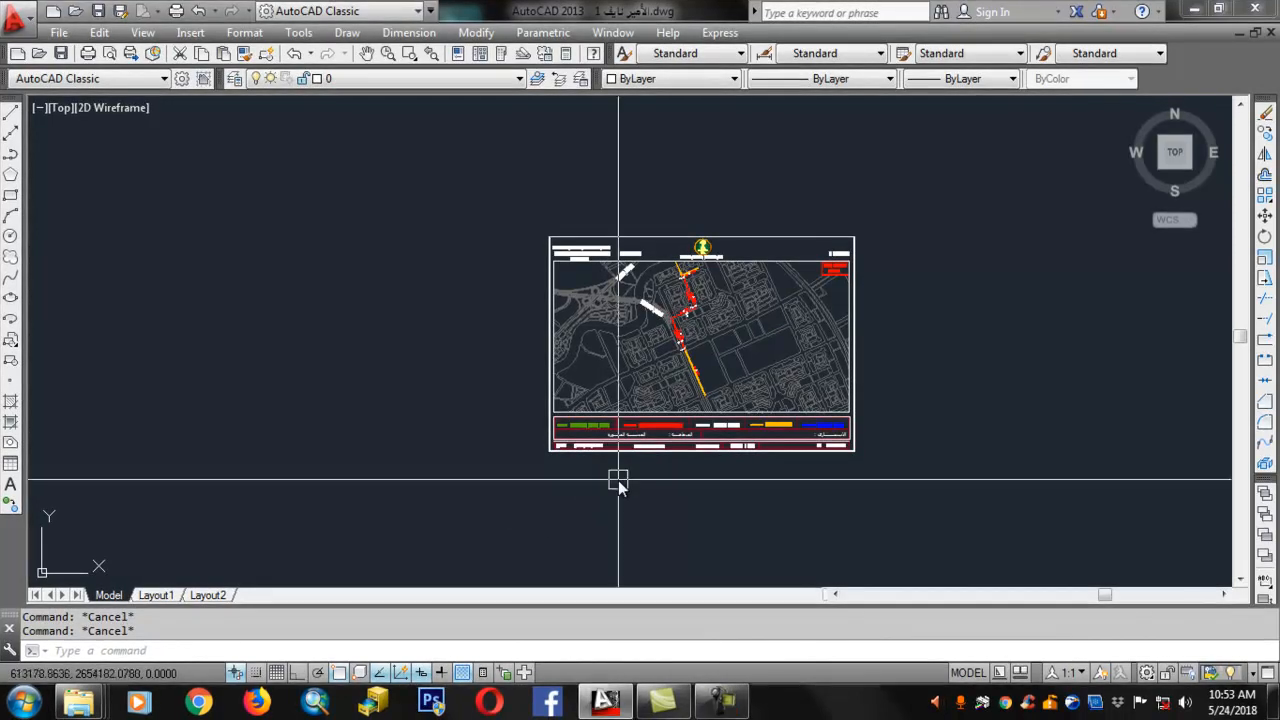
{"action": "left_click", "coordinate": [557, 508]}
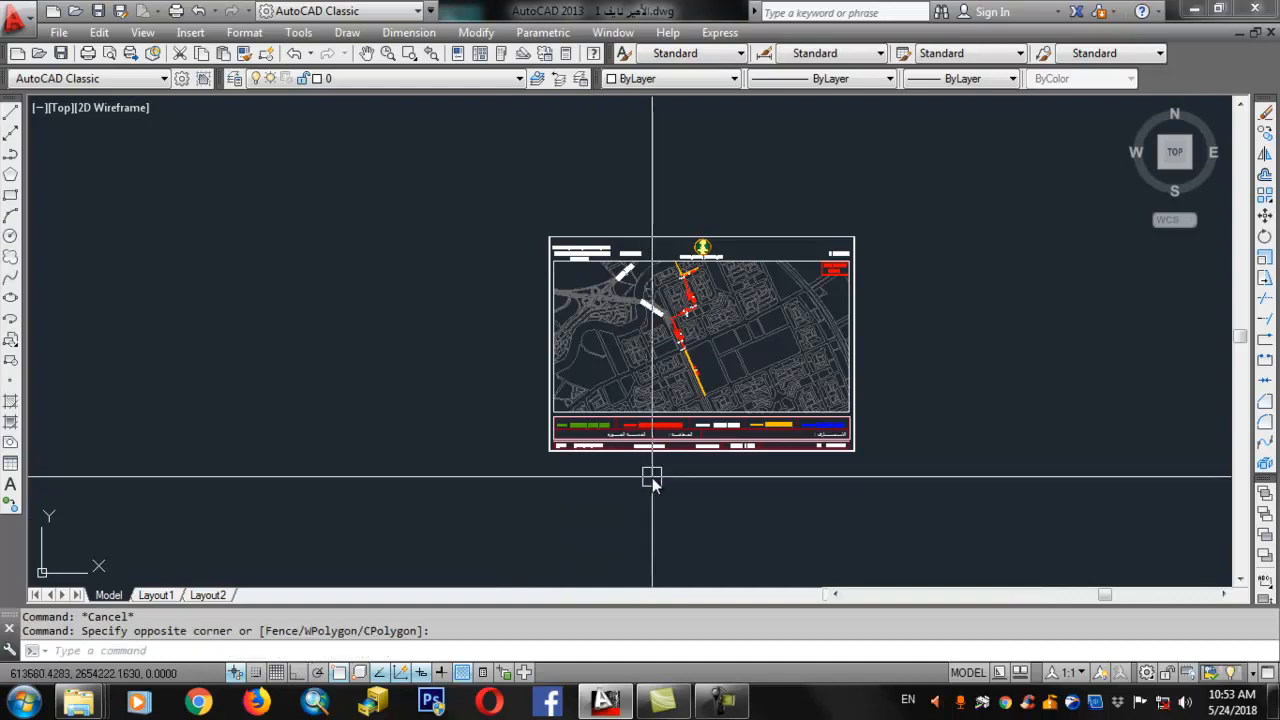
{"action": "middle_click_drag", "start_coordinate": [652, 477], "coordinate": [528, 458]}
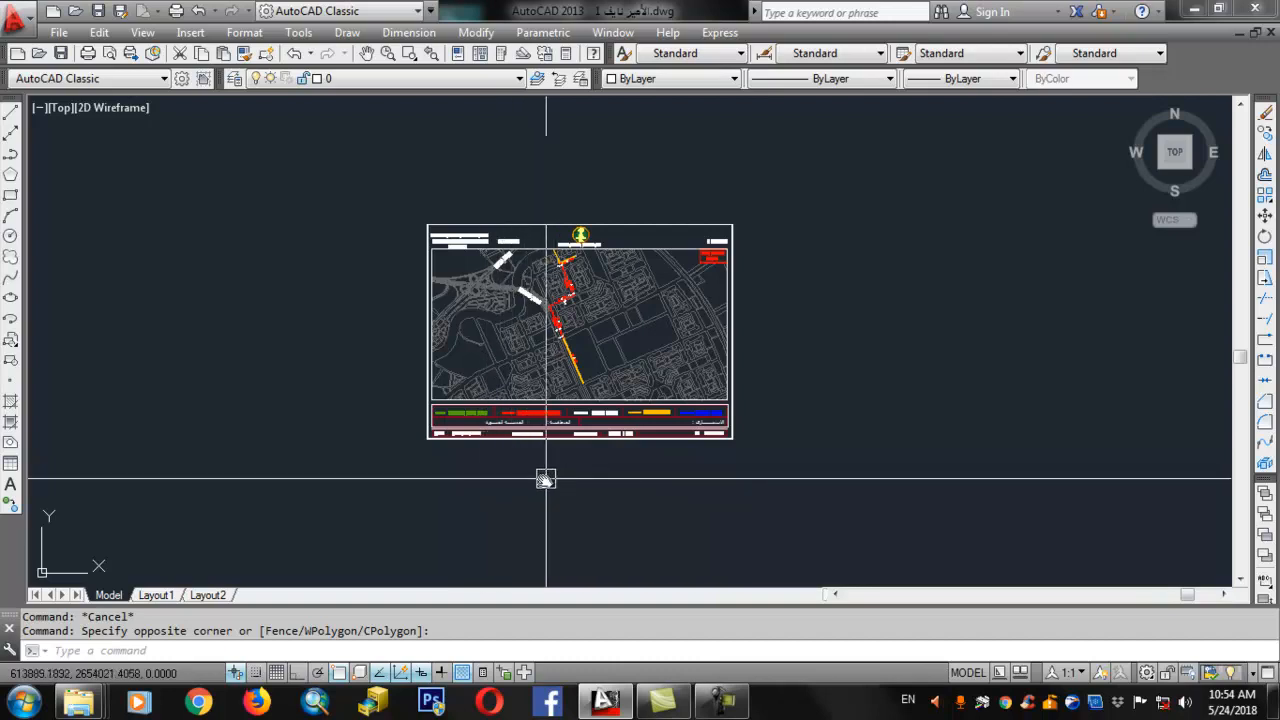
{"action": "left_click", "coordinate": [527, 481]}
{"action": "left_click", "coordinate": [525, 491]}
{"action": "left_click", "coordinate": [523, 504]}
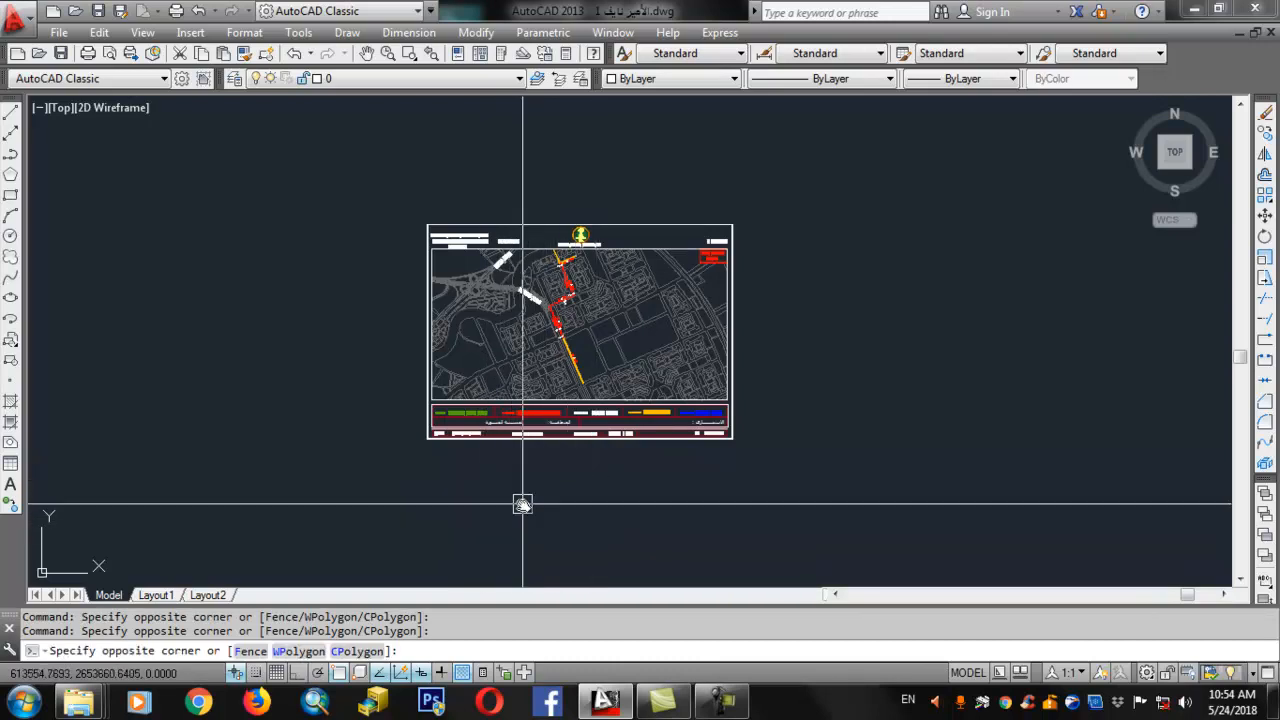
{"action": "key", "text": "Escape"}
{"action": "scroll", "coordinate": [595, 268], "scroll_direction": "up", "scroll_amount": 2}
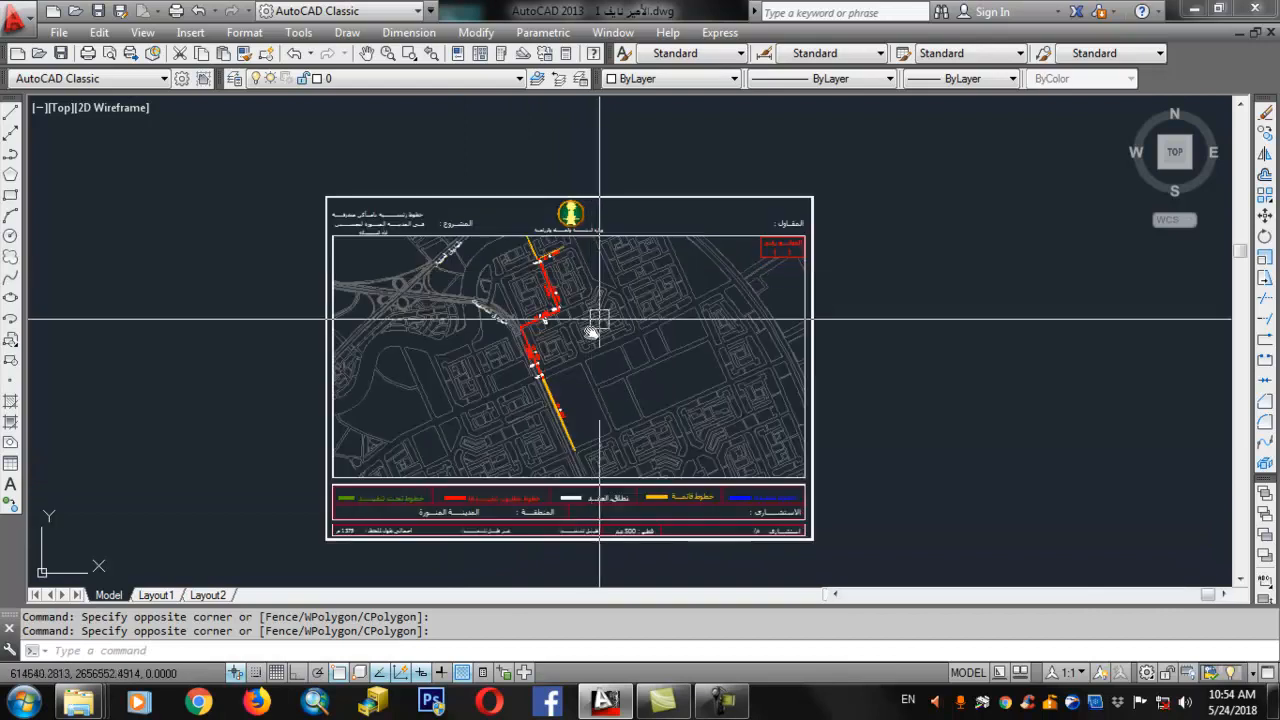
{"action": "middle_click_drag", "start_coordinate": [593, 330], "coordinate": [577, 320]}
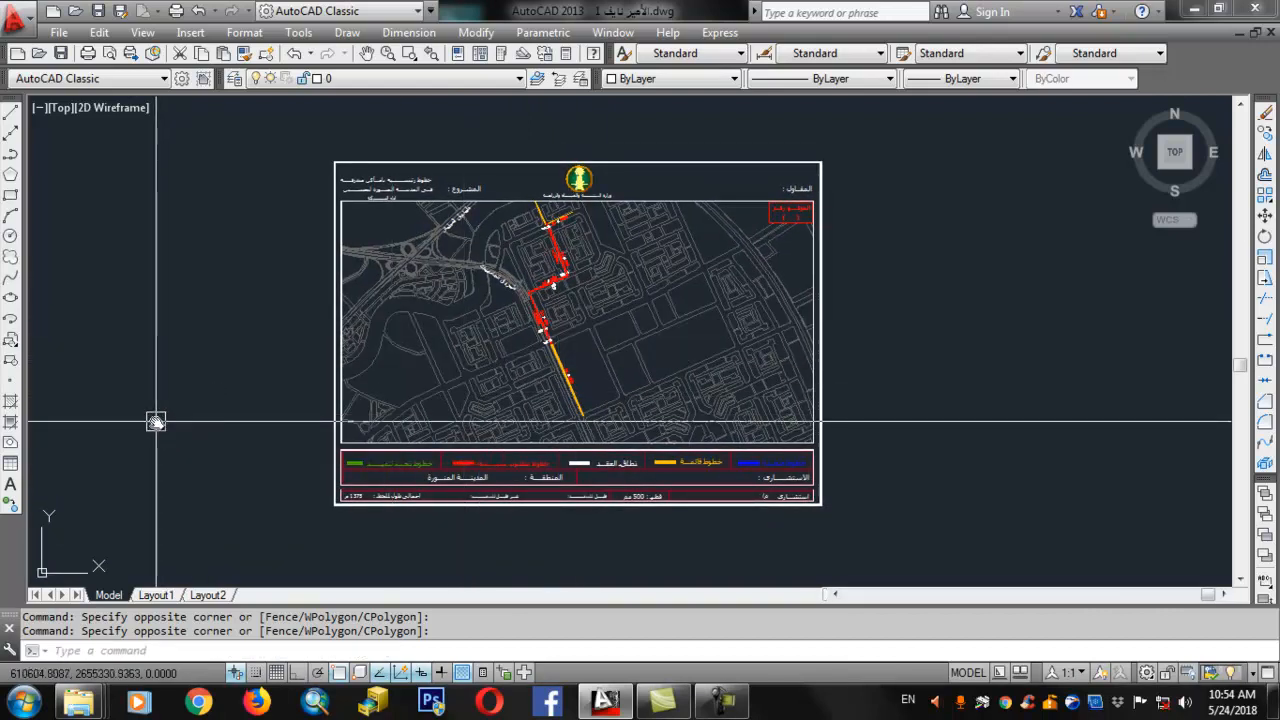
{"action": "left_click", "coordinate": [211, 358]}
{"action": "left_click", "coordinate": [190, 382]}
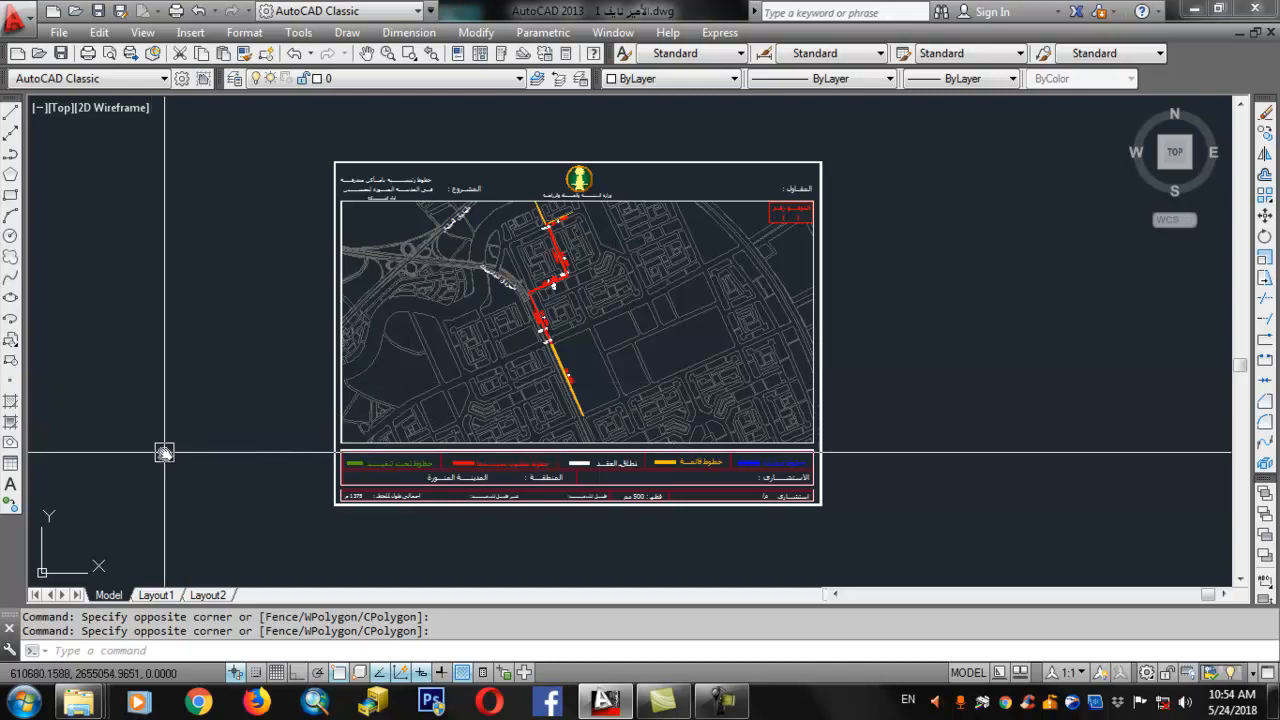
{"action": "key", "text": "Escape"}
{"action": "key", "text": "Escape"}
Step: Move the sheet frame with its header, logo and legend off the map to the empty area west of it, using its lower-left corner as base point
{"action": "middle_click_drag", "start_coordinate": [164, 453], "coordinate": [245, 407]}
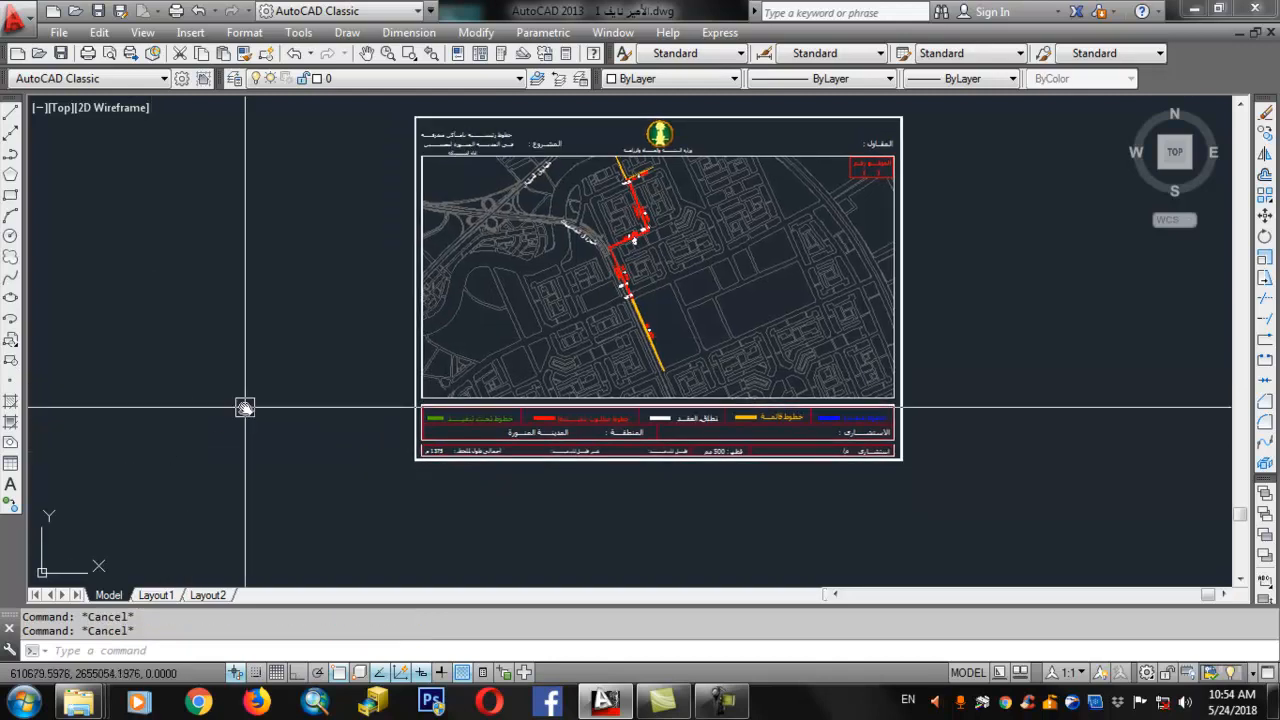
{"action": "type", "text": "m"}
{"action": "key", "text": "Return"}
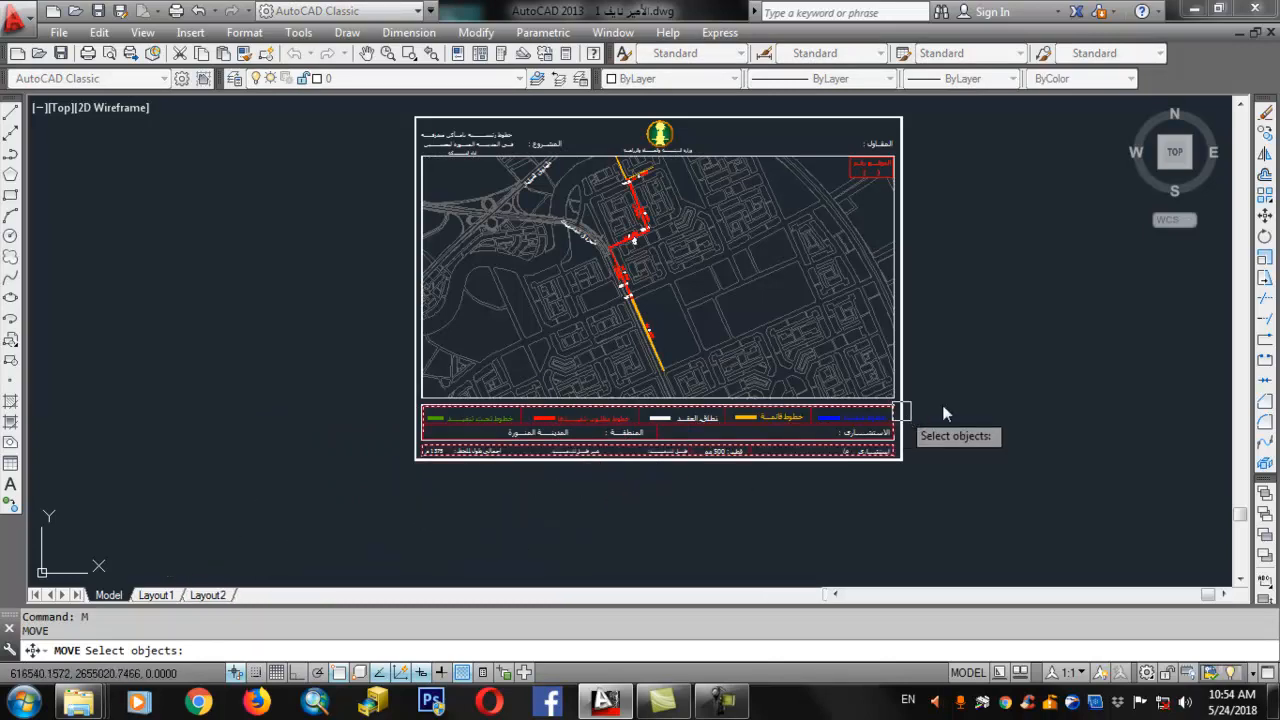
{"action": "scroll", "coordinate": [942, 405], "scroll_direction": "up", "scroll_amount": 4}
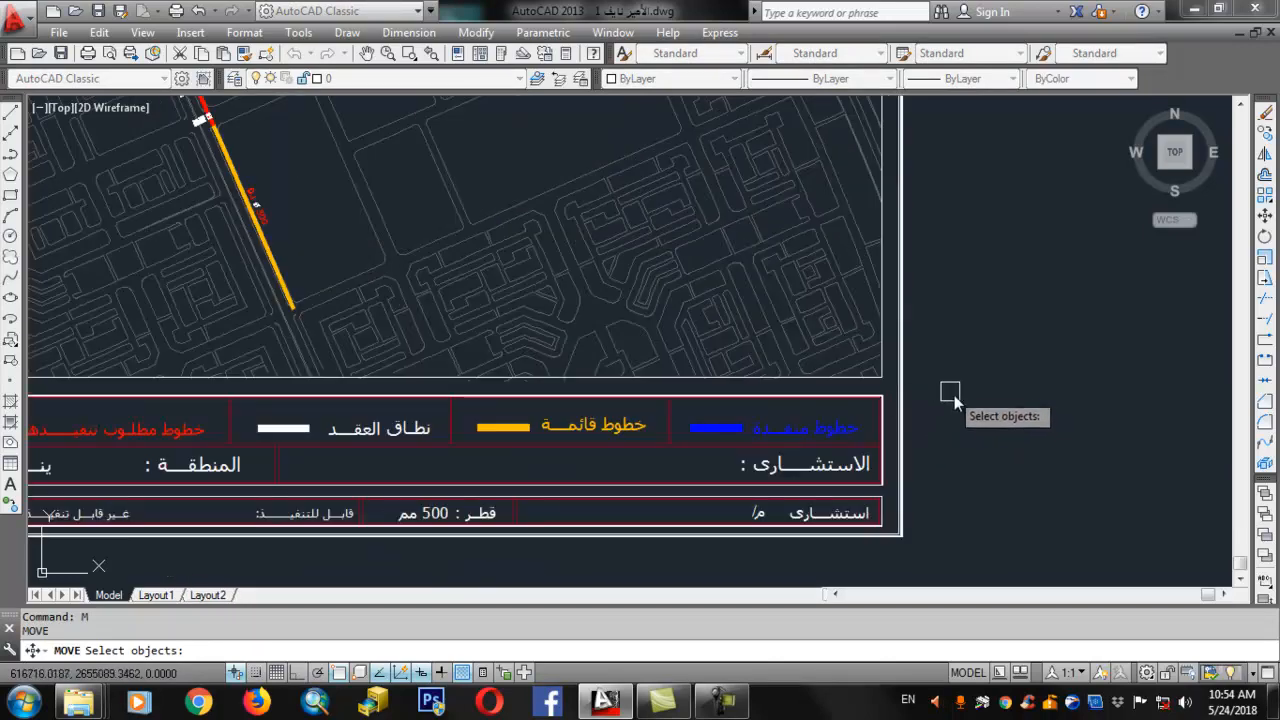
{"action": "left_click", "coordinate": [962, 402]}
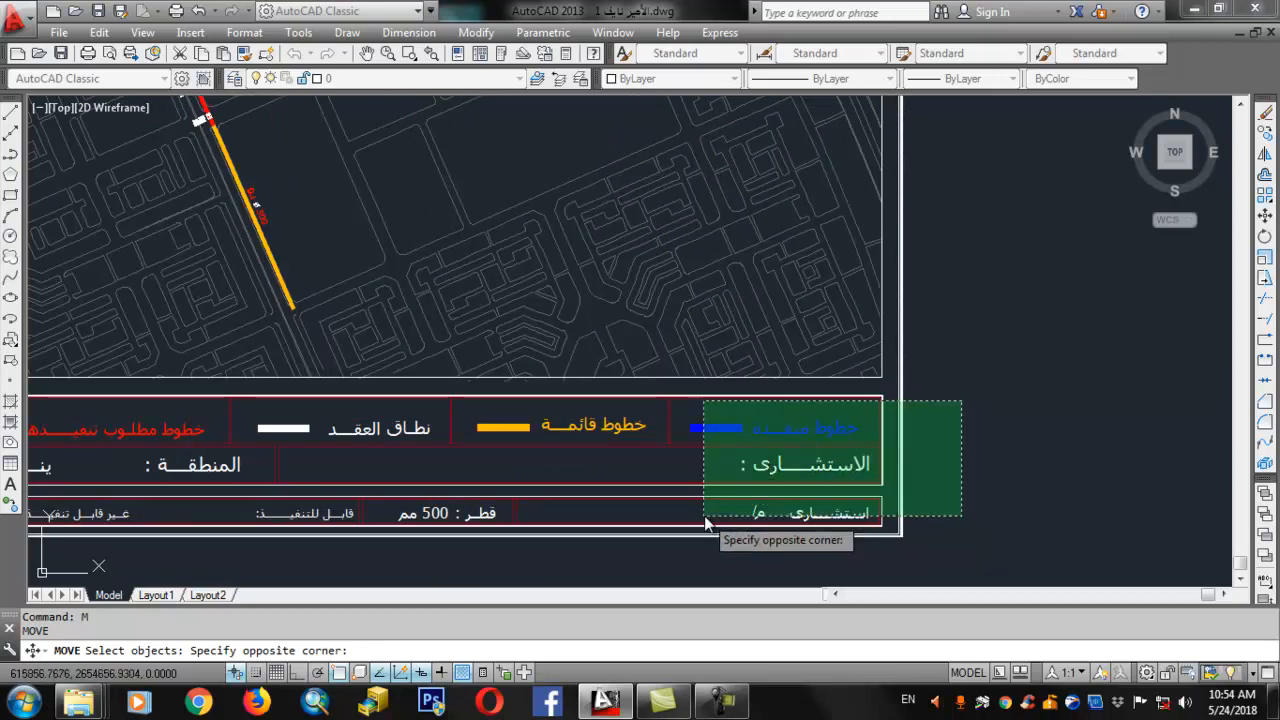
{"action": "scroll", "coordinate": [880, 454], "scroll_direction": "down", "scroll_amount": 4}
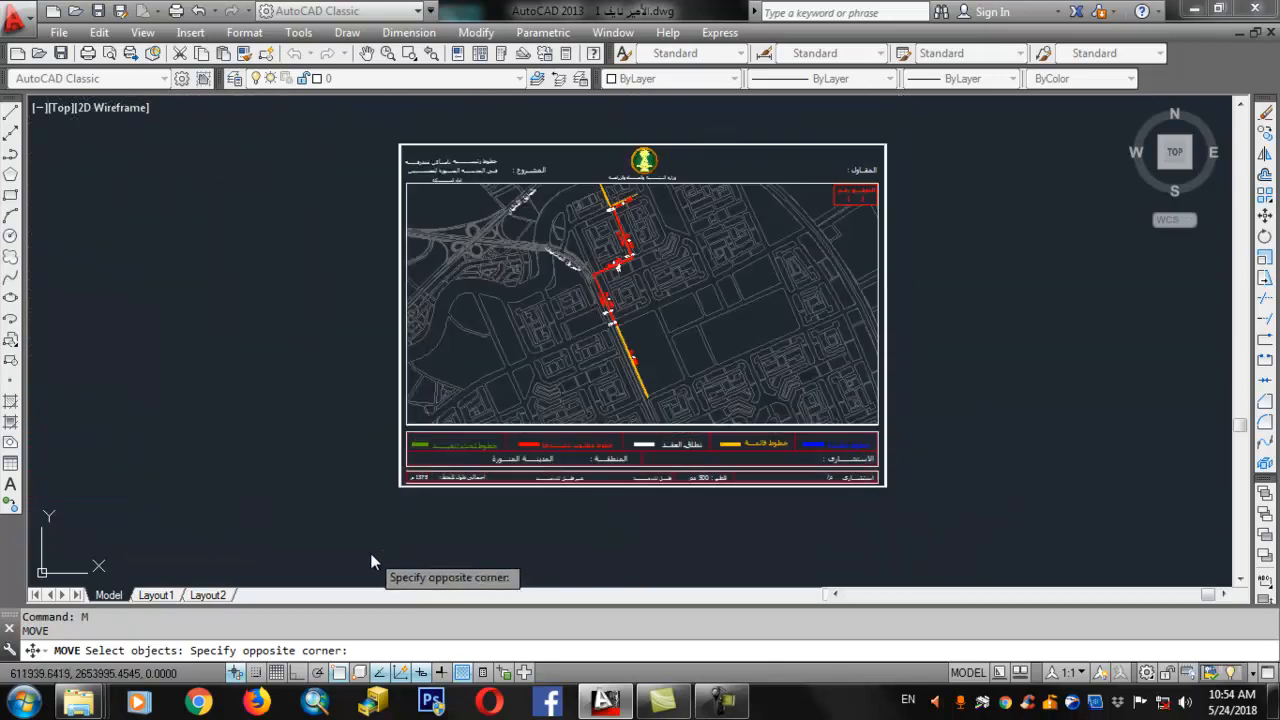
{"action": "left_click", "coordinate": [371, 555]}
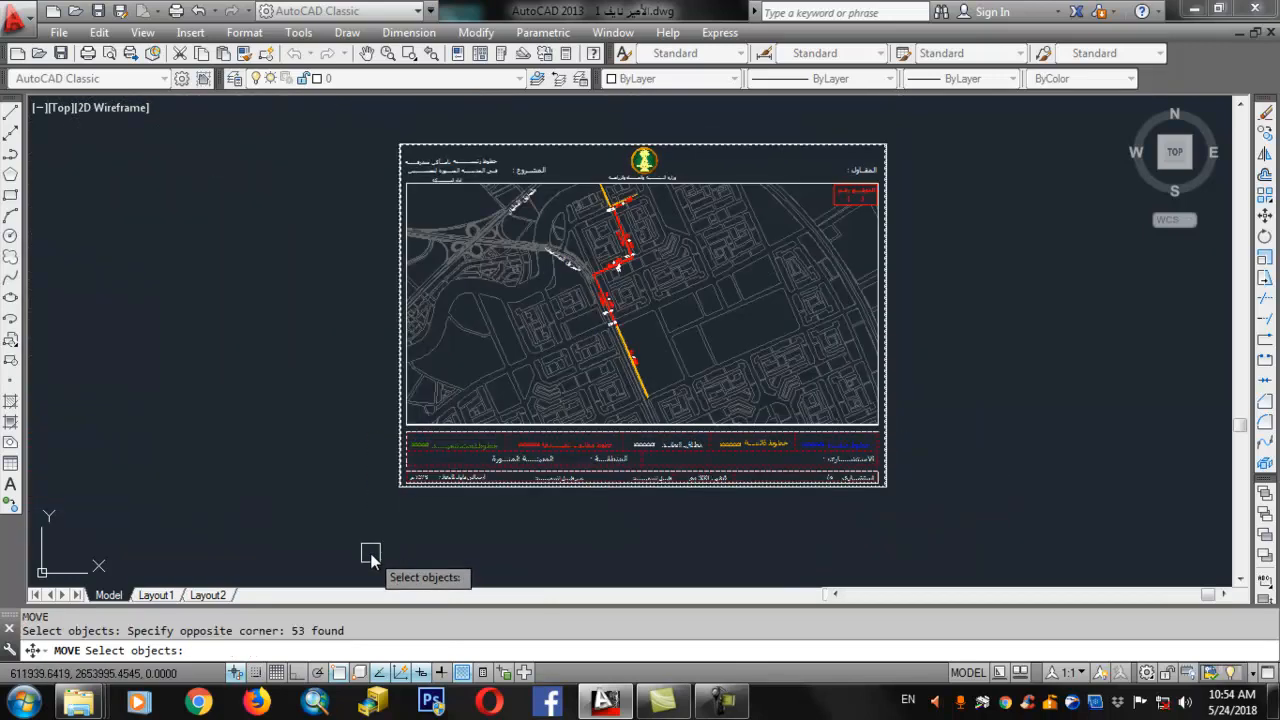
{"action": "left_click", "coordinate": [903, 128]}
{"action": "left_click", "coordinate": [343, 179]}
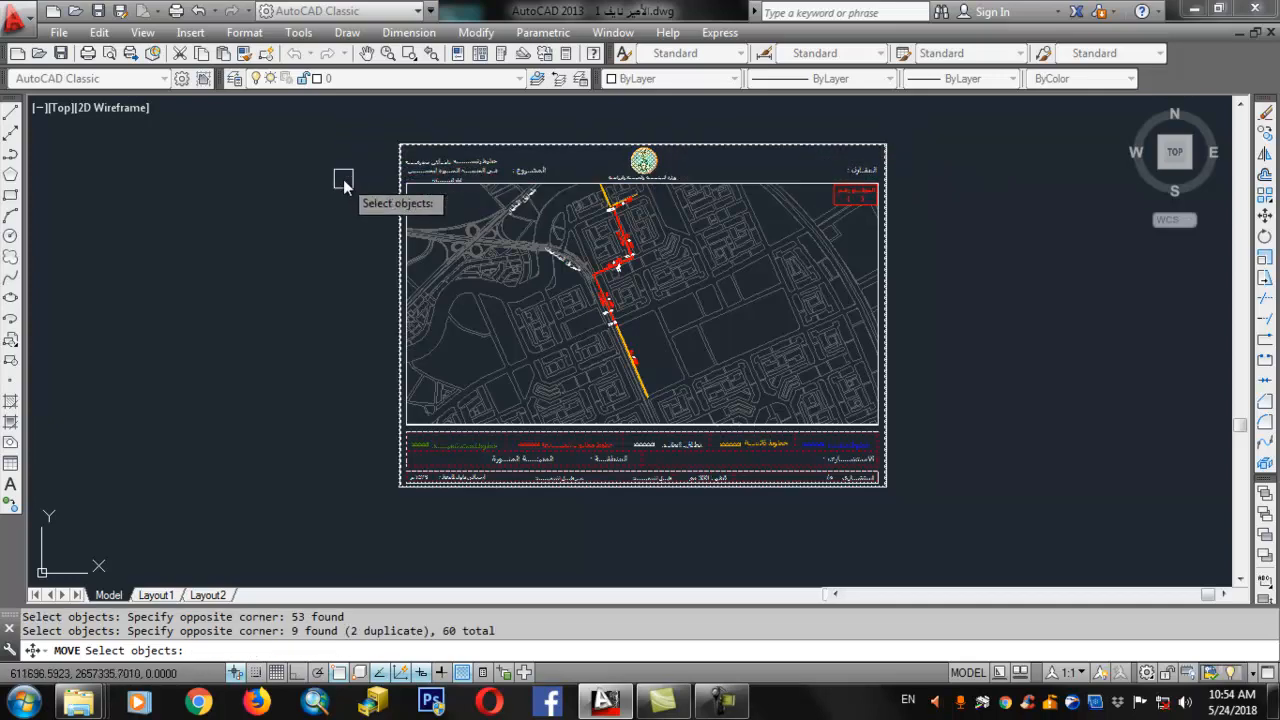
{"action": "scroll", "coordinate": [428, 195], "scroll_direction": "up", "scroll_amount": 4}
{"action": "left_click", "coordinate": [428, 185]}
{"action": "scroll", "coordinate": [594, 305], "scroll_direction": "down", "scroll_amount": 6}
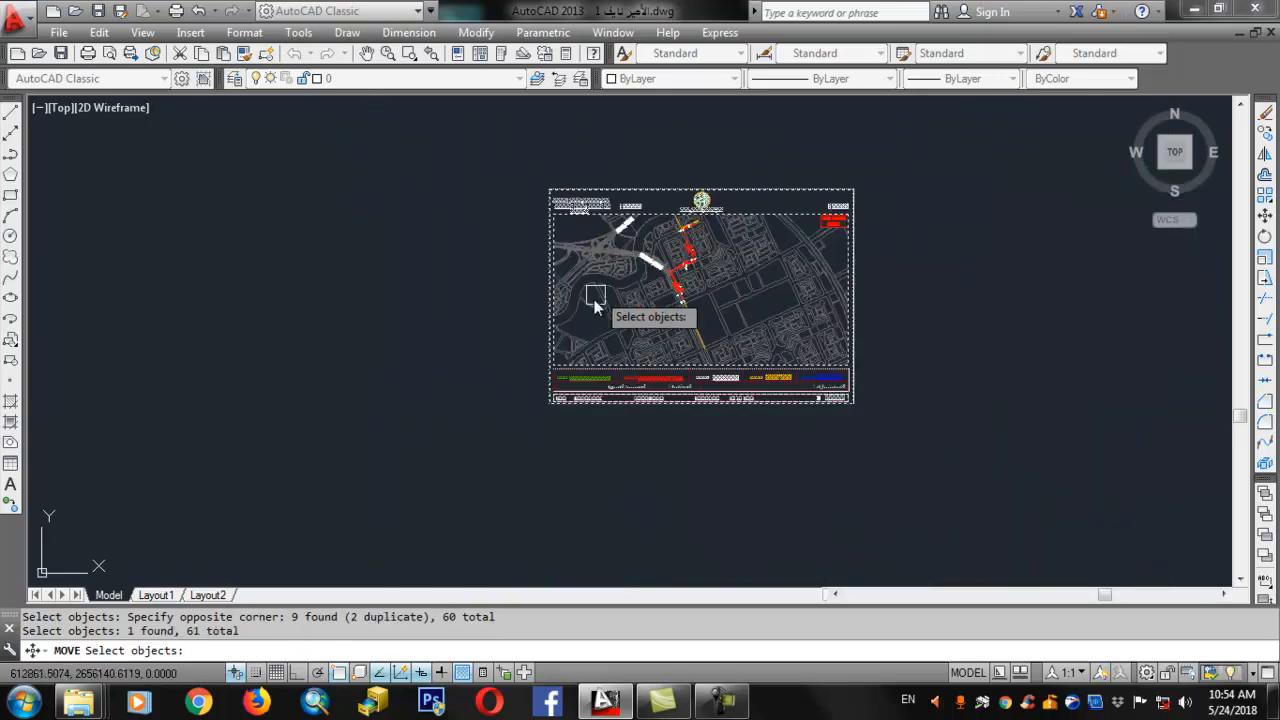
{"action": "scroll", "coordinate": [588, 414], "scroll_direction": "up", "scroll_amount": 2}
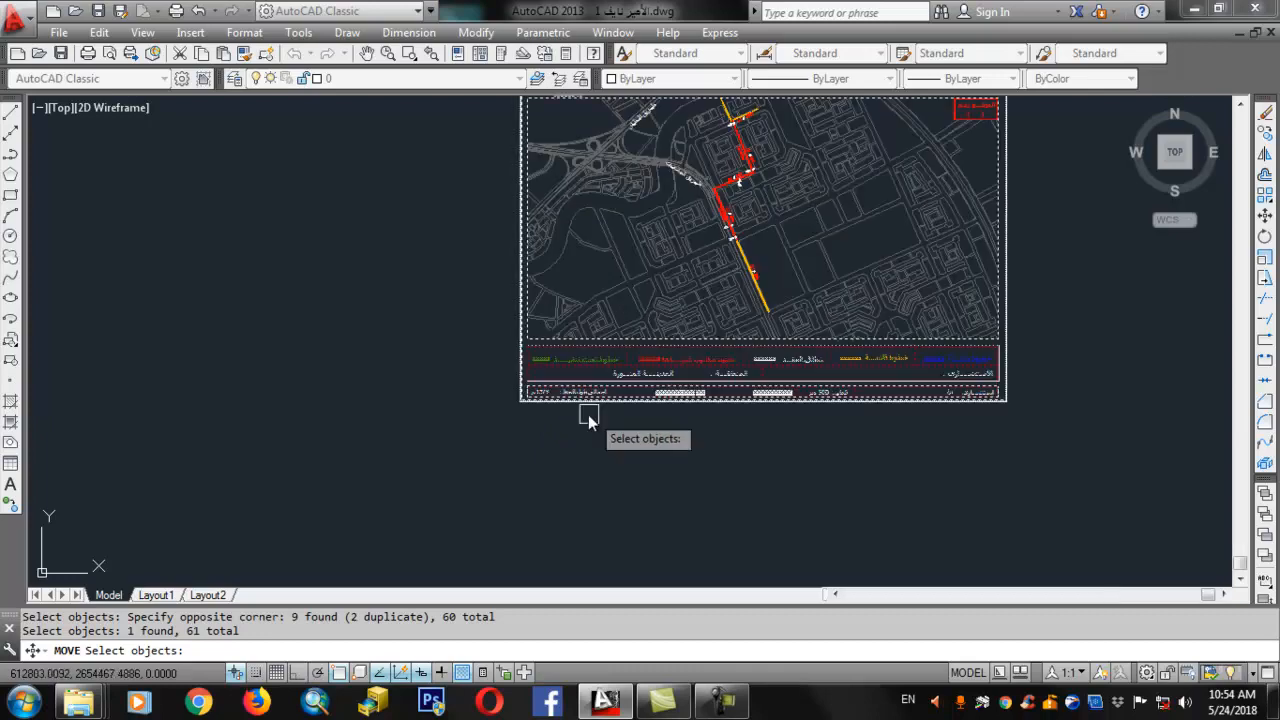
{"action": "scroll", "coordinate": [588, 414], "scroll_direction": "up", "scroll_amount": 2}
{"action": "key", "text": "Return"}
{"action": "left_click", "coordinate": [511, 384]}
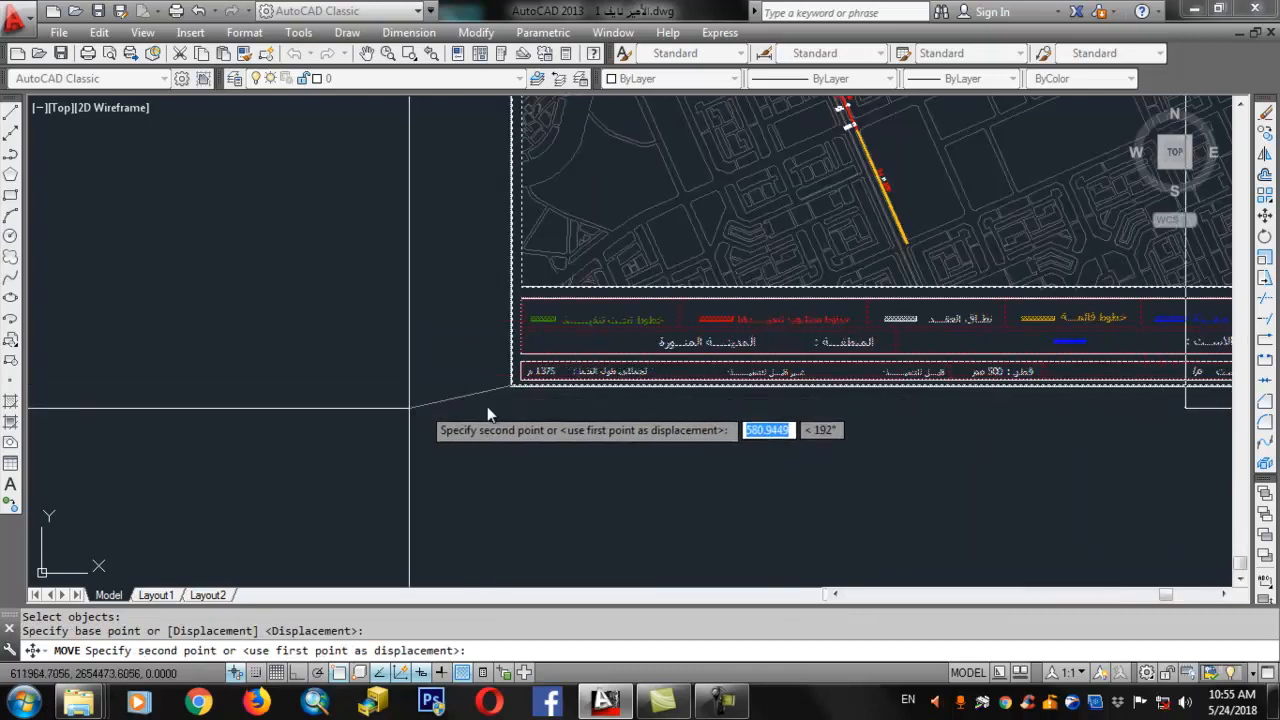
{"action": "scroll", "coordinate": [775, 425], "scroll_direction": "down", "scroll_amount": 5}
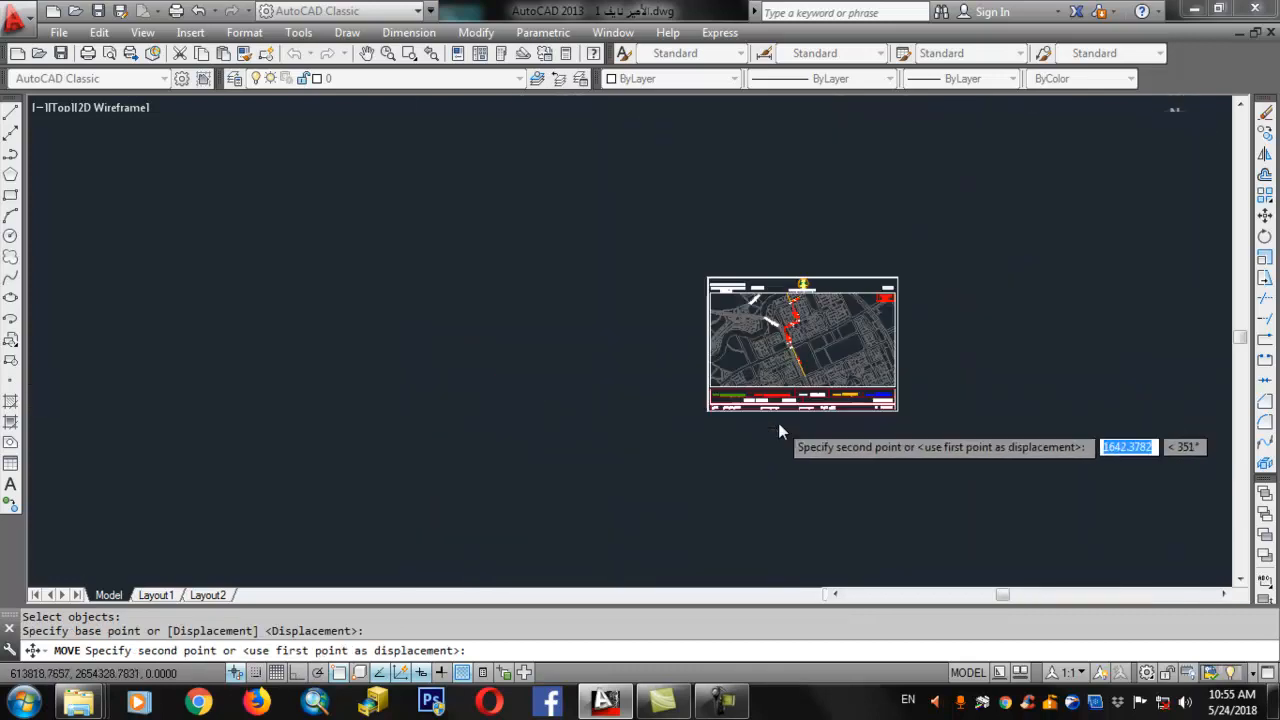
{"action": "left_click", "coordinate": [413, 416]}
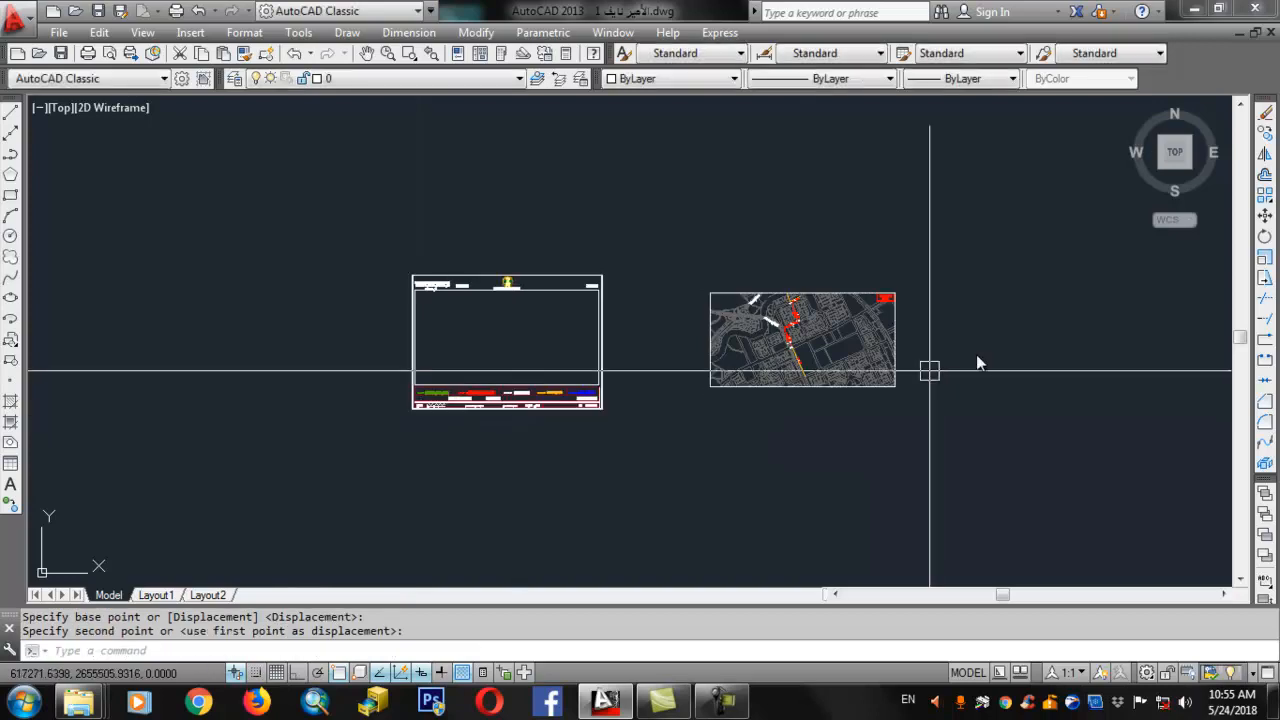
Step: Erase the border lines along the map's upper edge and sides, keeping the red site-number box
{"action": "scroll", "coordinate": [900, 277], "scroll_direction": "up", "scroll_amount": 6}
{"action": "scroll", "coordinate": [828, 316], "scroll_direction": "up", "scroll_amount": 3}
{"action": "left_click", "coordinate": [797, 360]}
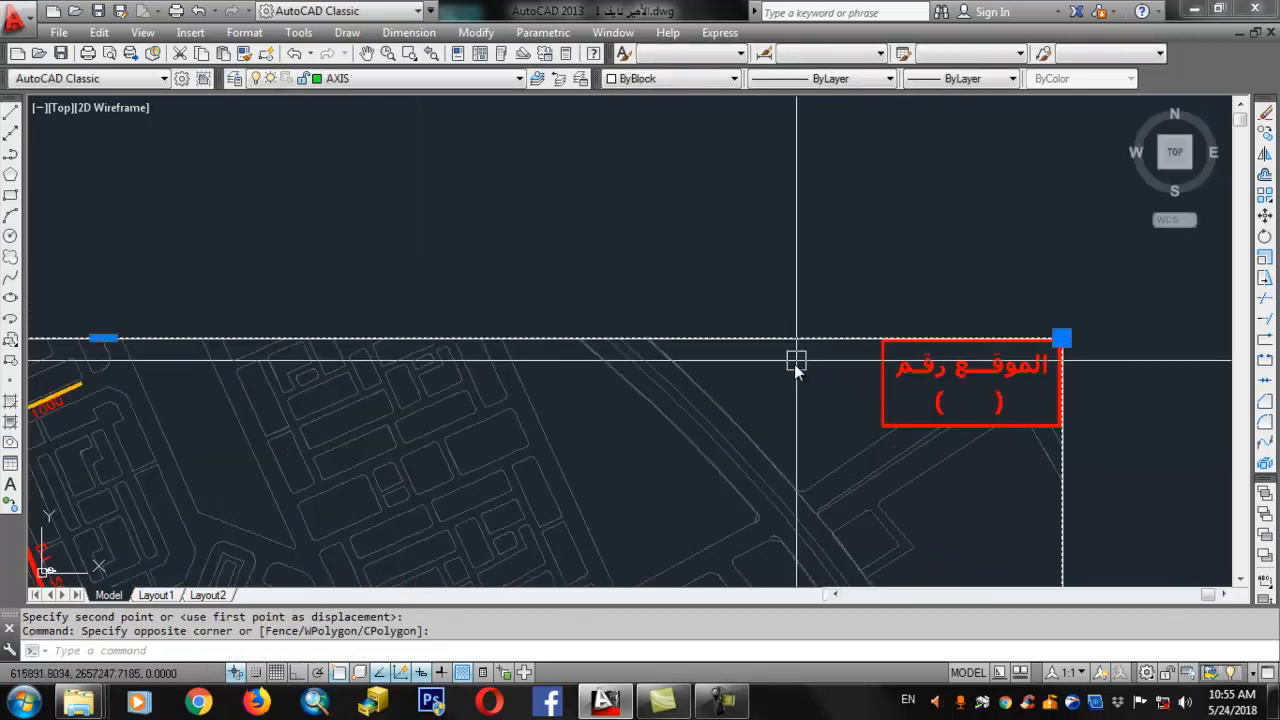
{"action": "left_click", "coordinate": [750, 393]}
{"action": "key", "text": "Delete"}
{"action": "scroll", "coordinate": [791, 297], "scroll_direction": "down", "scroll_amount": 5}
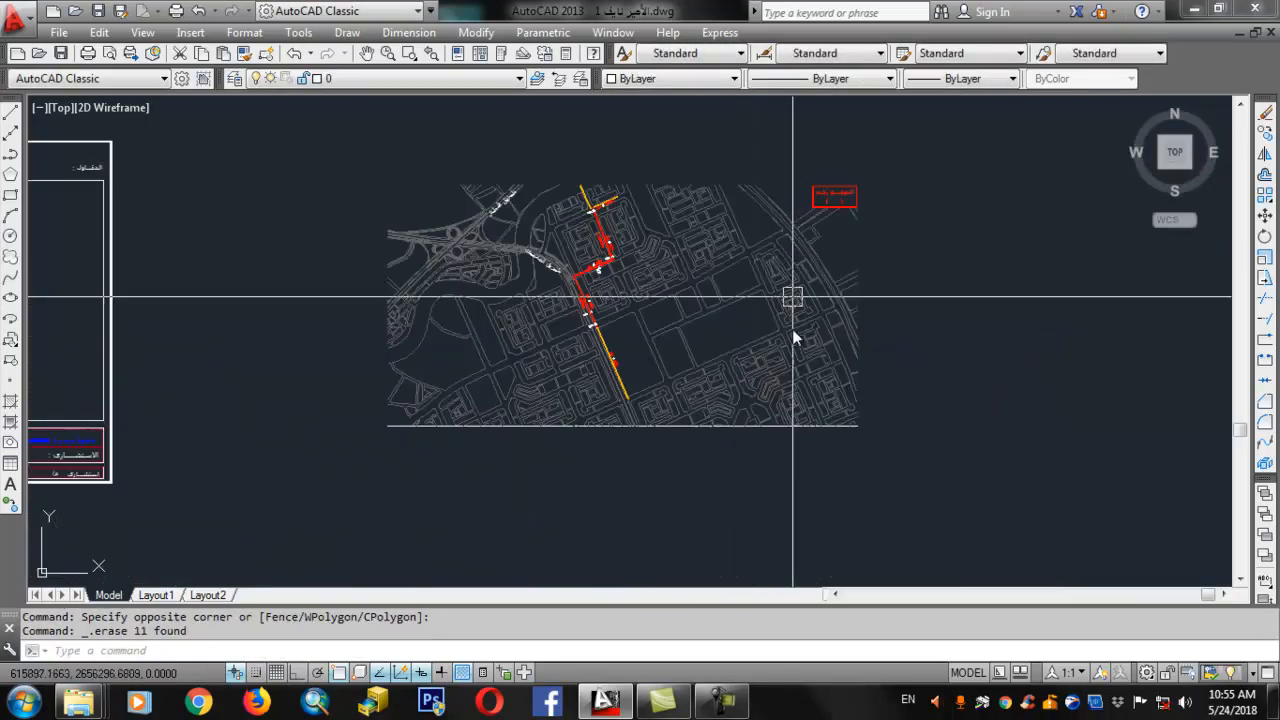
Step: Erase the remaining double border line along the map's lower edge
{"action": "scroll", "coordinate": [735, 398], "scroll_direction": "up", "scroll_amount": 5}
{"action": "scroll", "coordinate": [642, 389], "scroll_direction": "up", "scroll_amount": 5}
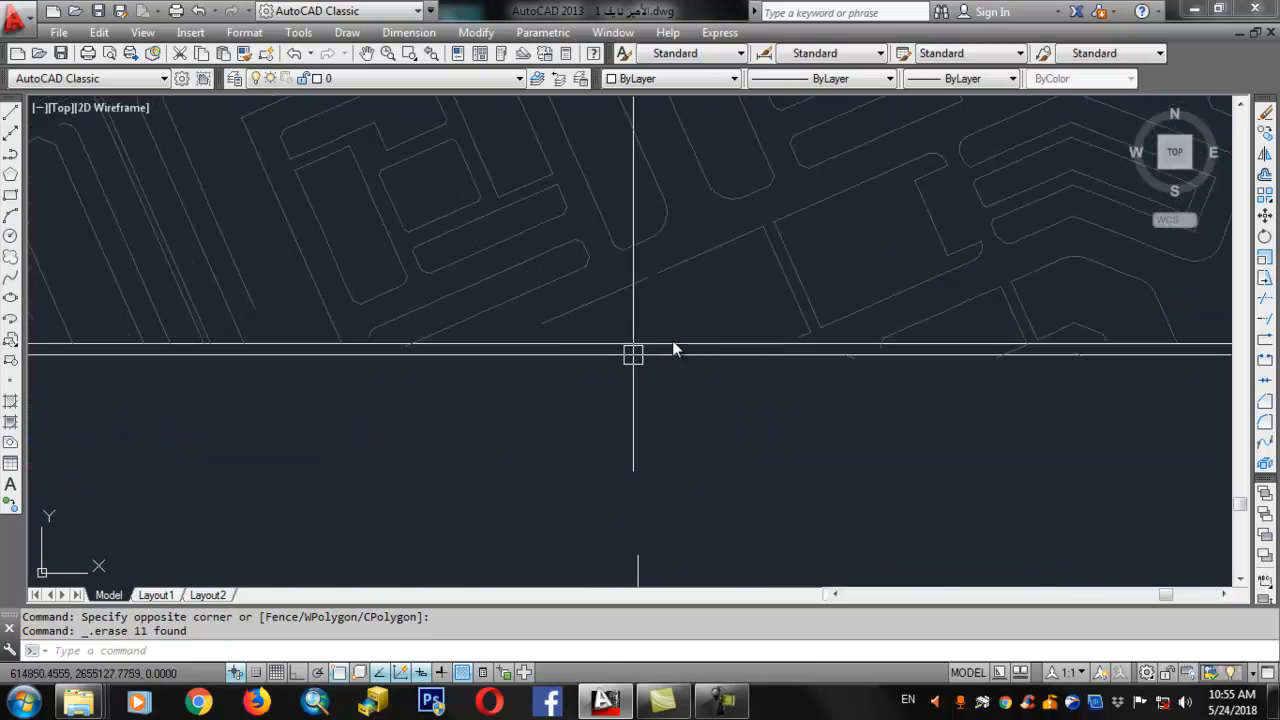
{"action": "left_click", "coordinate": [690, 318]}
{"action": "left_click", "coordinate": [646, 400]}
{"action": "key", "text": "Delete"}
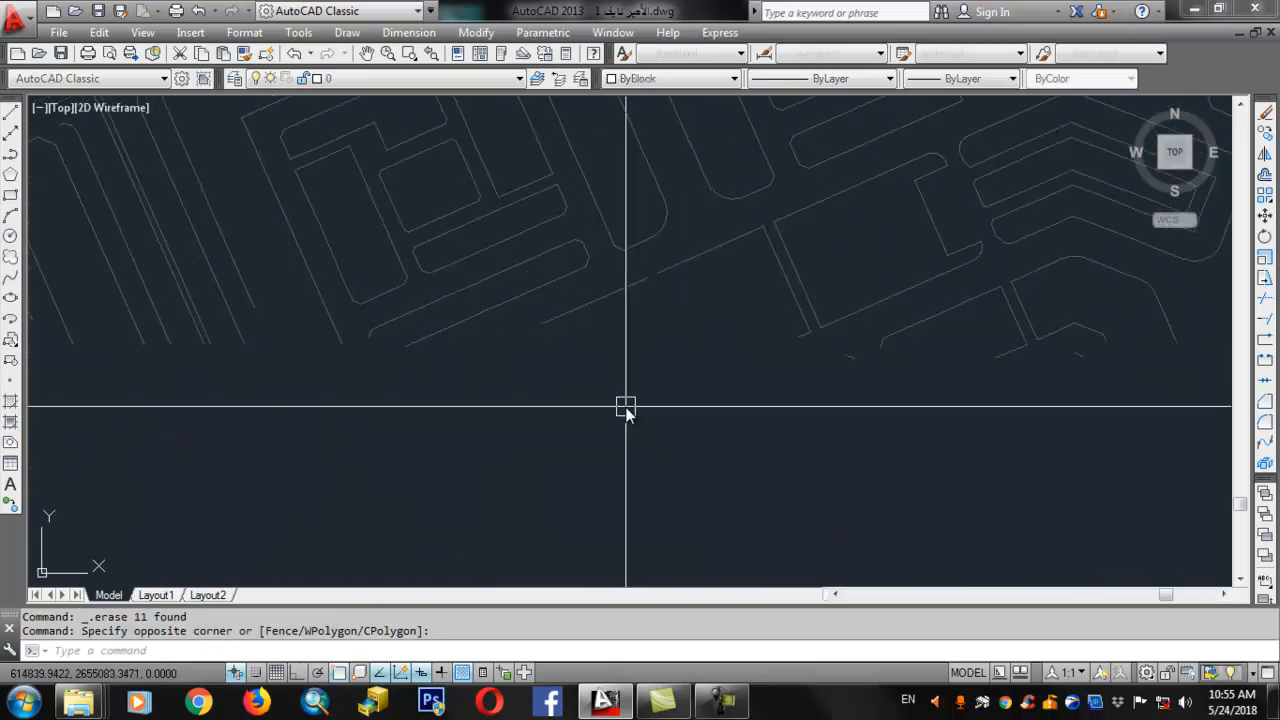
{"action": "scroll", "coordinate": [785, 273], "scroll_direction": "down", "scroll_amount": 4}
{"action": "scroll", "coordinate": [716, 398], "scroll_direction": "down", "scroll_amount": 3}
{"action": "key", "text": "Escape"}
{"action": "key", "text": "Escape"}
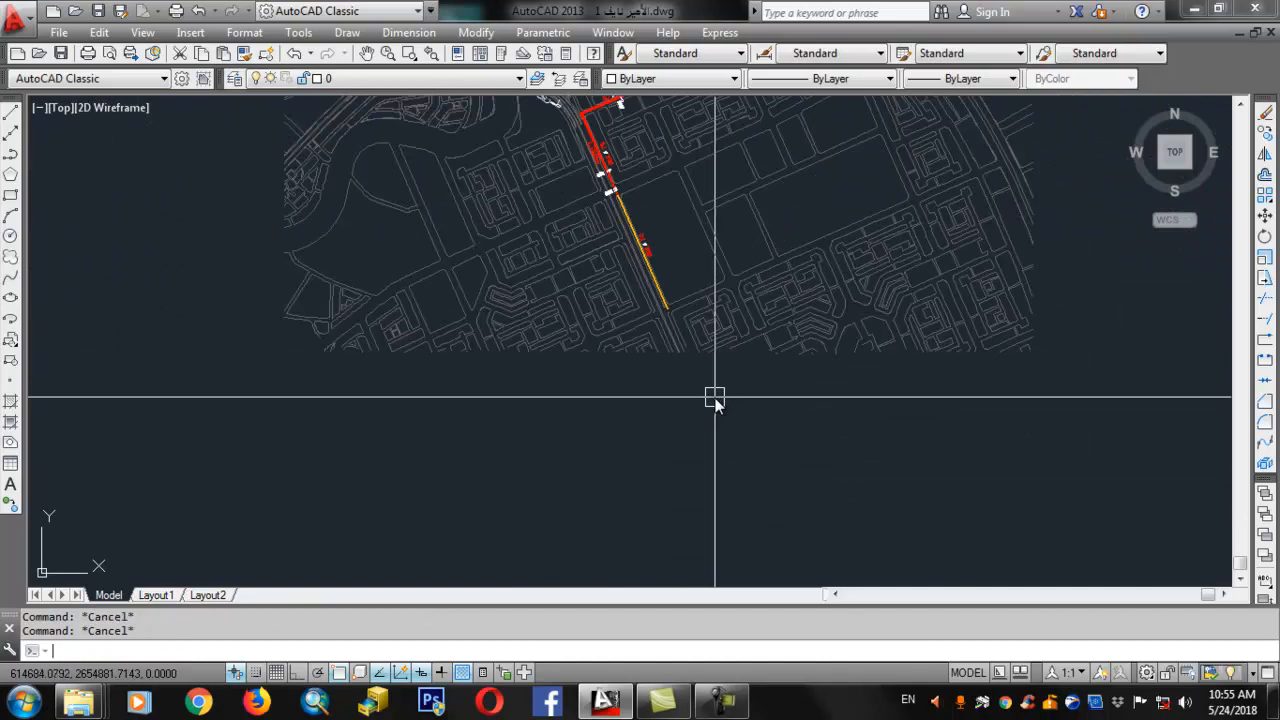
Step: Copy the complete sheet frame with its header, logo and legend to the clipboard
{"action": "scroll", "coordinate": [780, 390], "scroll_direction": "down", "scroll_amount": 5}
{"action": "scroll", "coordinate": [654, 349], "scroll_direction": "up", "scroll_amount": 2}
{"action": "mouse_move", "coordinate": [654, 349]}
{"action": "middle_mouse_down"}
{"action": "mouse_move", "coordinate": [566, 343]}
{"action": "mouse_move", "coordinate": [529, 385]}
{"action": "middle_mouse_up"}
{"action": "left_click", "coordinate": [505, 417]}
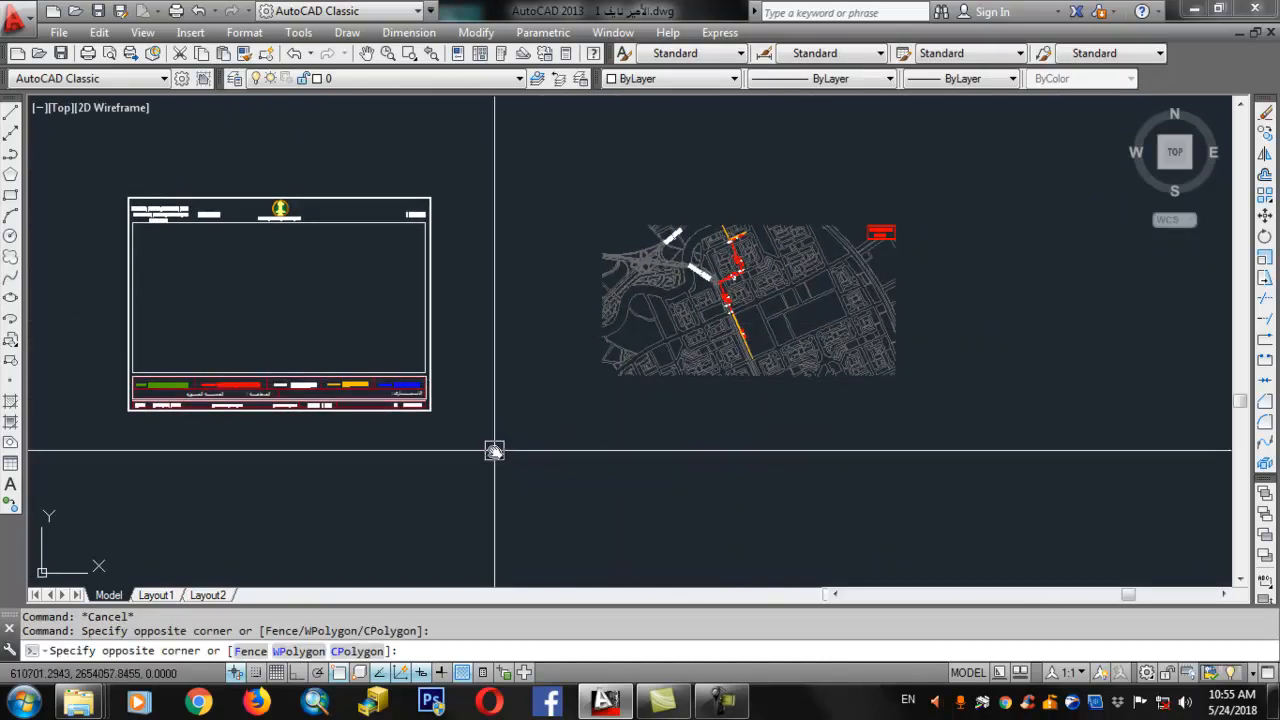
{"action": "key", "text": "Escape"}
{"action": "key", "text": "Escape"}
{"action": "middle_click_drag", "start_coordinate": [271, 423], "coordinate": [374, 443]}
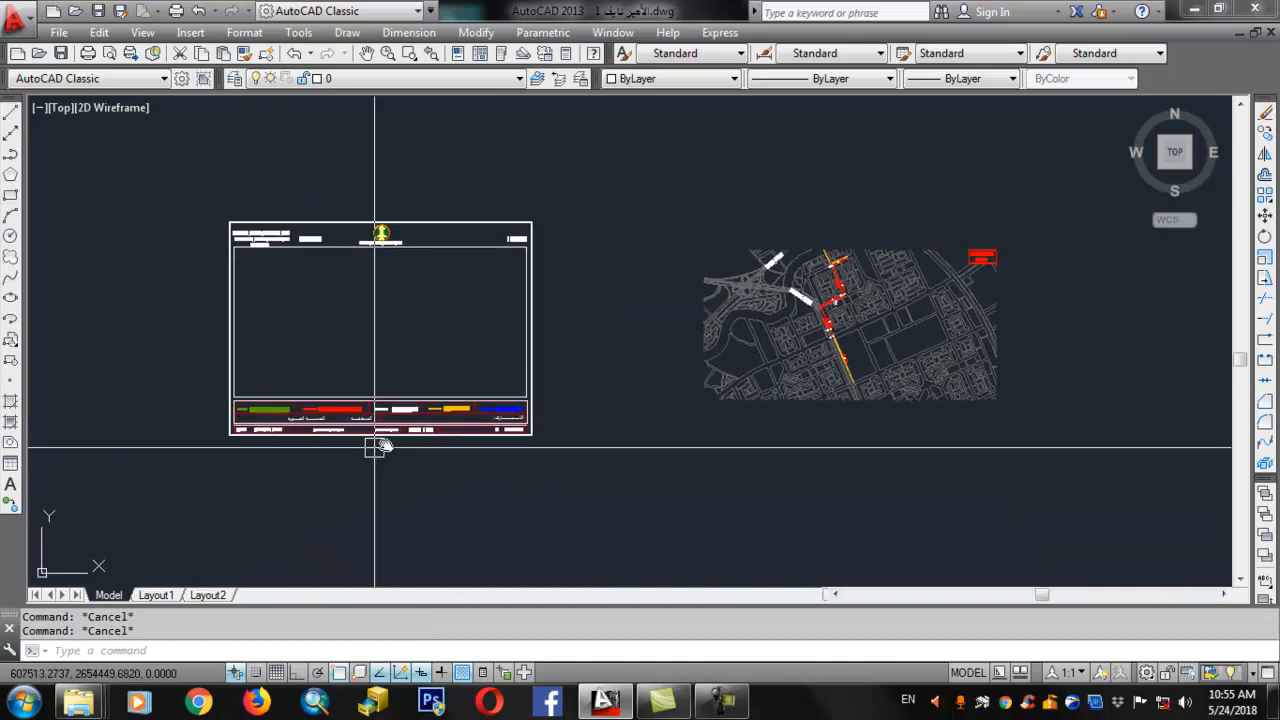
{"action": "left_click", "coordinate": [548, 208]}
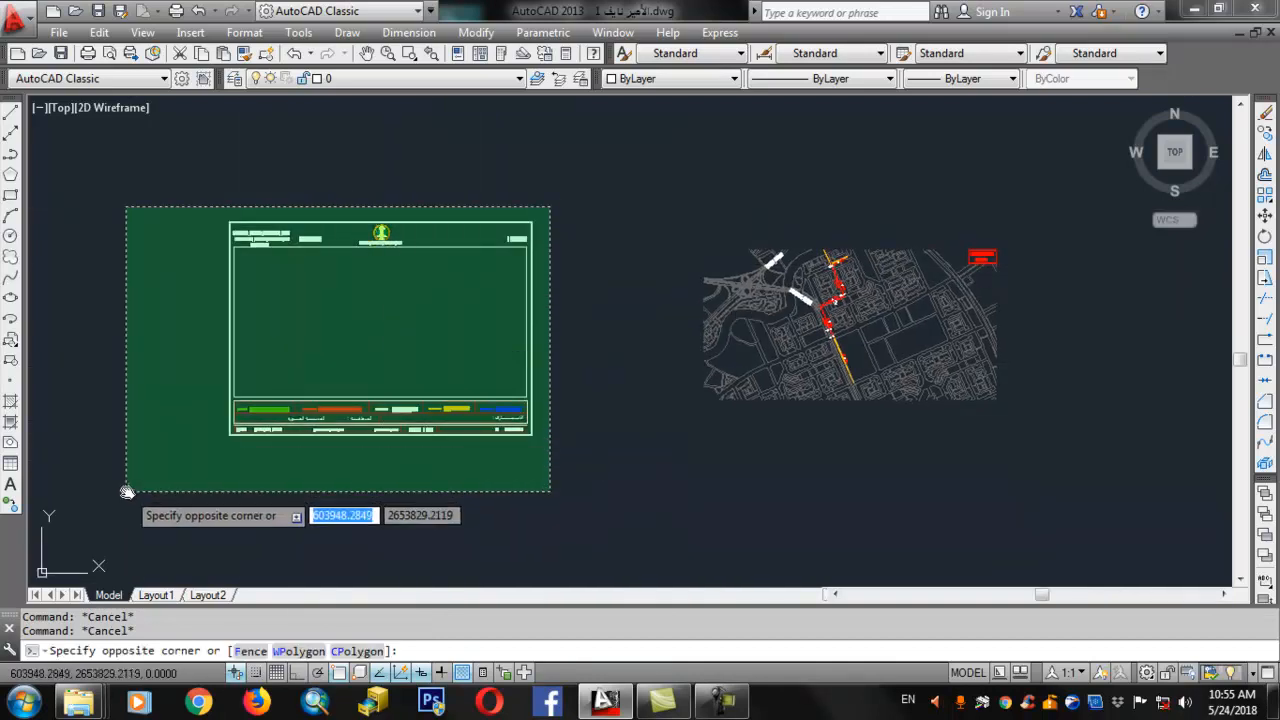
{"action": "left_click", "coordinate": [185, 472]}
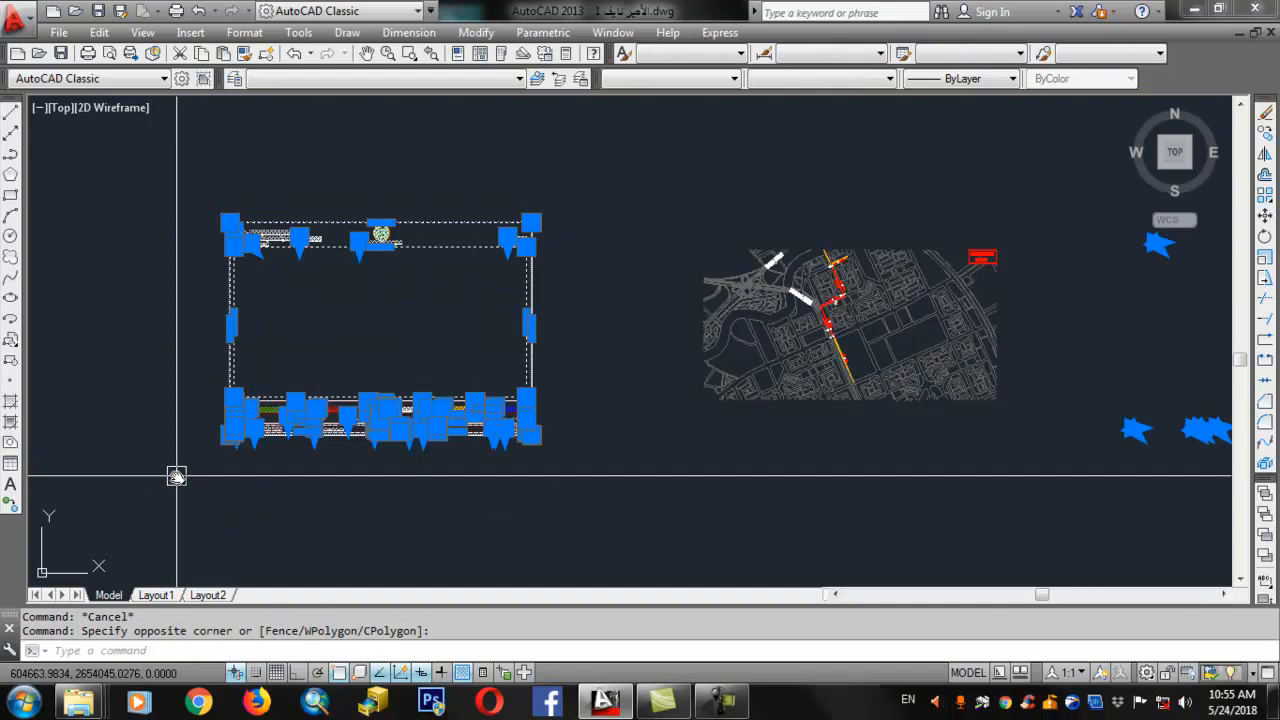
{"action": "key", "text": "ctrl+c"}
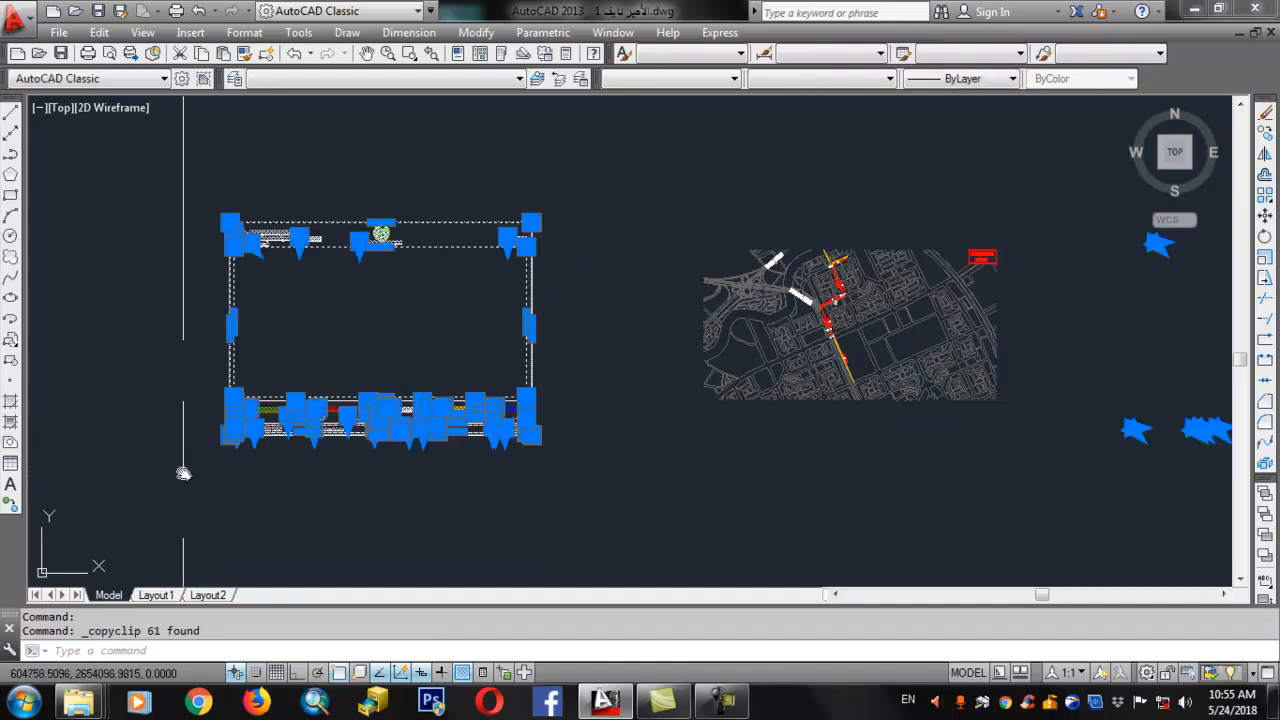
Step: Switch from model space to the Layout1 sheet
{"action": "left_click", "coordinate": [156, 595]}
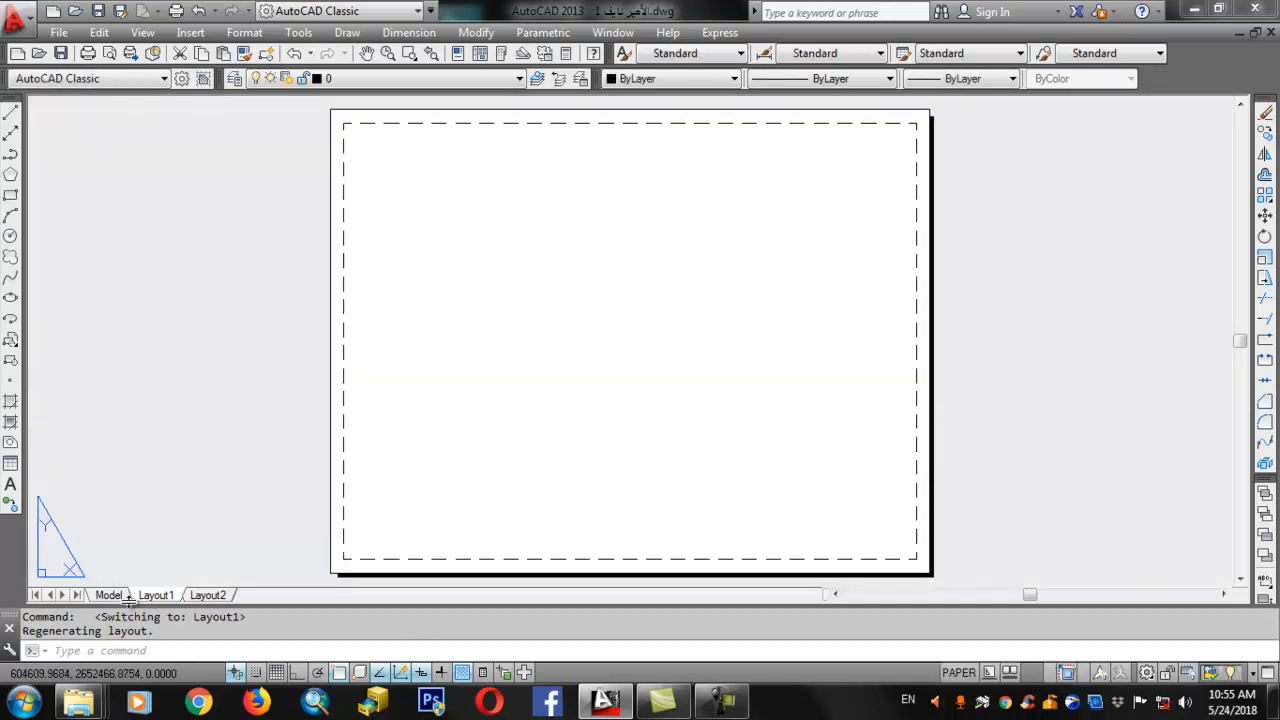
{"action": "scroll", "coordinate": [310, 475], "scroll_direction": "down", "scroll_amount": 2}
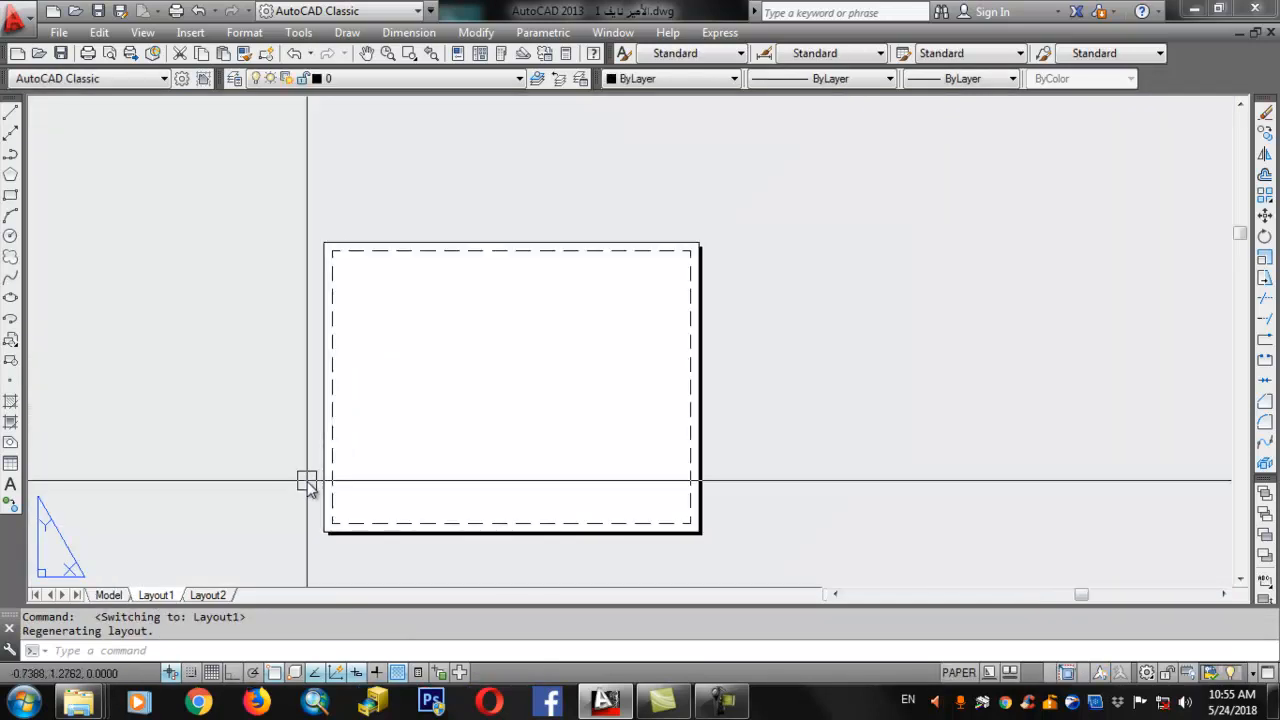
{"action": "left_click", "coordinate": [502, 403]}
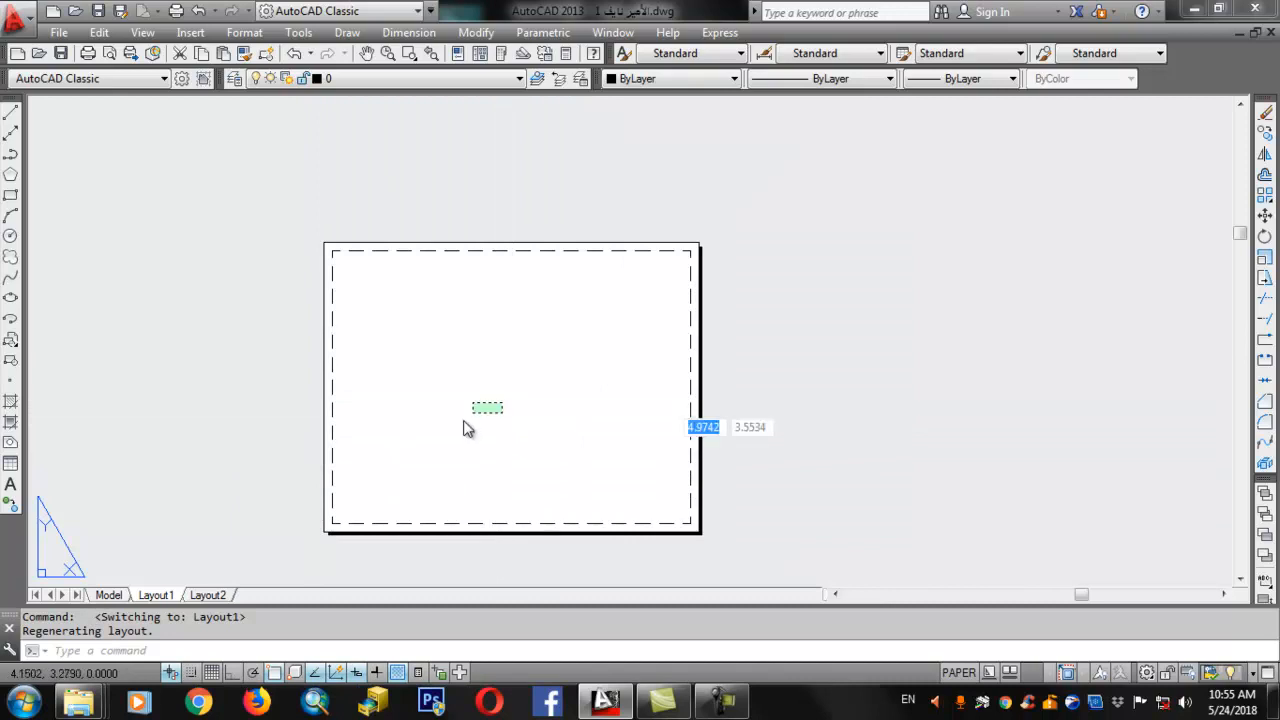
{"action": "key", "text": "Escape"}
{"action": "key", "text": "Escape"}
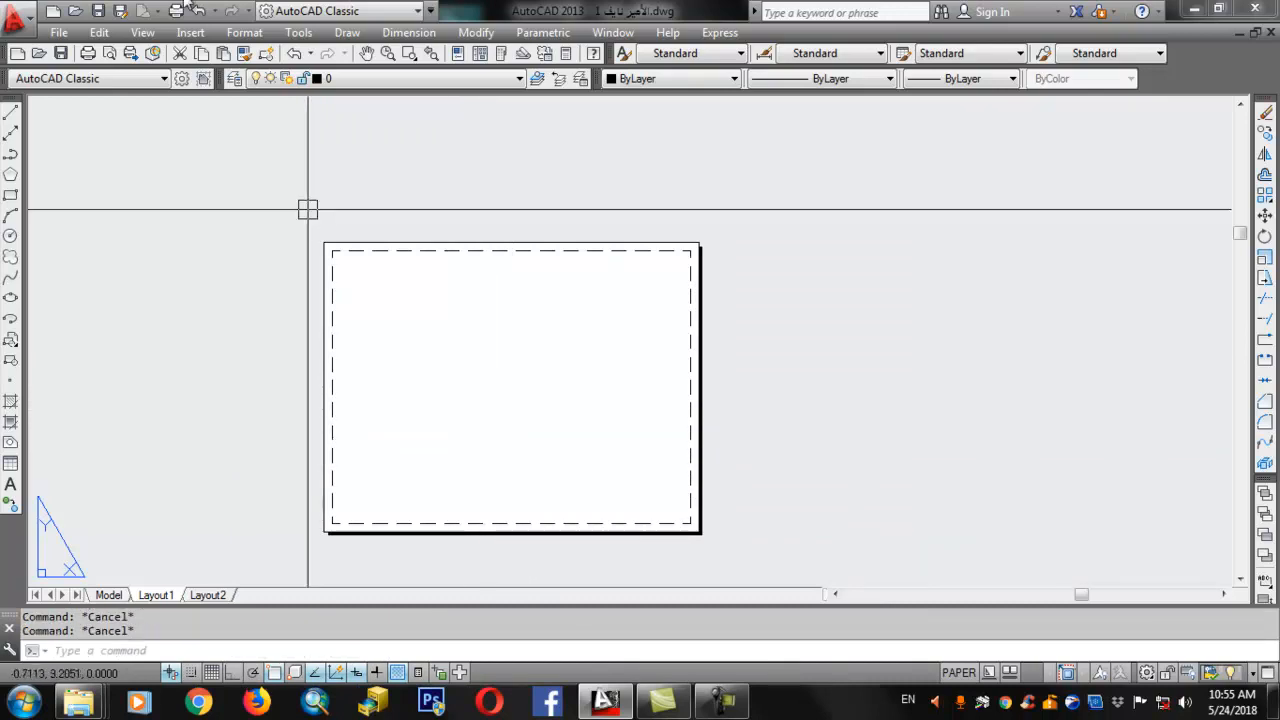
{"action": "right_click", "coordinate": [350, 299]}
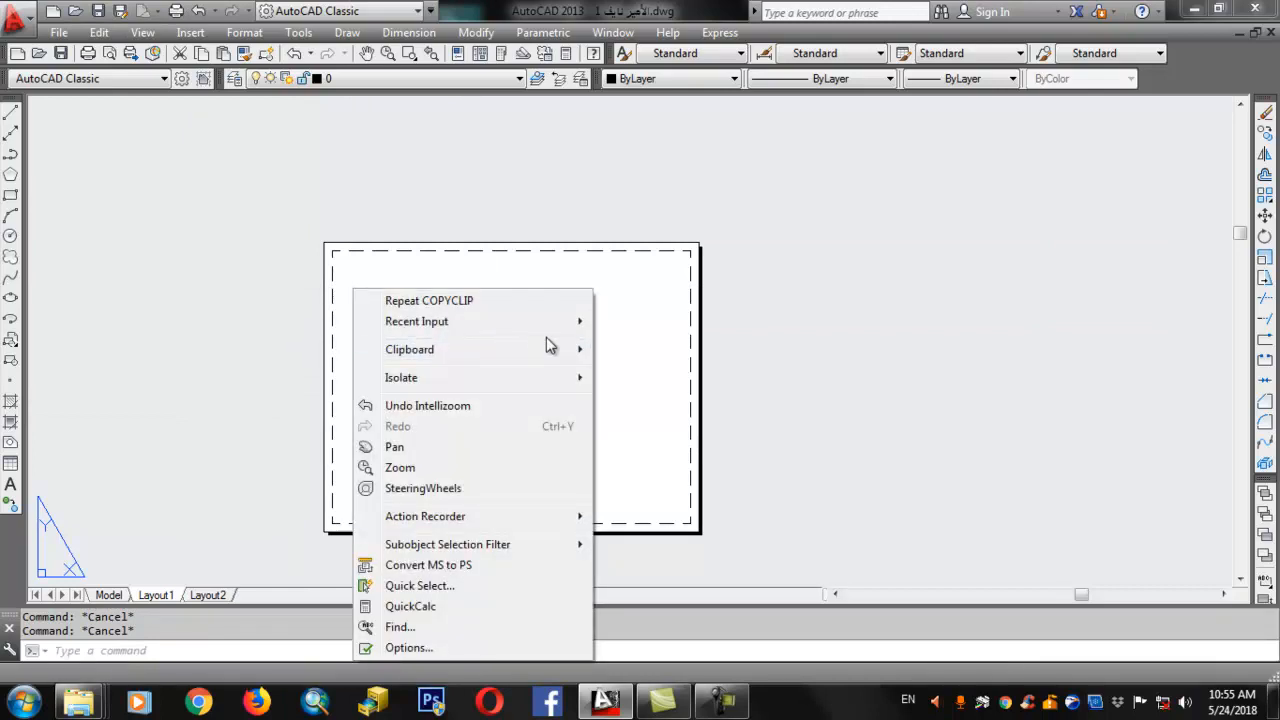
{"action": "mouse_move", "coordinate": [548, 350]}
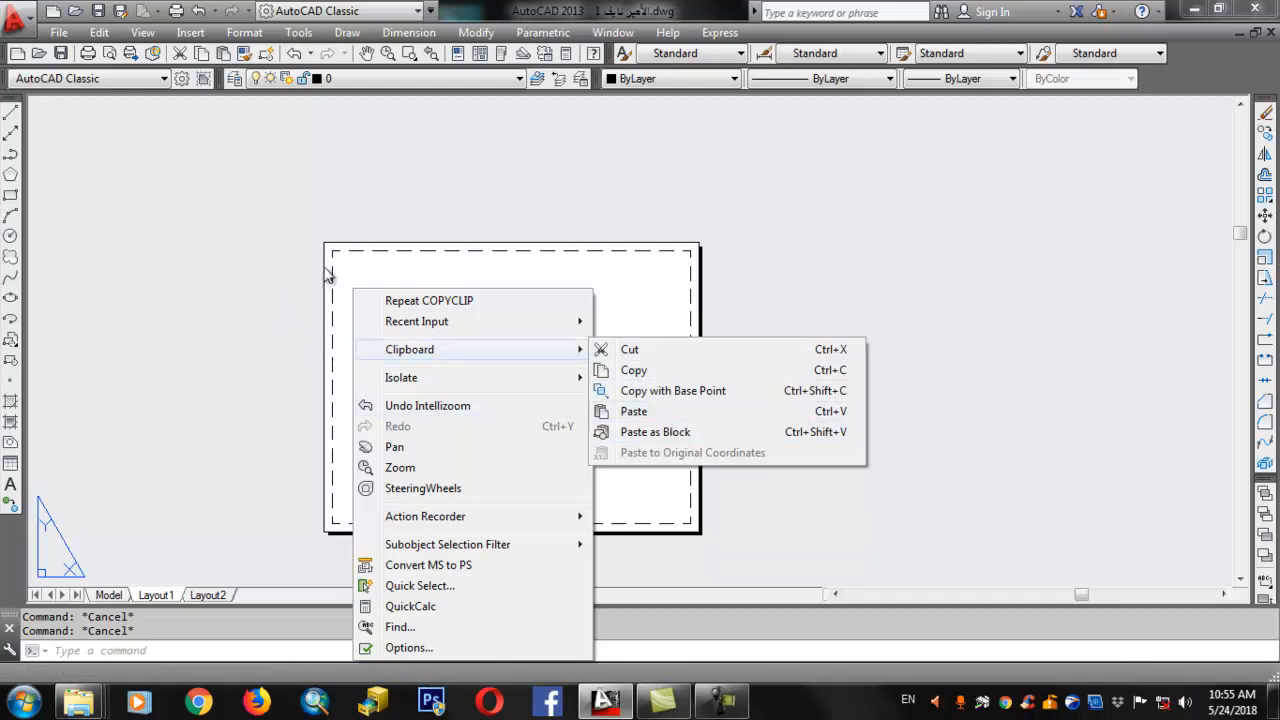
{"action": "left_click", "coordinate": [198, 253]}
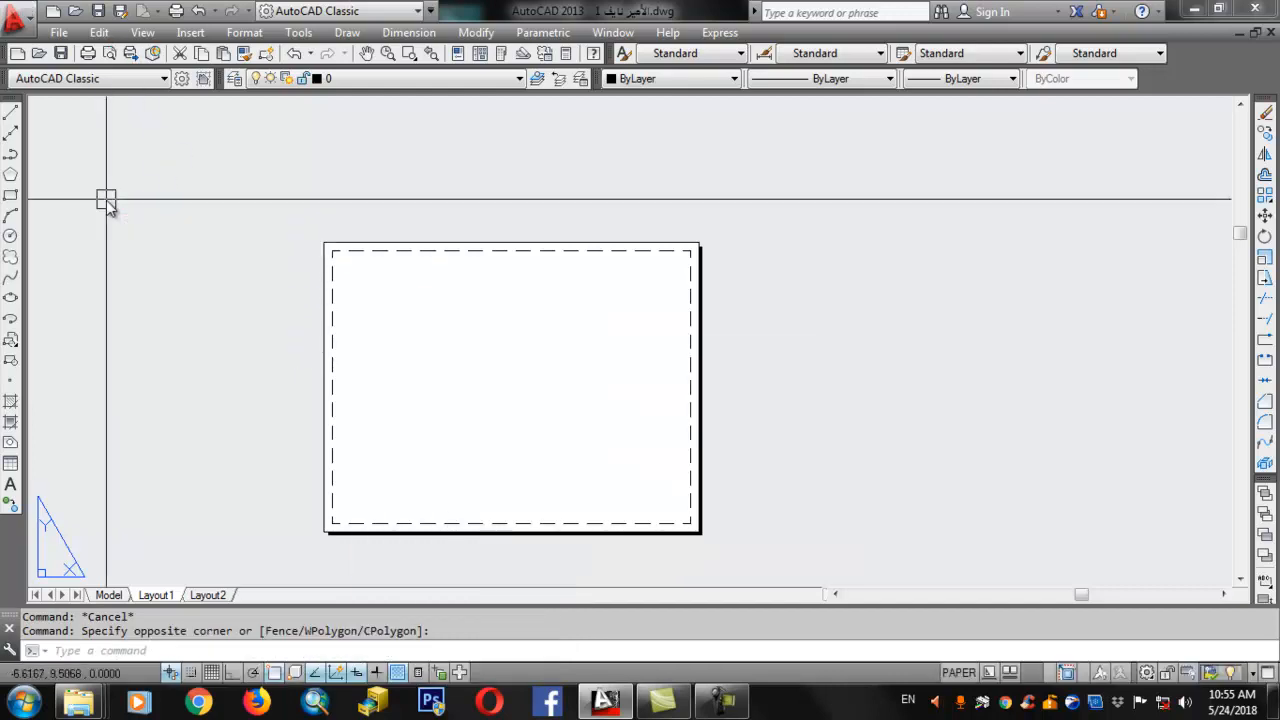
{"action": "left_click", "coordinate": [100, 32]}
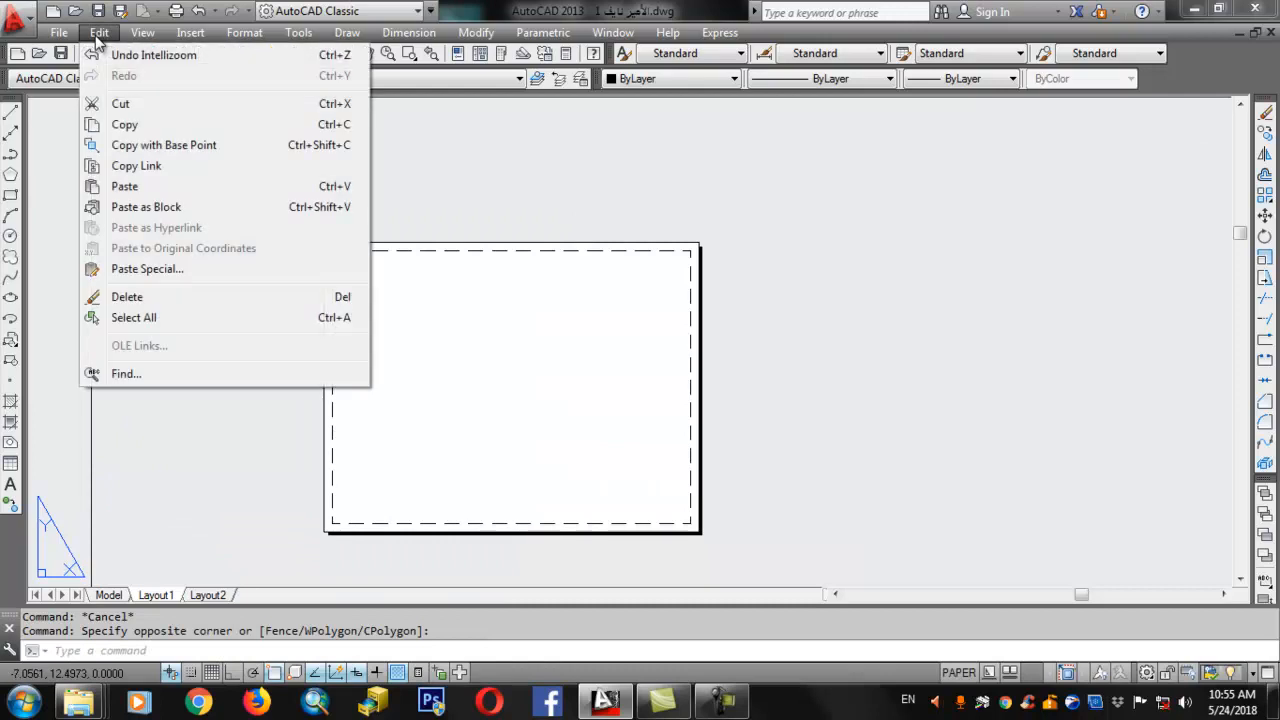
{"action": "left_click", "coordinate": [125, 187]}
{"action": "left_click", "coordinate": [541, 346]}
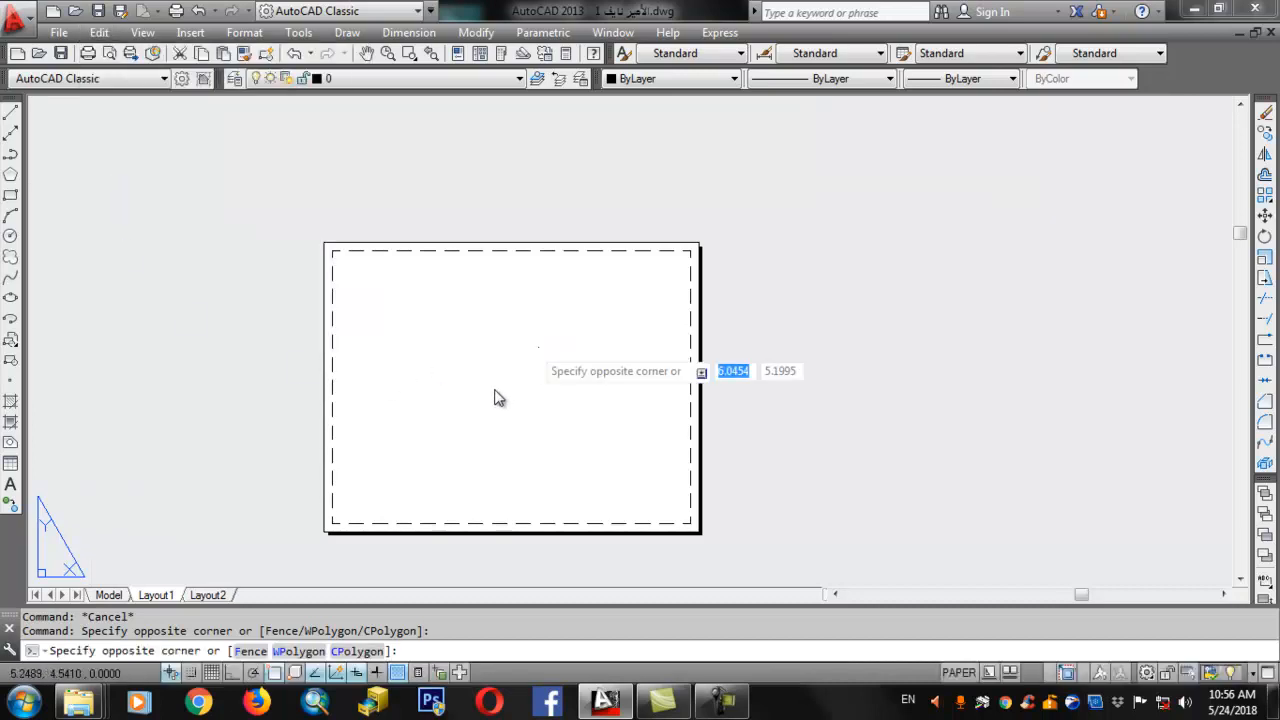
{"action": "left_click", "coordinate": [484, 402]}
{"action": "key", "text": "Escape"}
{"action": "key", "text": "Escape"}
{"action": "left_click", "coordinate": [527, 368]}
{"action": "left_click", "coordinate": [501, 398]}
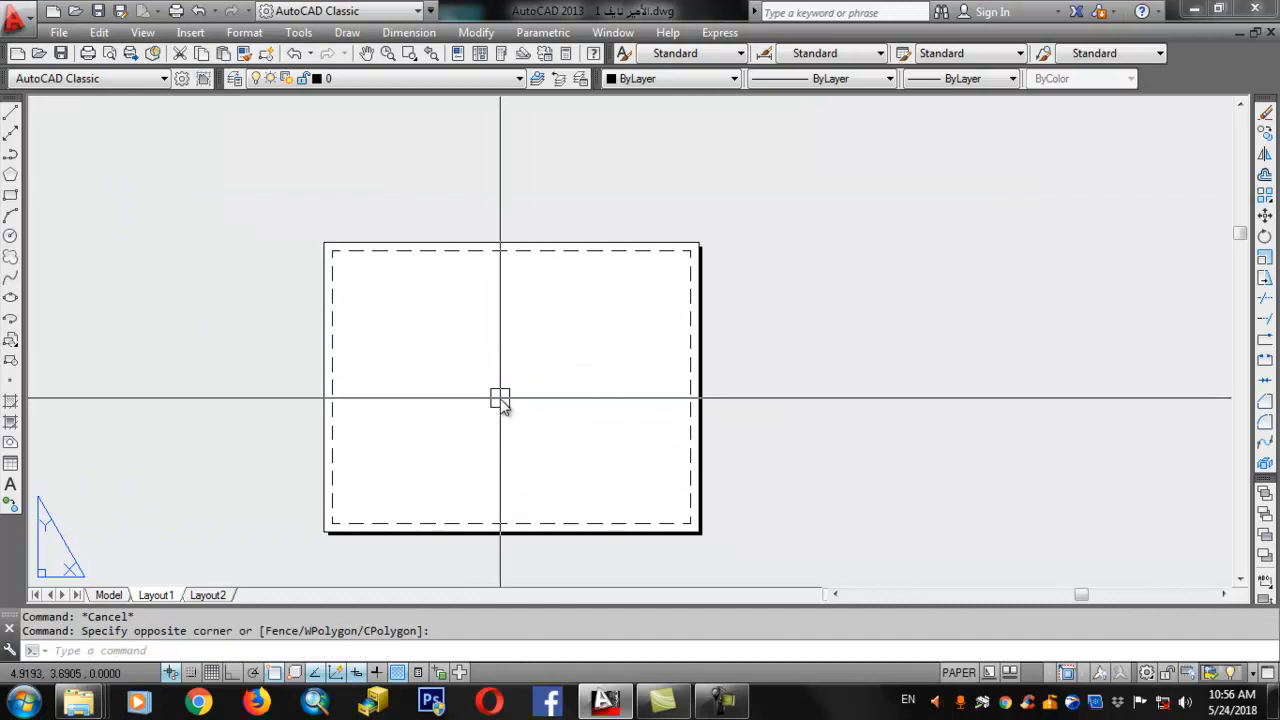
{"action": "key", "text": "Escape"}
{"action": "key", "text": "Escape"}
Step: Paste the copied sheet frame into Layout1, placing its insertion point within the paper area
{"action": "key", "text": "ctrl+v"}
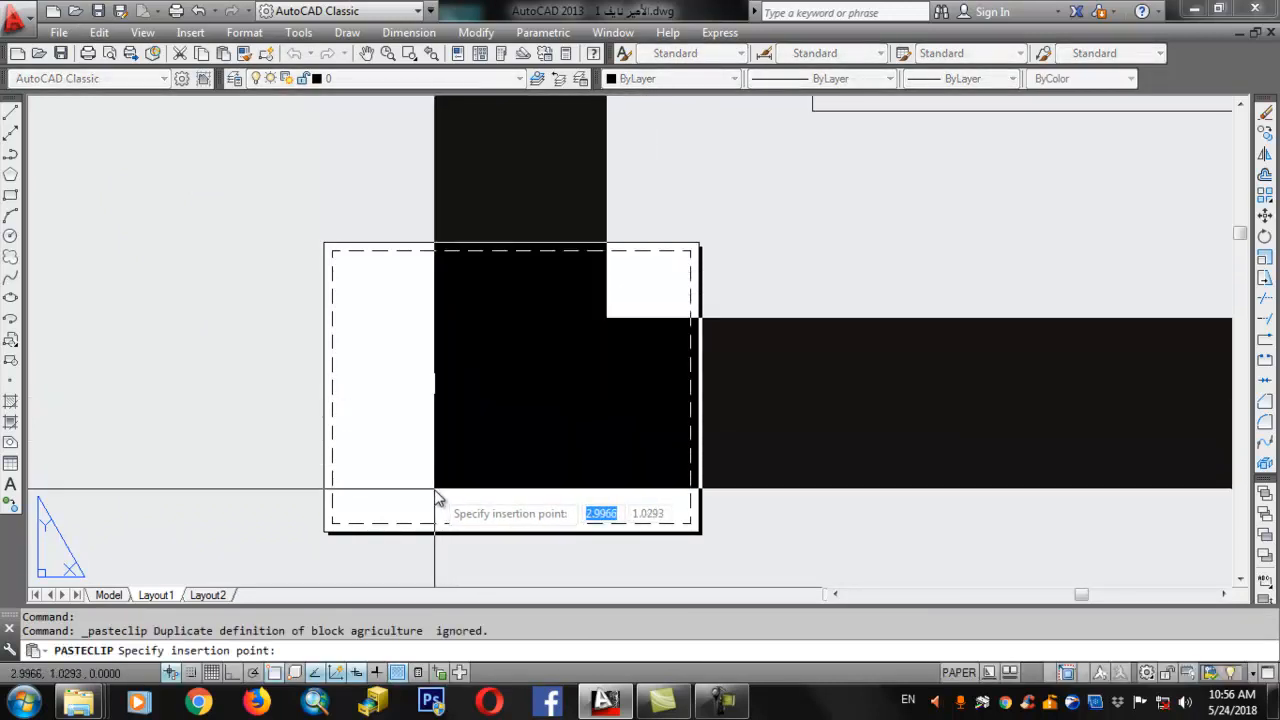
{"action": "left_click", "coordinate": [459, 471]}
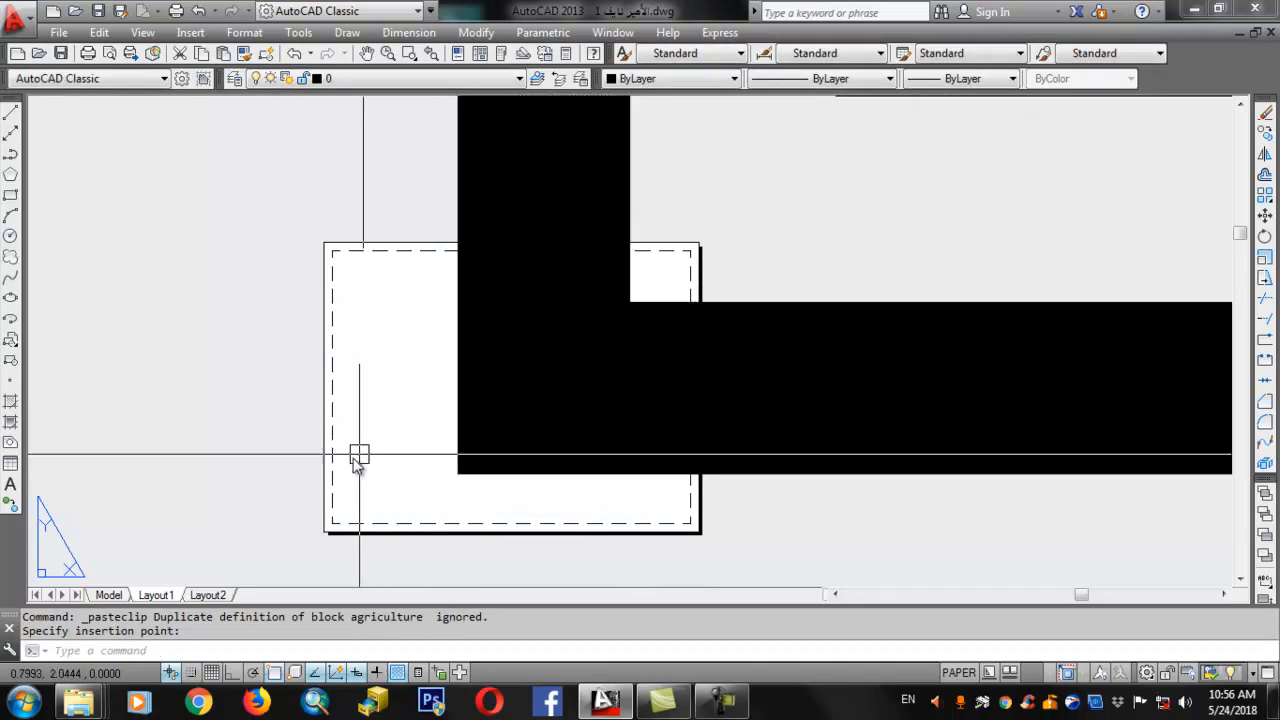
Step: Compare the size of the pasted frame with the Layout1 paper, both at the frame's lower-left corner and as a whole
{"action": "scroll", "coordinate": [300, 505], "scroll_direction": "up", "scroll_amount": 4}
{"action": "scroll", "coordinate": [270, 500], "scroll_direction": "down", "scroll_amount": 2}
{"action": "scroll", "coordinate": [259, 501], "scroll_direction": "down", "scroll_amount": 4}
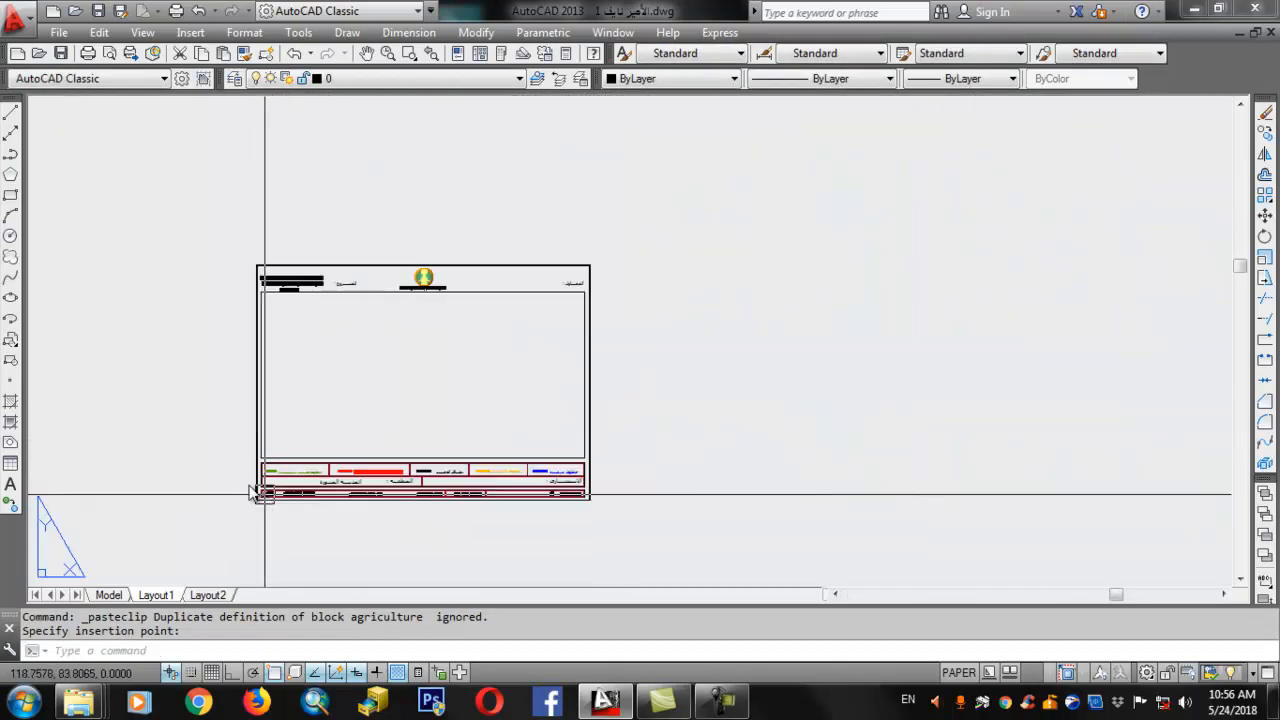
{"action": "scroll", "coordinate": [478, 413], "scroll_direction": "up", "scroll_amount": 4}
{"action": "scroll", "coordinate": [478, 413], "scroll_direction": "up", "scroll_amount": 10}
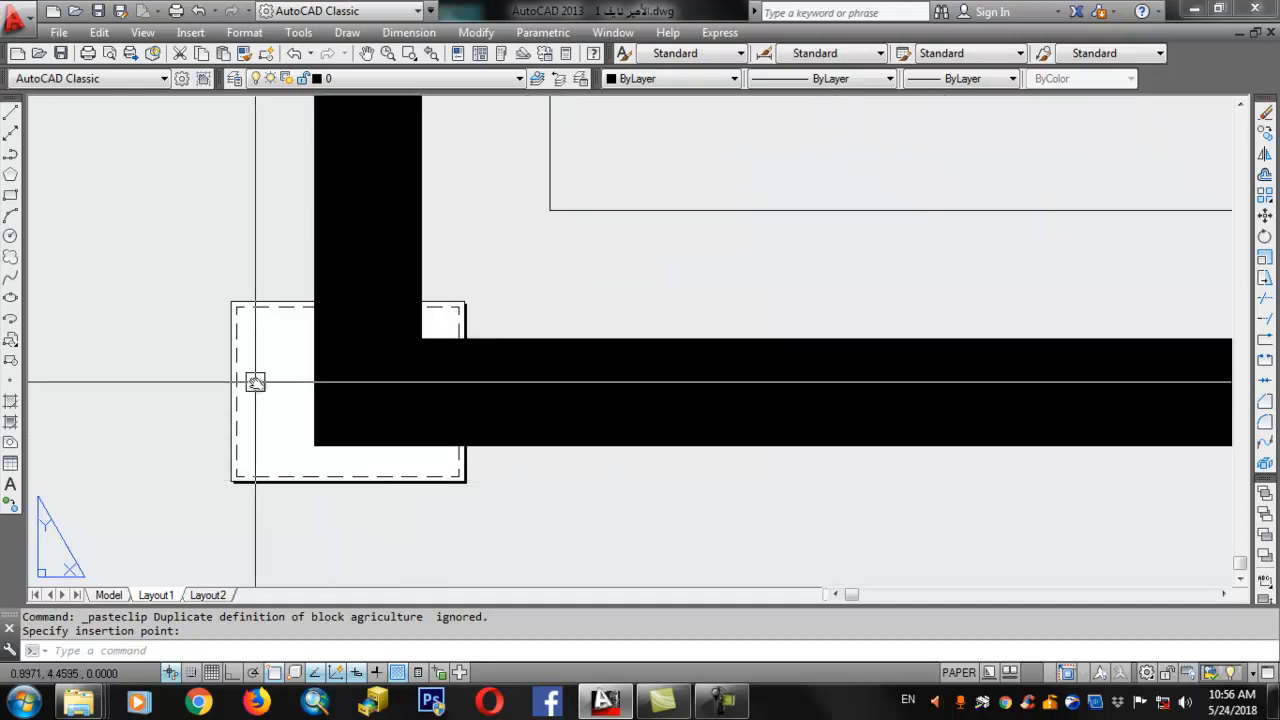
{"action": "scroll", "coordinate": [221, 388], "scroll_direction": "up", "scroll_amount": 2}
{"action": "middle_click_drag", "start_coordinate": [194, 420], "coordinate": [260, 354]}
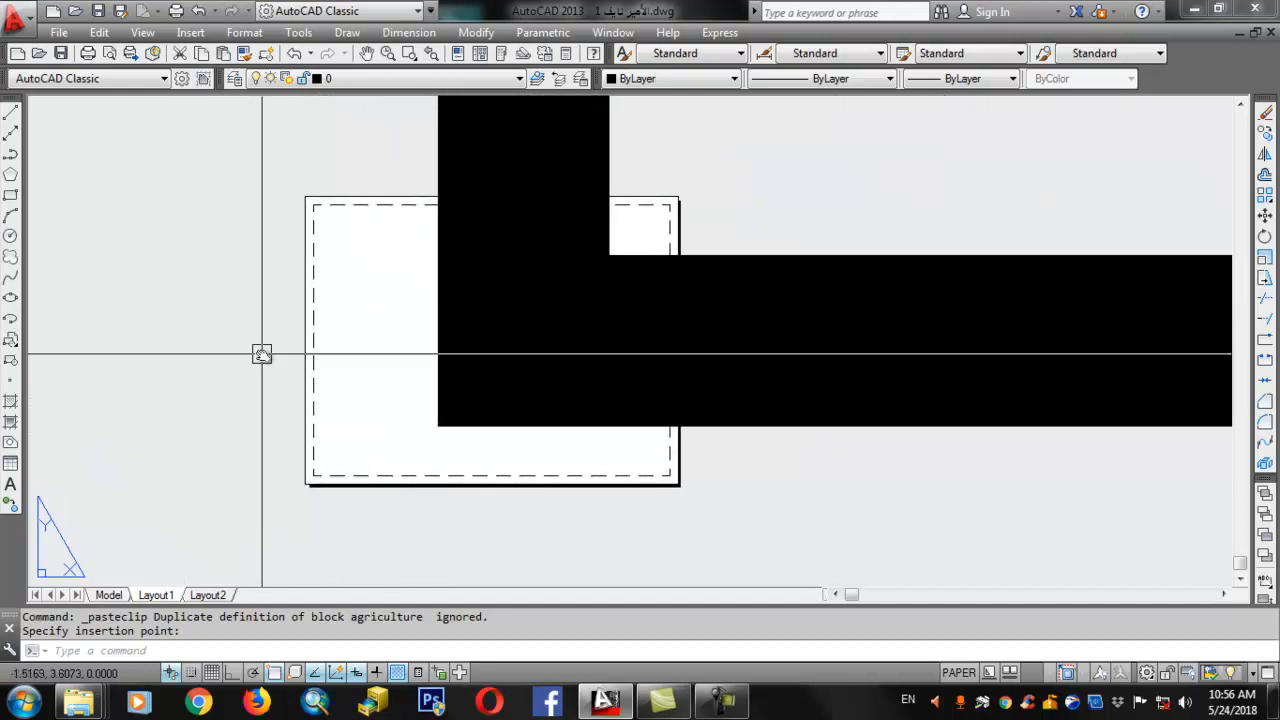
{"action": "double_click", "coordinate": [338, 368]}
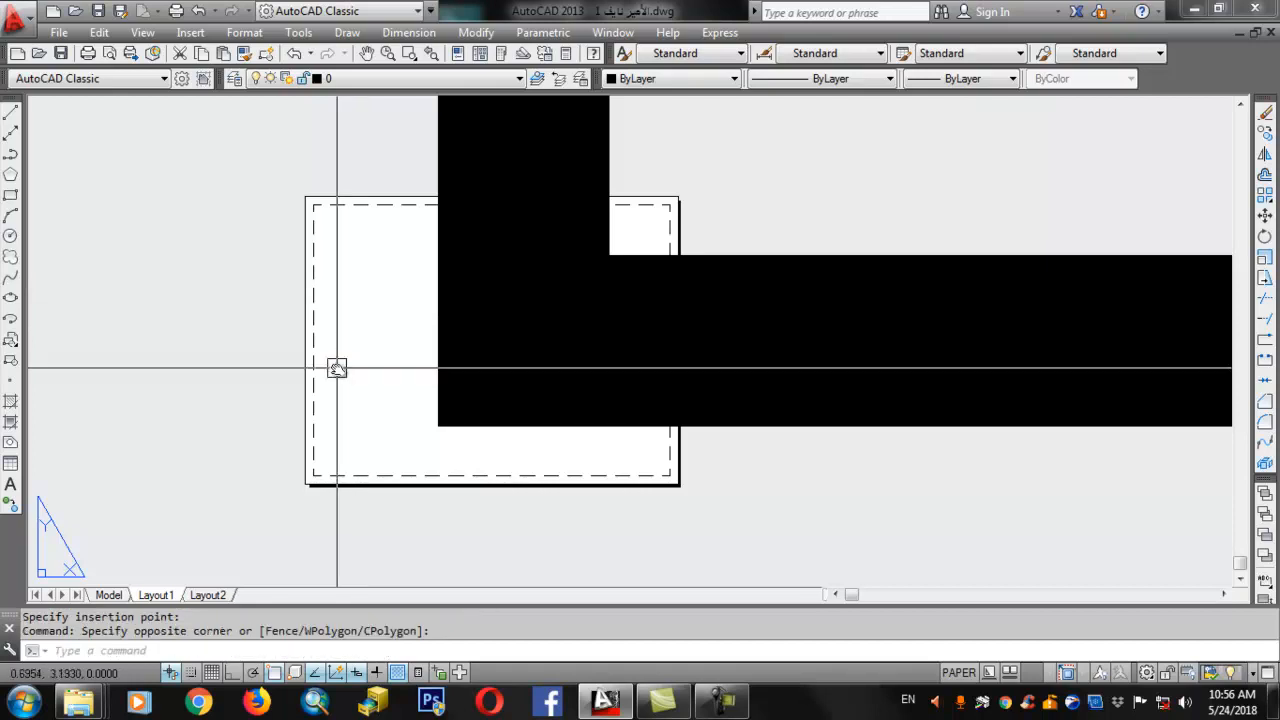
{"action": "scroll", "coordinate": [434, 373], "scroll_direction": "down", "scroll_amount": 14}
{"action": "scroll", "coordinate": [360, 461], "scroll_direction": "down", "scroll_amount": 3}
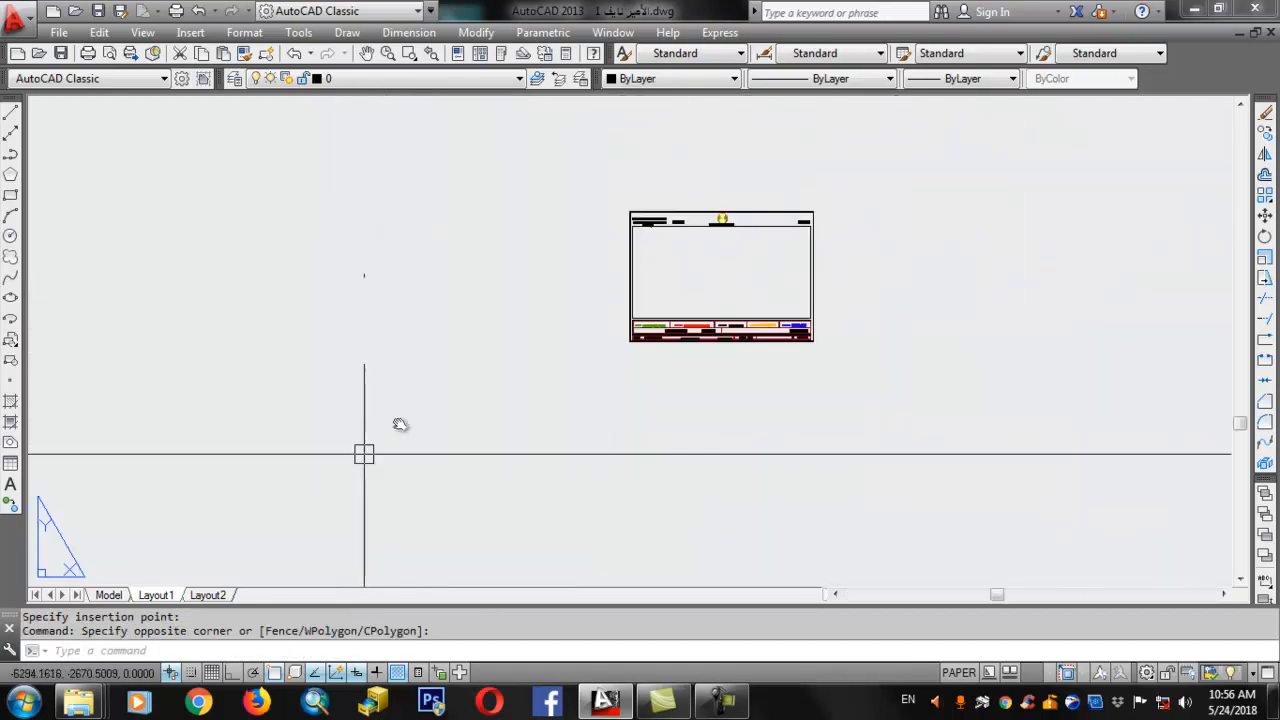
{"action": "scroll", "coordinate": [811, 189], "scroll_direction": "up", "scroll_amount": 4}
{"action": "middle_click_drag", "start_coordinate": [525, 359], "coordinate": [526, 324]}
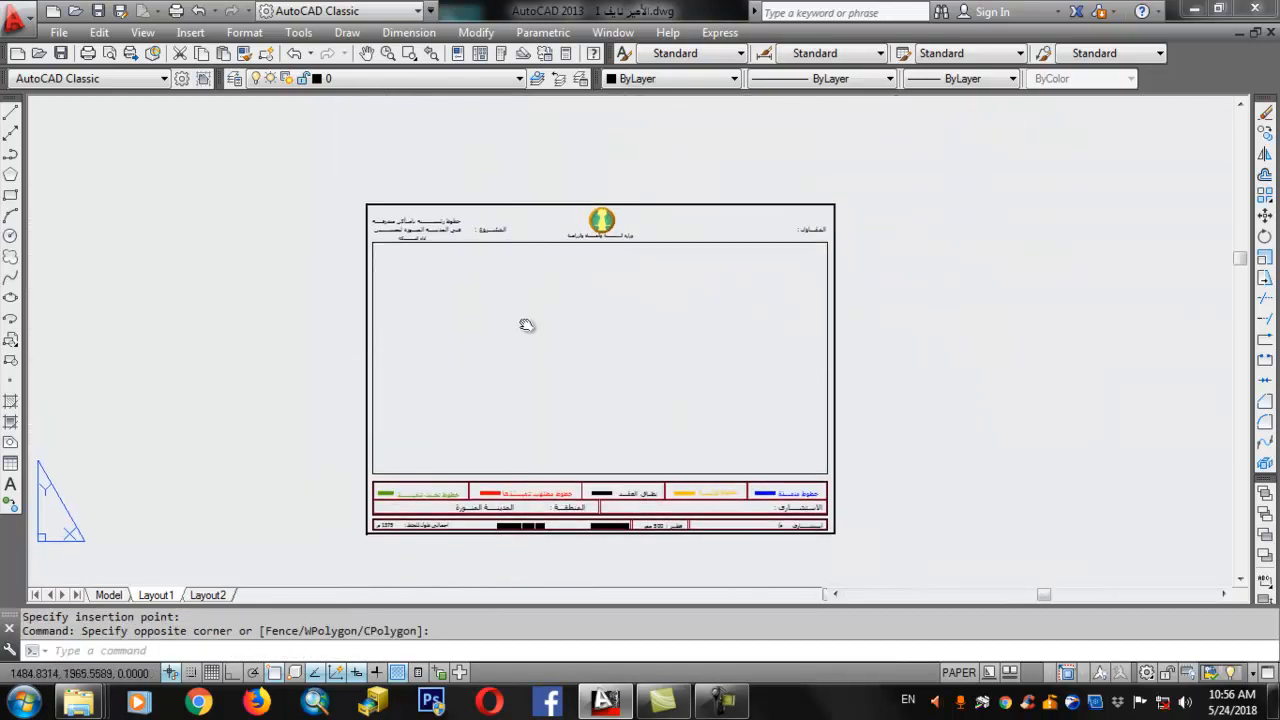
{"action": "double_click", "coordinate": [557, 358]}
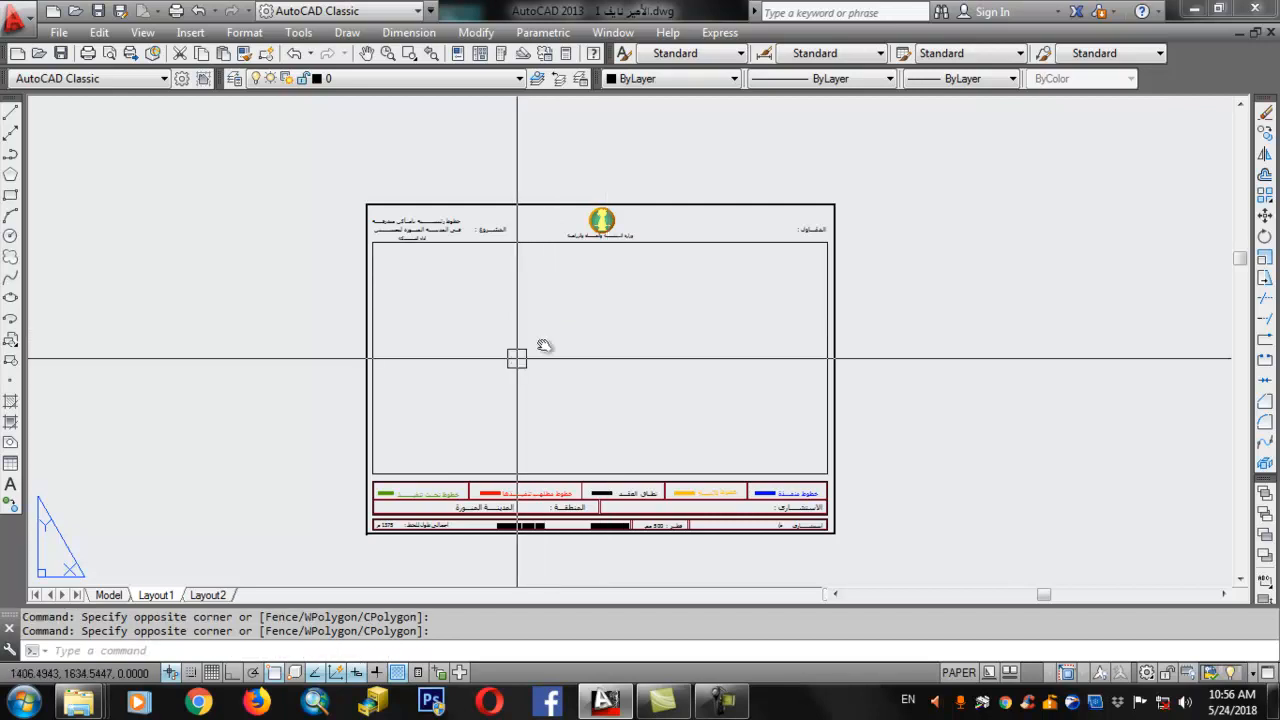
{"action": "scroll", "coordinate": [554, 386], "scroll_direction": "up", "scroll_amount": 2}
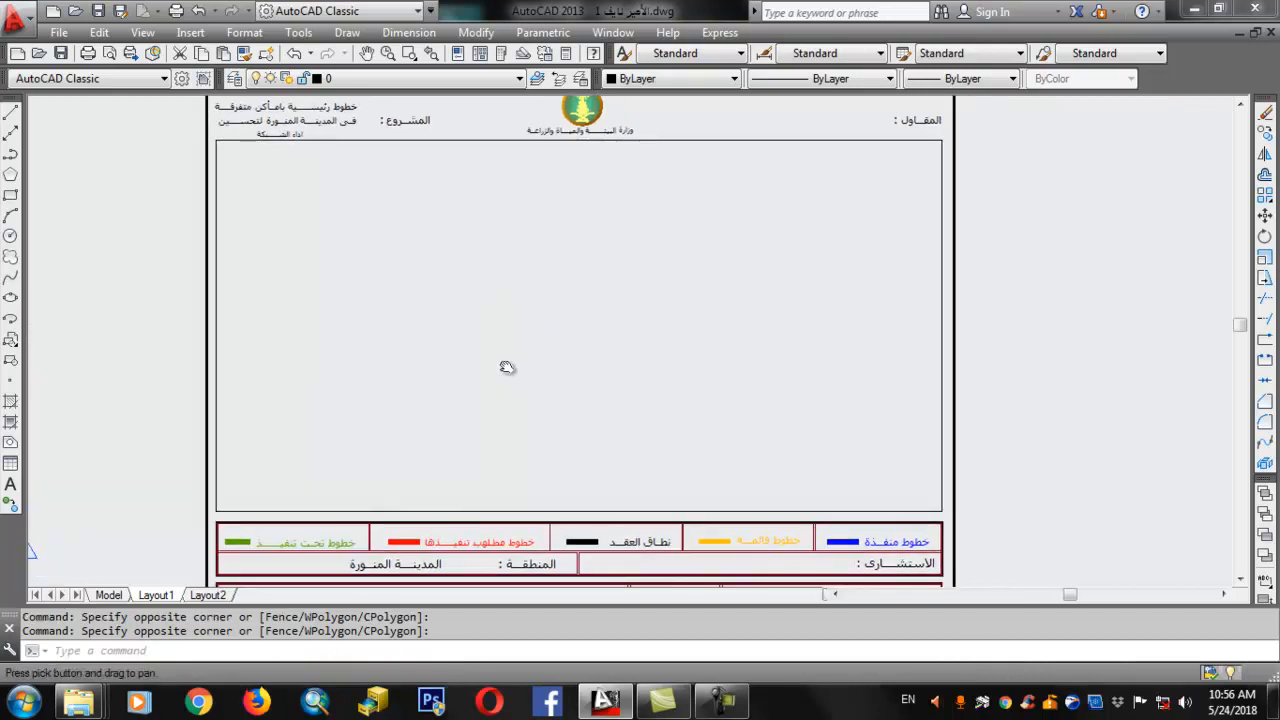
{"action": "scroll", "coordinate": [634, 374], "scroll_direction": "down", "scroll_amount": 2}
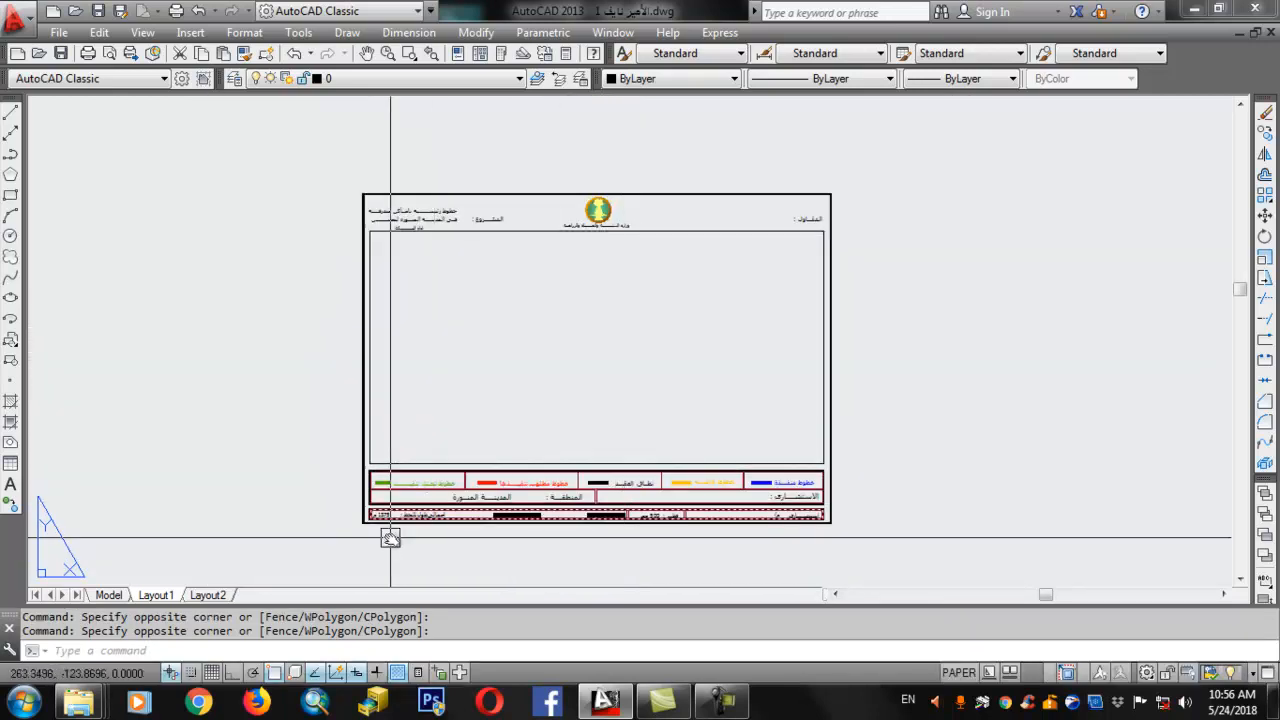
{"action": "scroll", "coordinate": [330, 528], "scroll_direction": "up", "scroll_amount": 3}
{"action": "scroll", "coordinate": [356, 518], "scroll_direction": "down", "scroll_amount": 3}
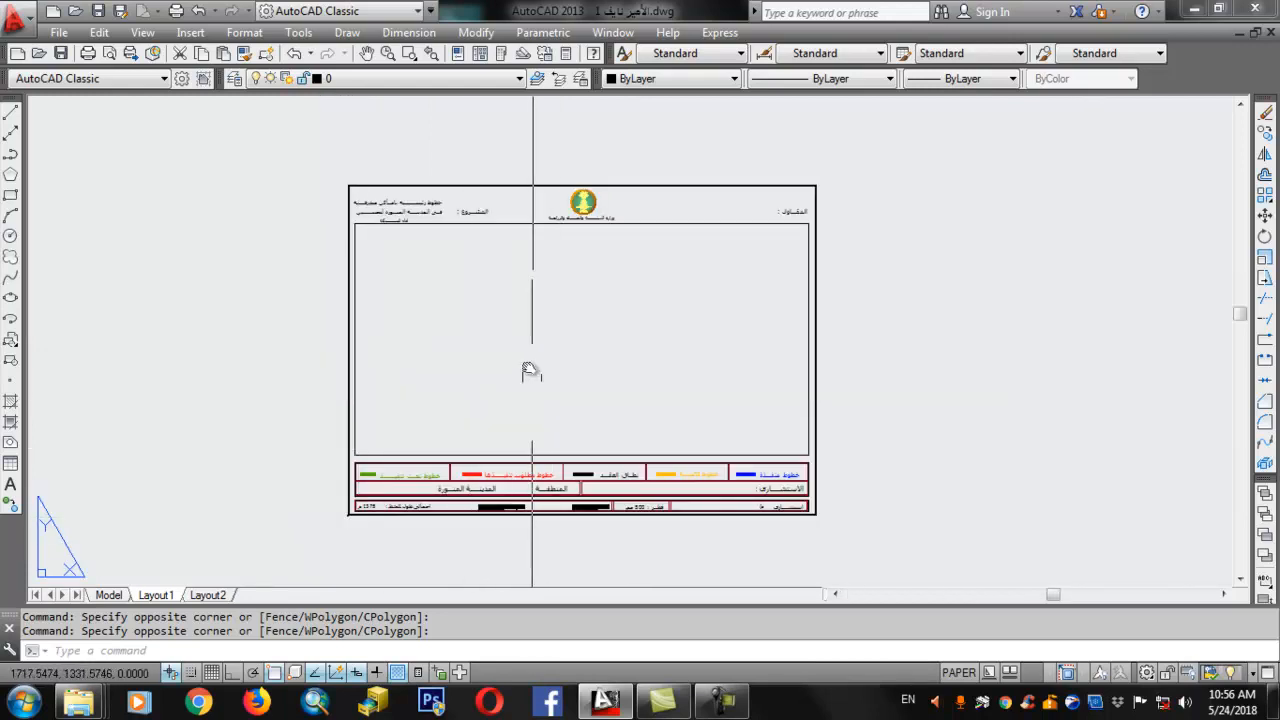
{"action": "middle_click_drag", "start_coordinate": [517, 363], "coordinate": [557, 354]}
{"action": "left_click", "coordinate": [576, 347]}
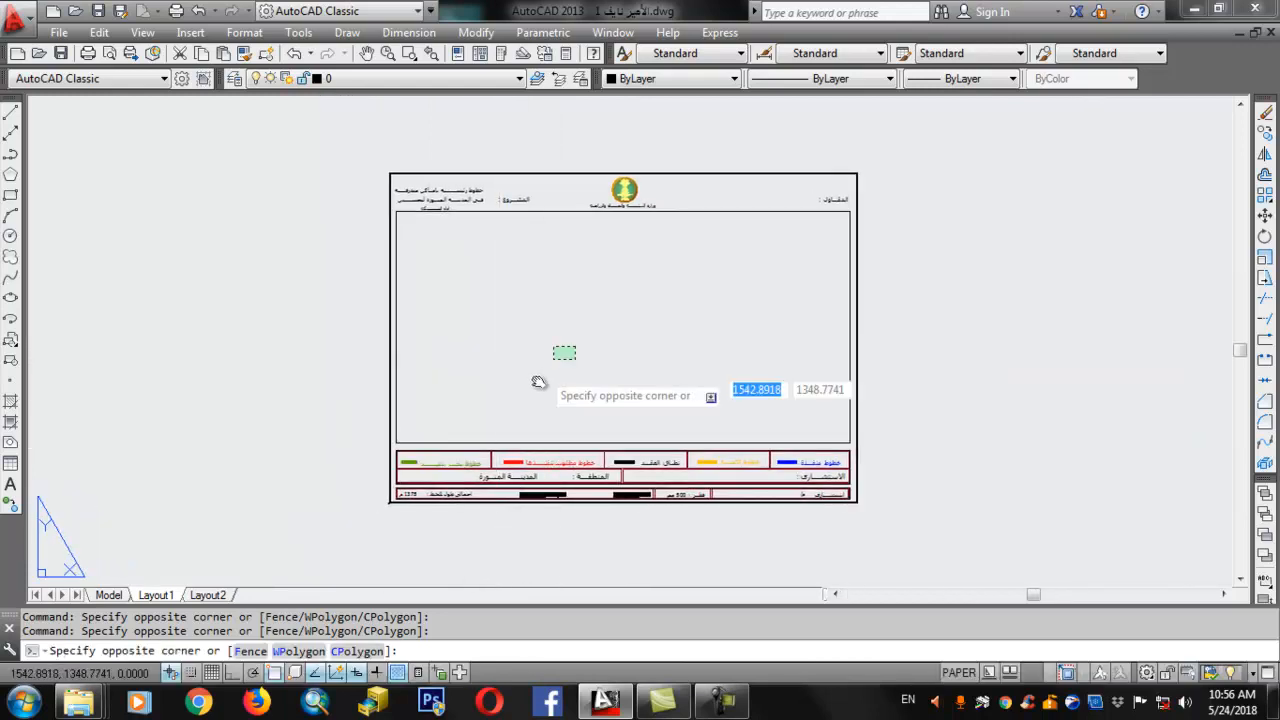
{"action": "left_click", "coordinate": [538, 381]}
{"action": "key", "text": "Escape"}
{"action": "key", "text": "Escape"}
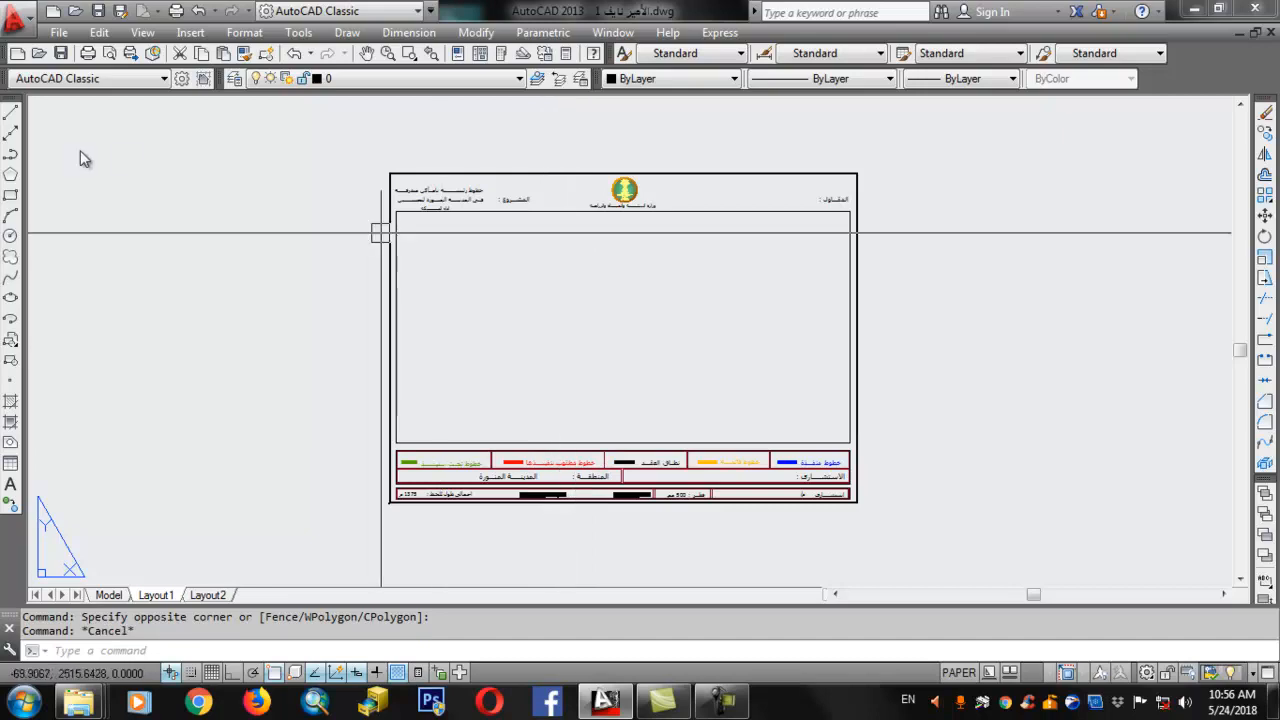
Step: Modify the page setup of Layout1 to use the HP Designjet 500 42 by HP plotter
{"action": "left_click", "coordinate": [58, 32]}
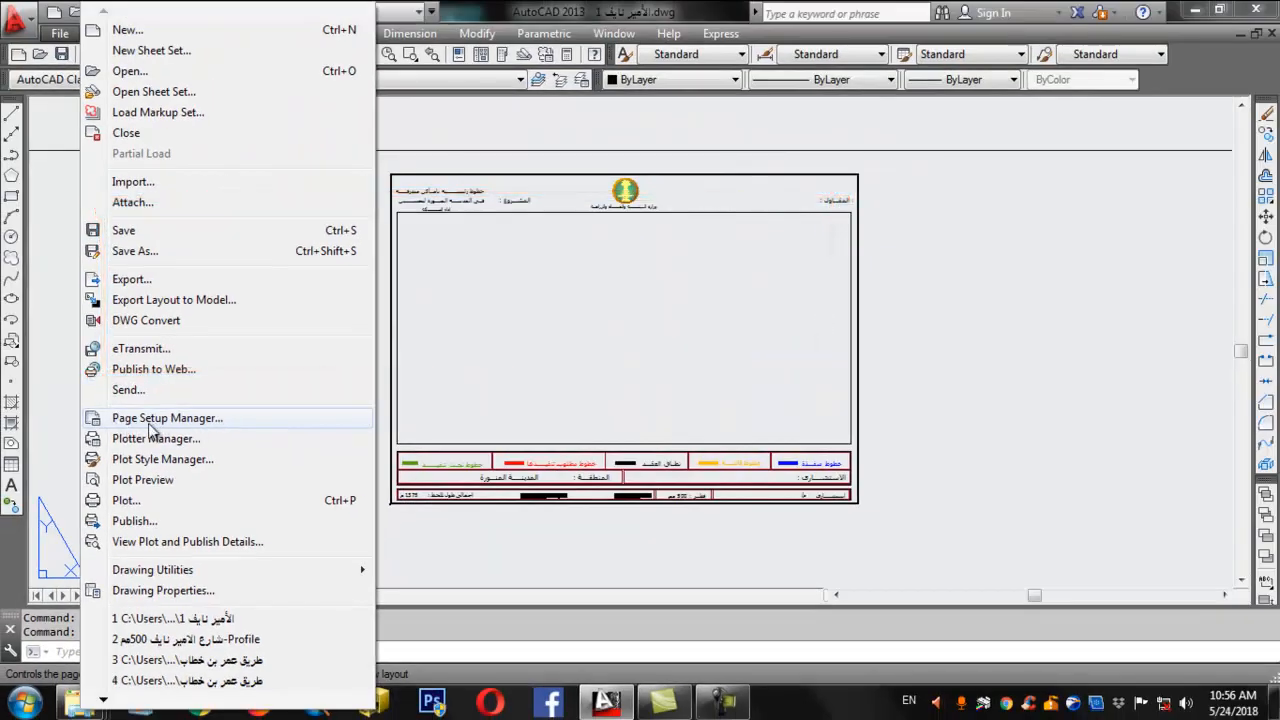
{"action": "left_click", "coordinate": [150, 428]}
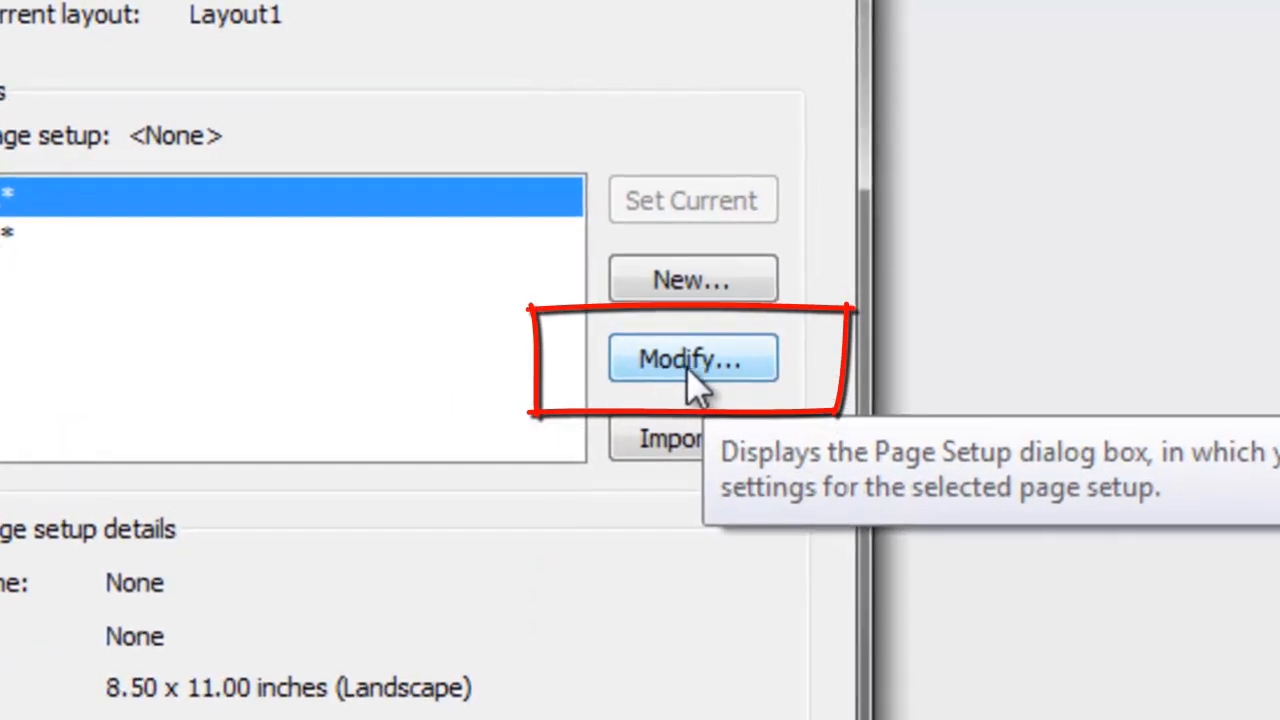
{"action": "left_click", "coordinate": [786, 326]}
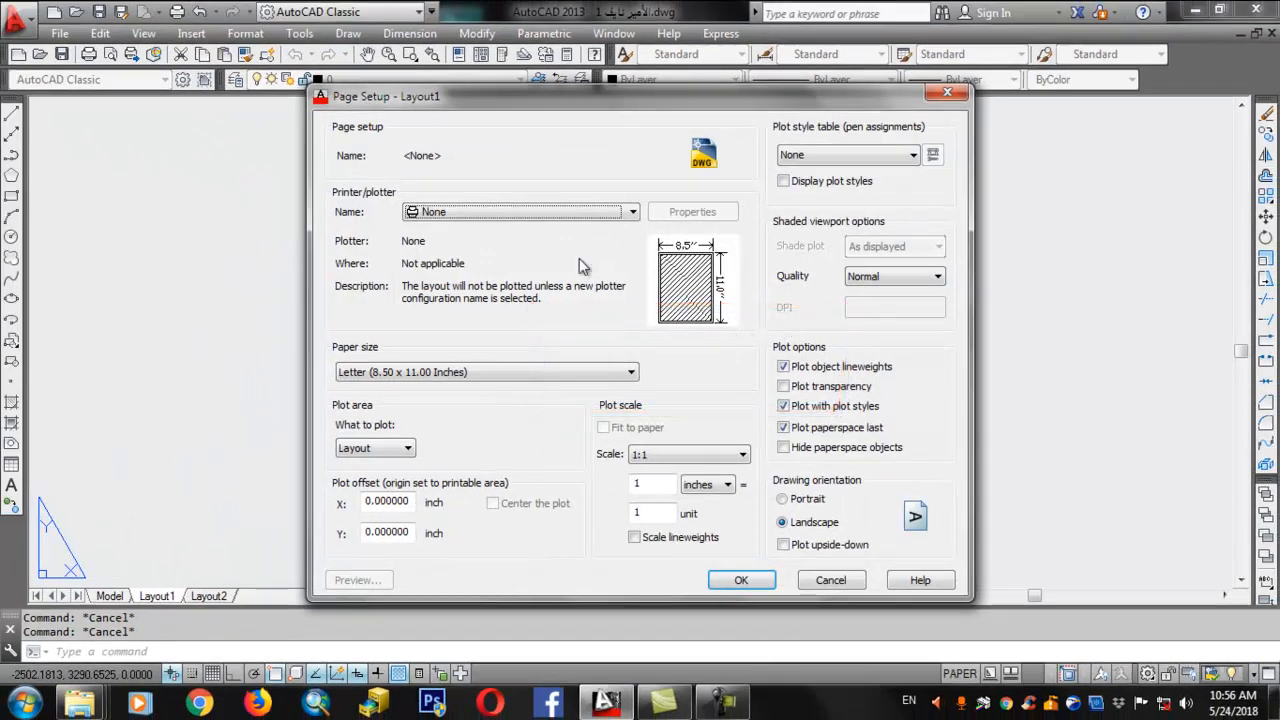
{"action": "left_click_drag", "start_coordinate": [453, 98], "coordinate": [411, 100]}
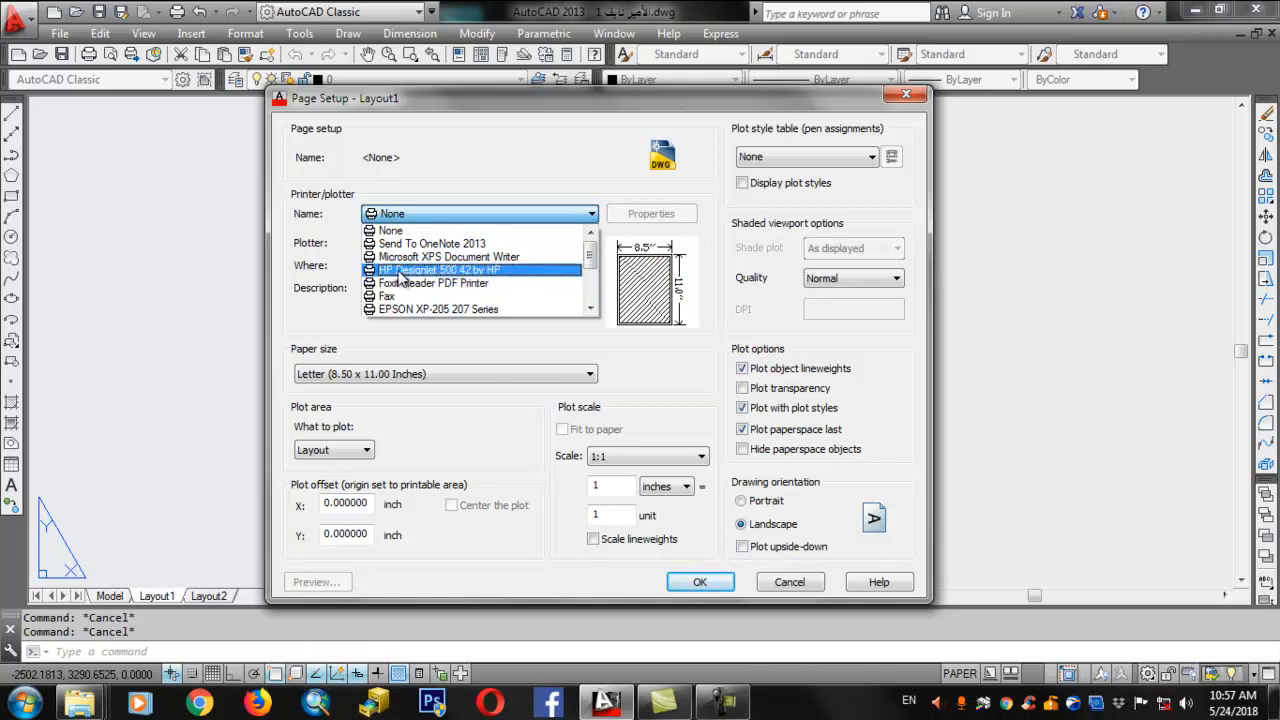
{"action": "left_click", "coordinate": [458, 271]}
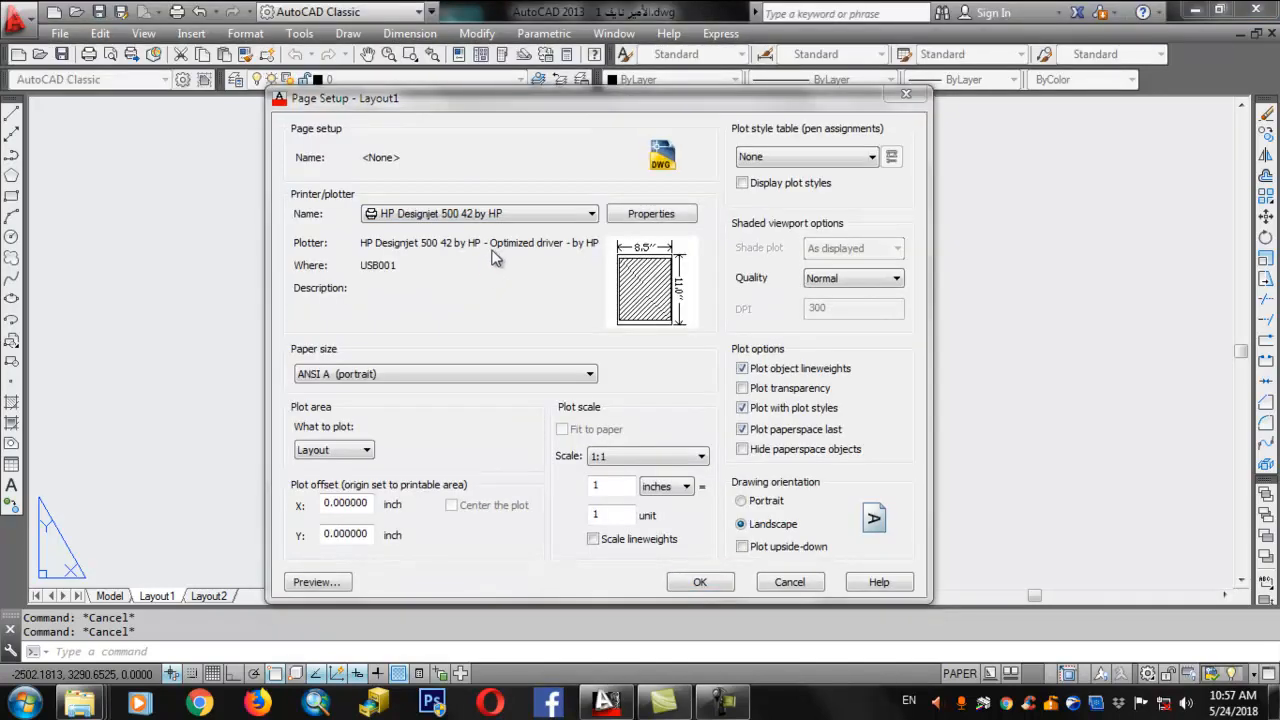
Step: Set the paper size of the Layout1 page setup to ISO A3 (landscape)
{"action": "left_click", "coordinate": [590, 376]}
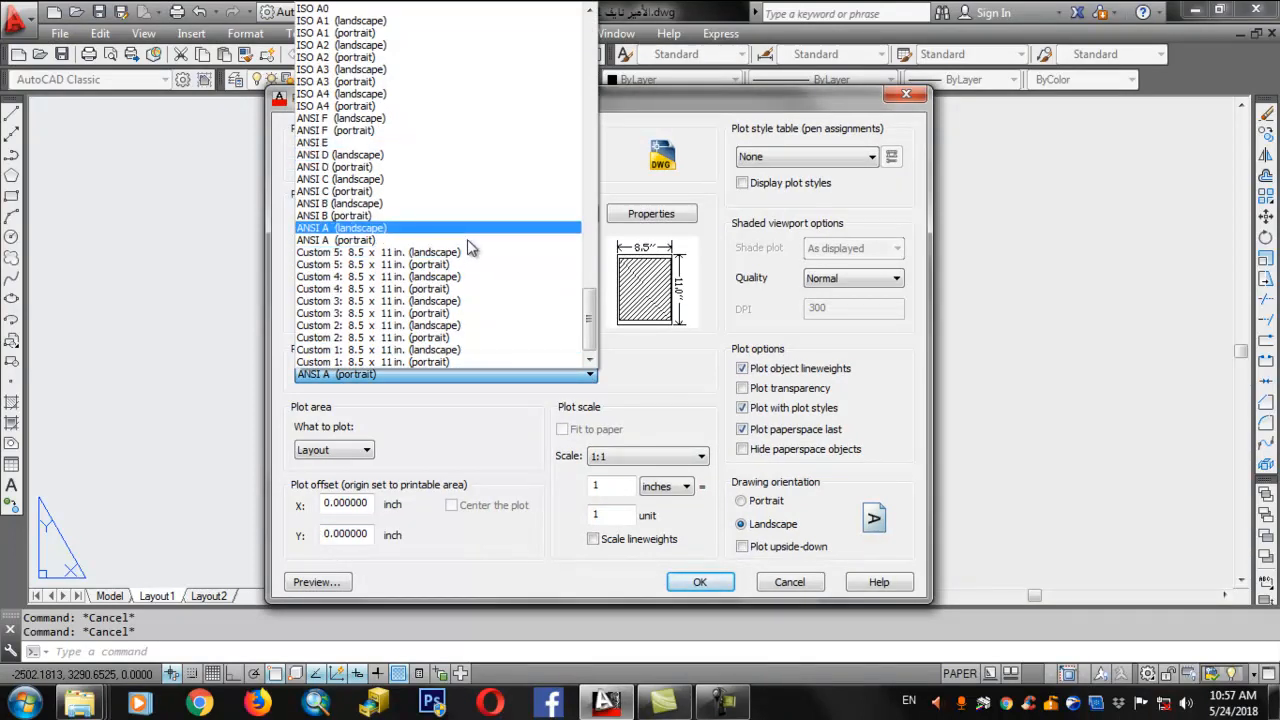
{"action": "scroll", "coordinate": [460, 240], "scroll_direction": "up", "scroll_amount": 1}
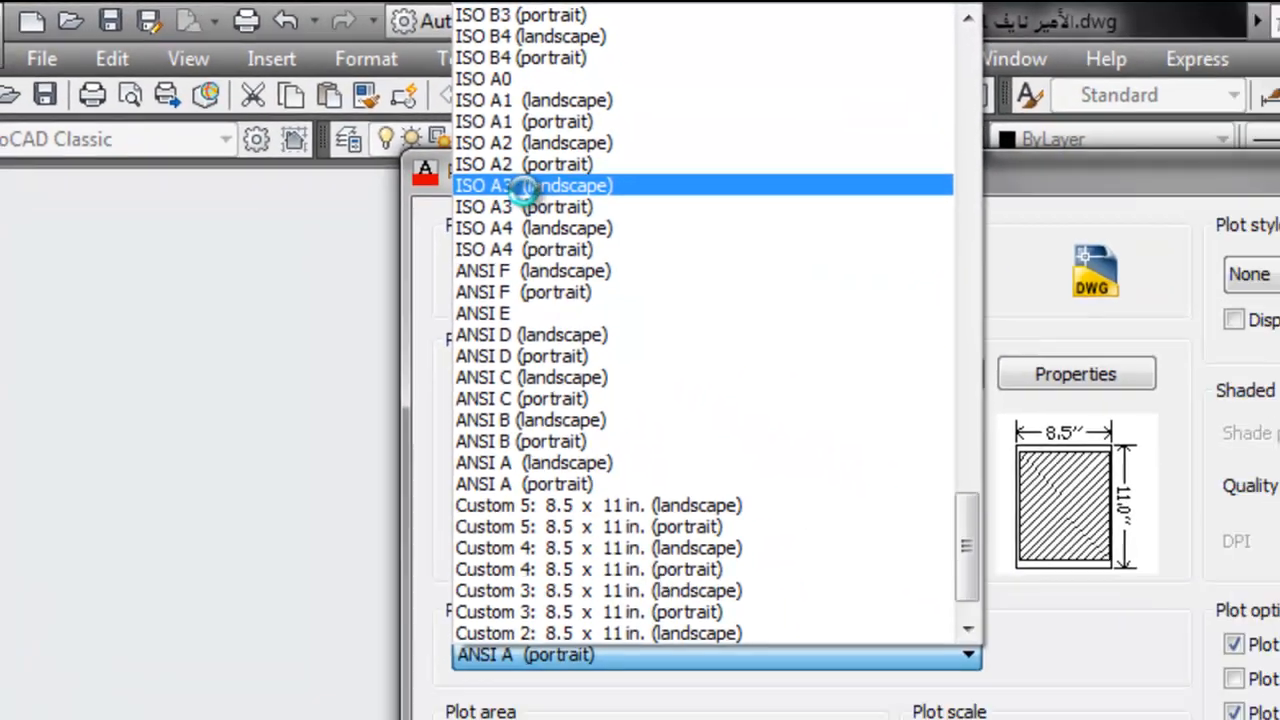
{"action": "left_click", "coordinate": [645, 236]}
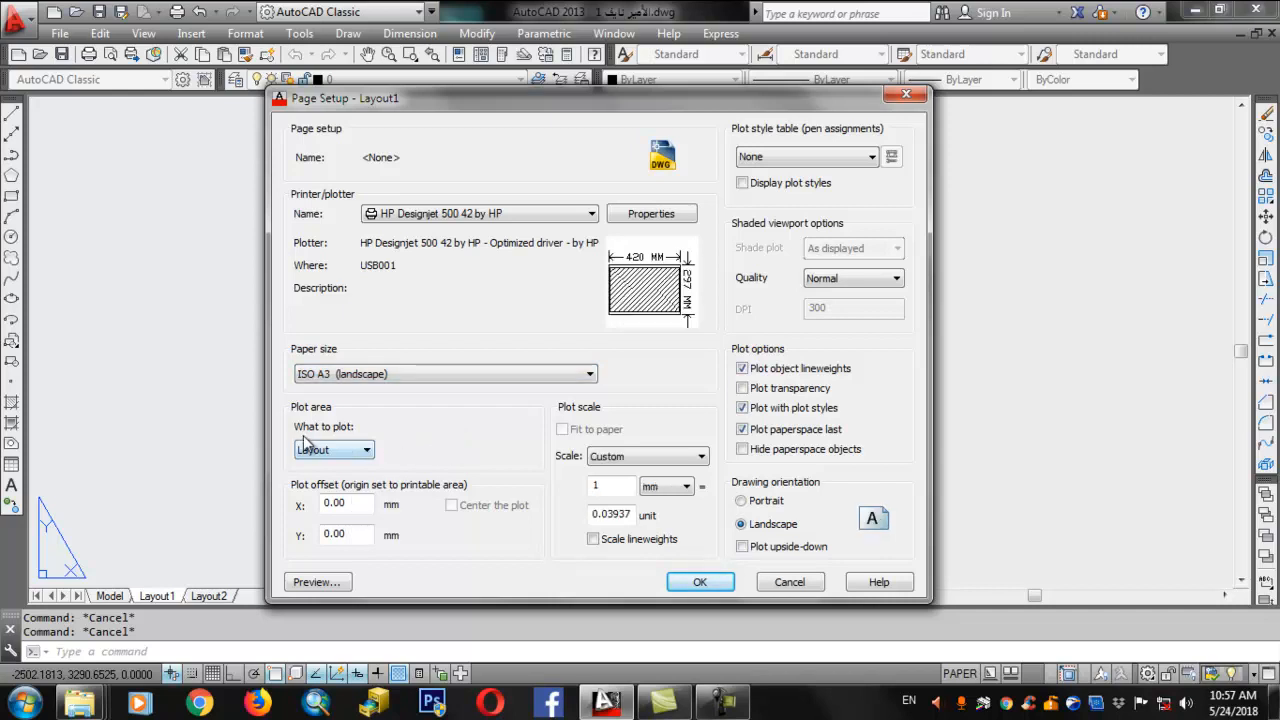
Step: Set the plot area to Window, spanning the sheet frame's thick outer border from its upper-left to its lower-right corner
{"action": "left_click", "coordinate": [358, 456]}
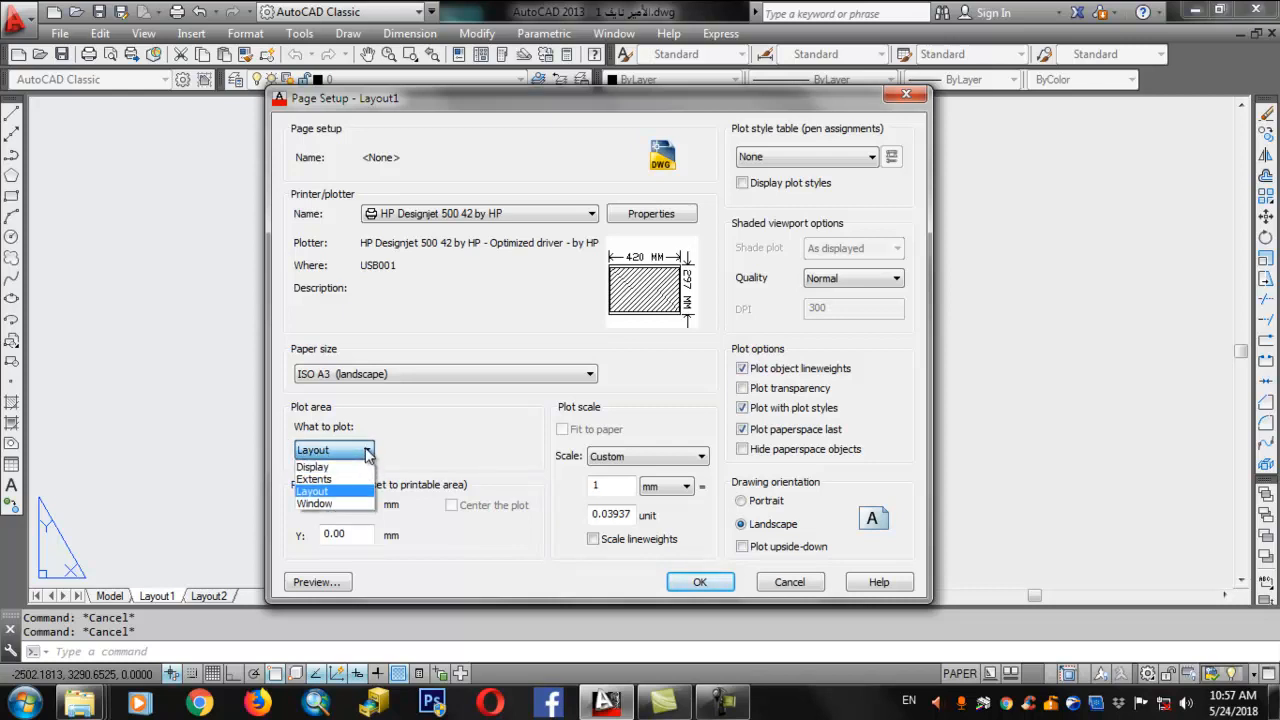
{"action": "left_click", "coordinate": [316, 505]}
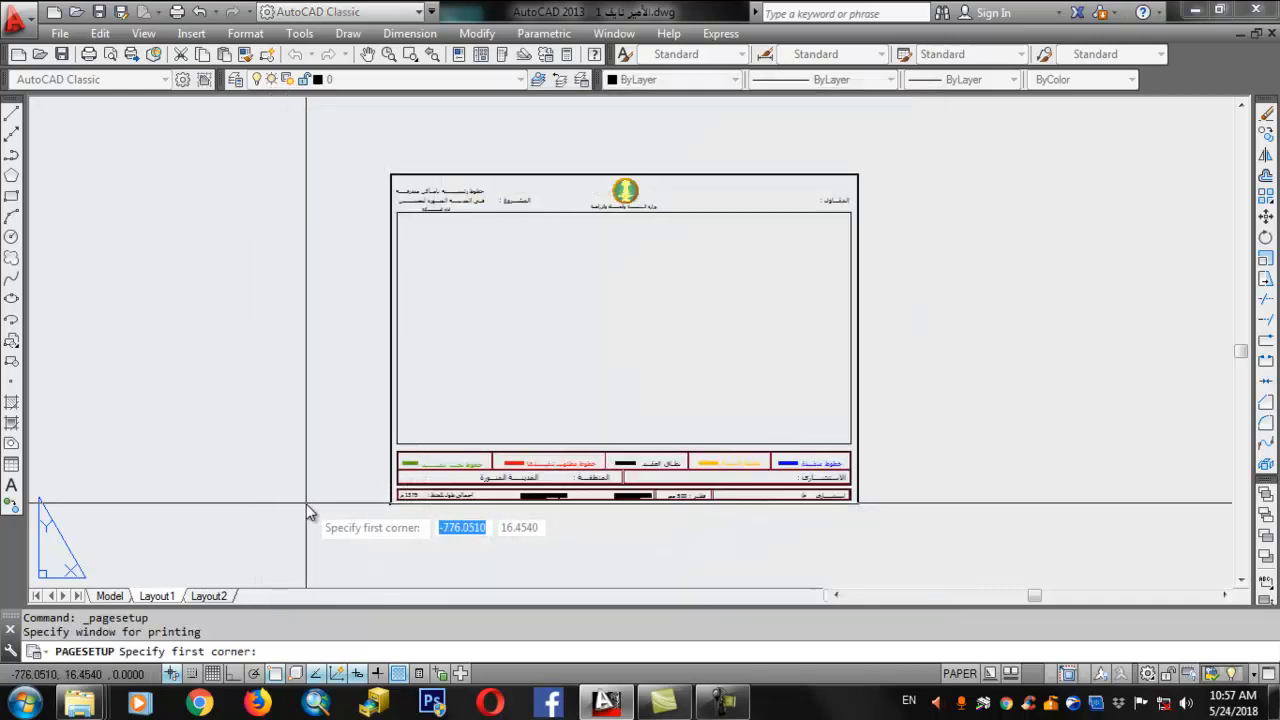
{"action": "scroll", "coordinate": [410, 172], "scroll_direction": "up", "scroll_amount": 10}
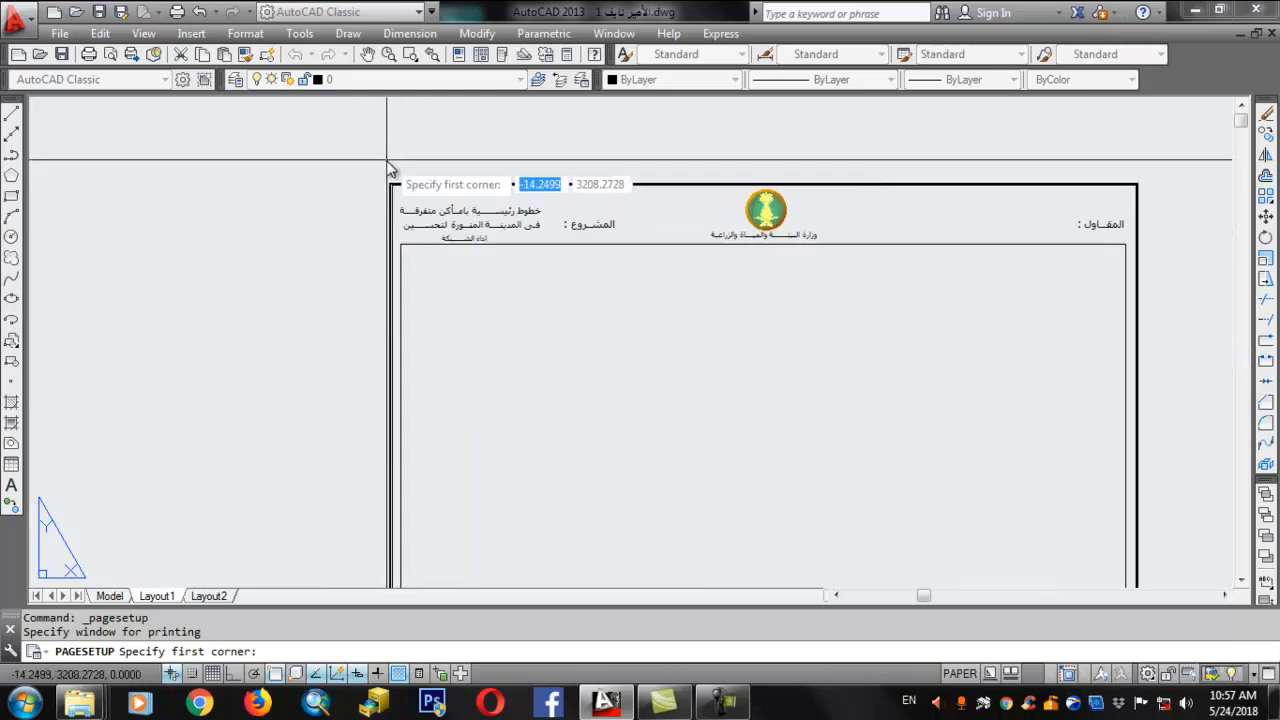
{"action": "scroll", "coordinate": [396, 277], "scroll_direction": "up", "scroll_amount": 6}
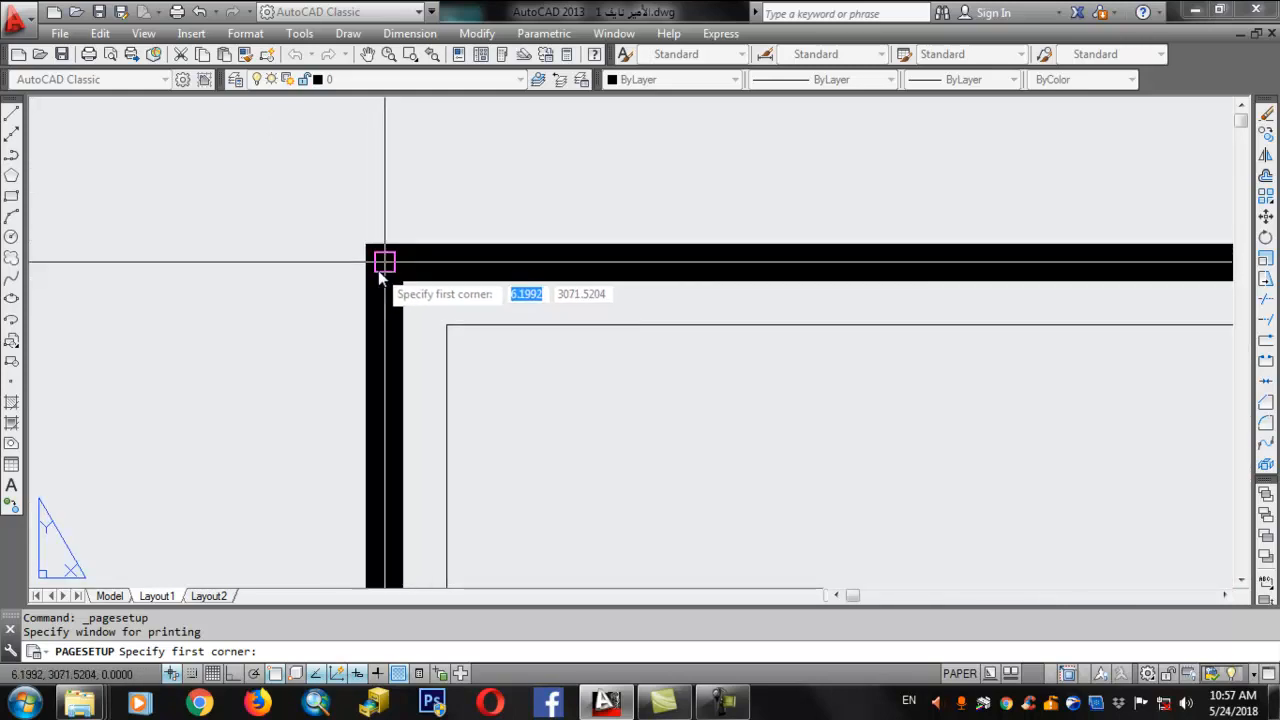
{"action": "left_click", "coordinate": [382, 268]}
{"action": "scroll", "coordinate": [382, 272], "scroll_direction": "down", "scroll_amount": 8}
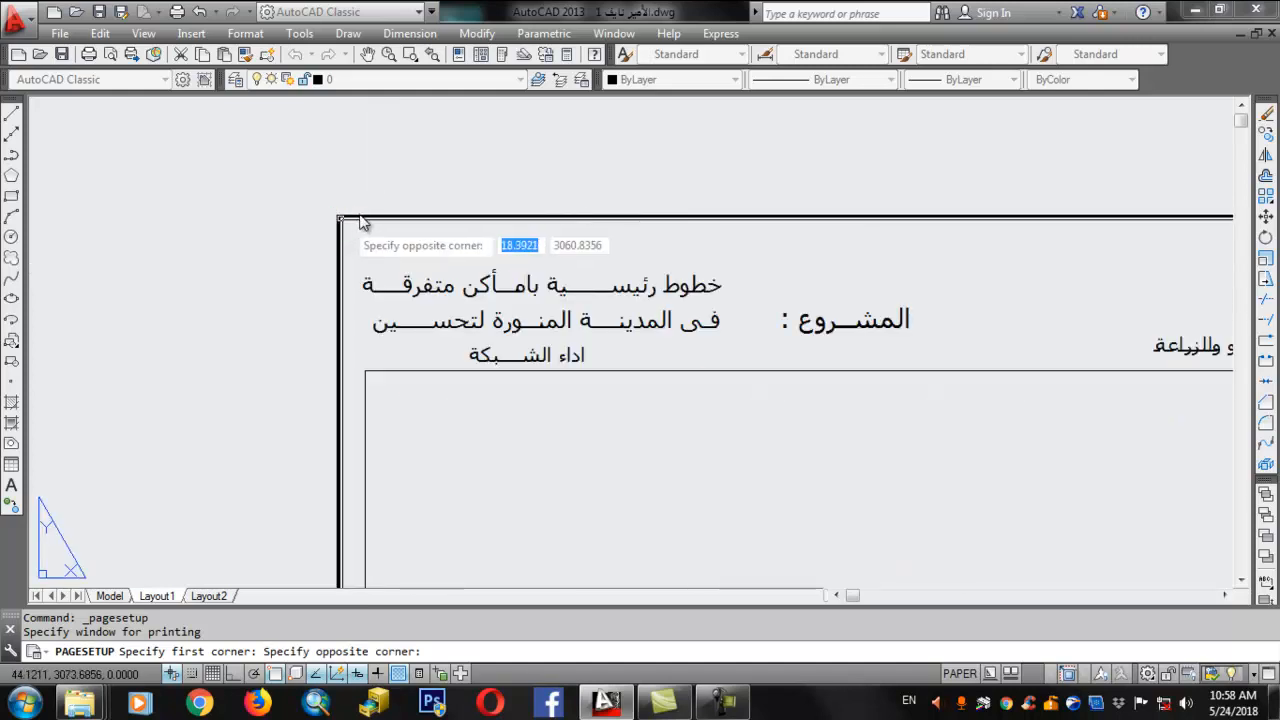
{"action": "scroll", "coordinate": [822, 545], "scroll_direction": "up", "scroll_amount": 5}
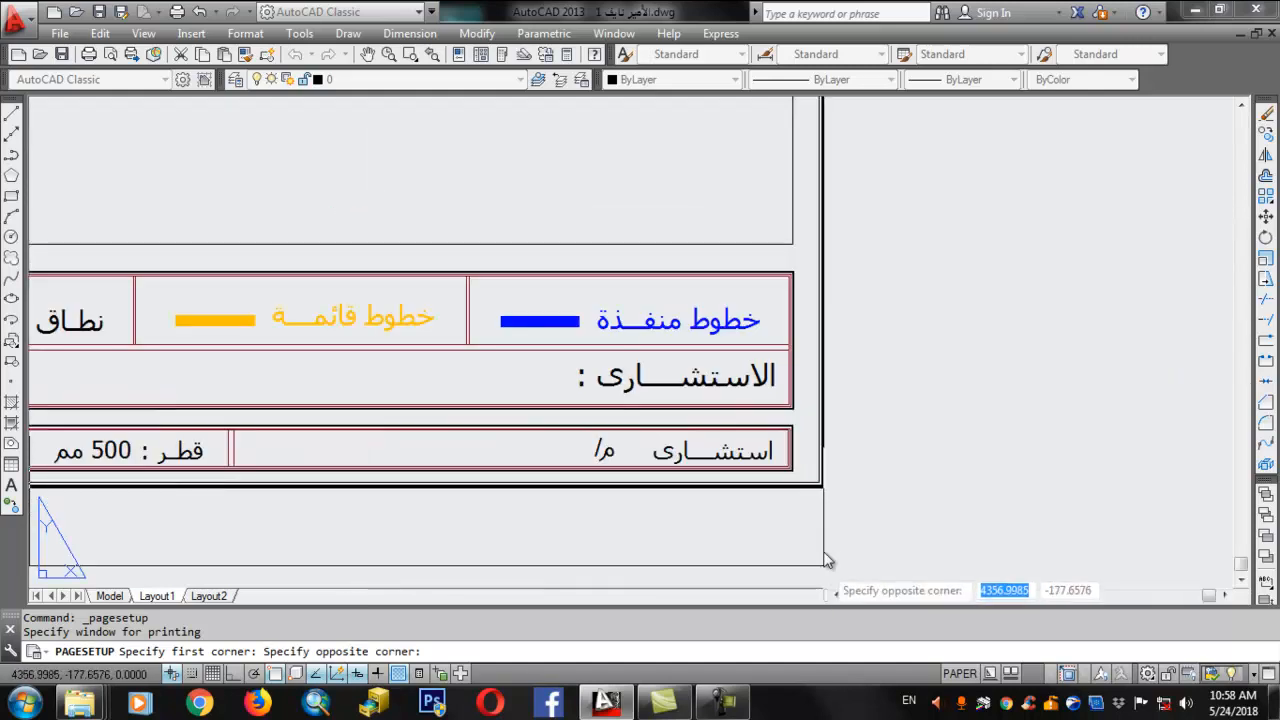
{"action": "scroll", "coordinate": [826, 490], "scroll_direction": "up", "scroll_amount": 3}
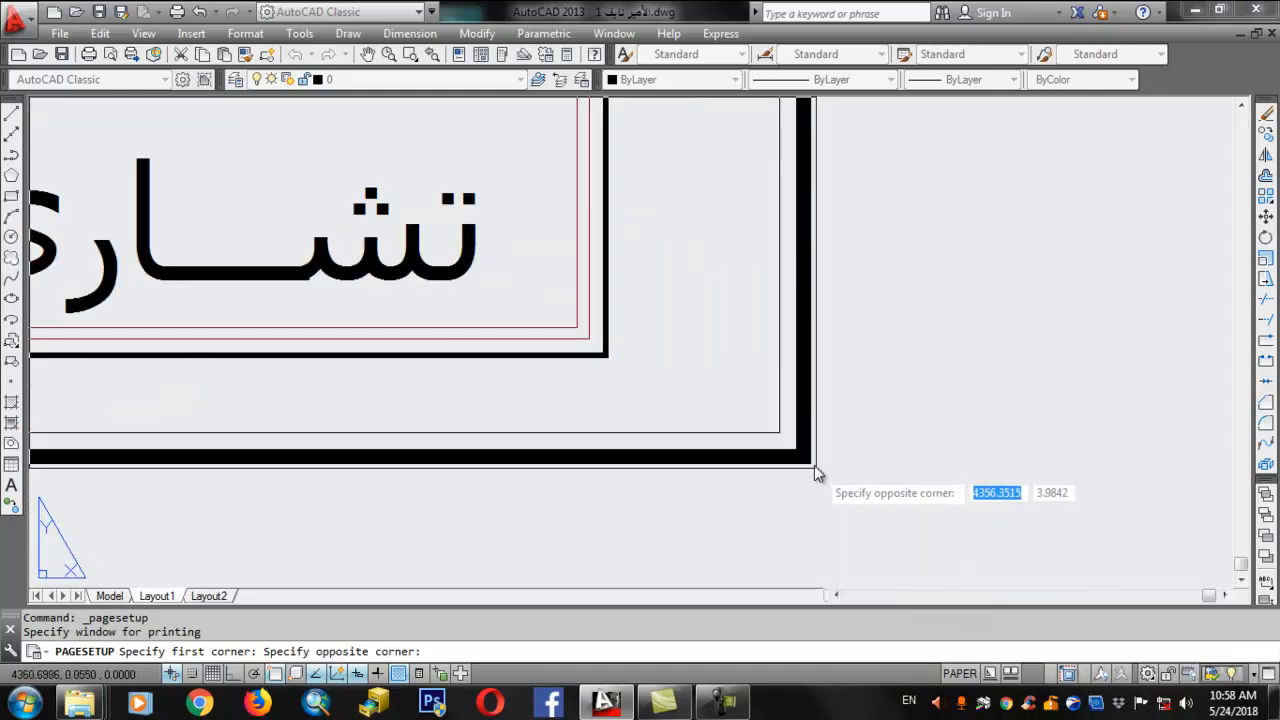
{"action": "left_click", "coordinate": [808, 458]}
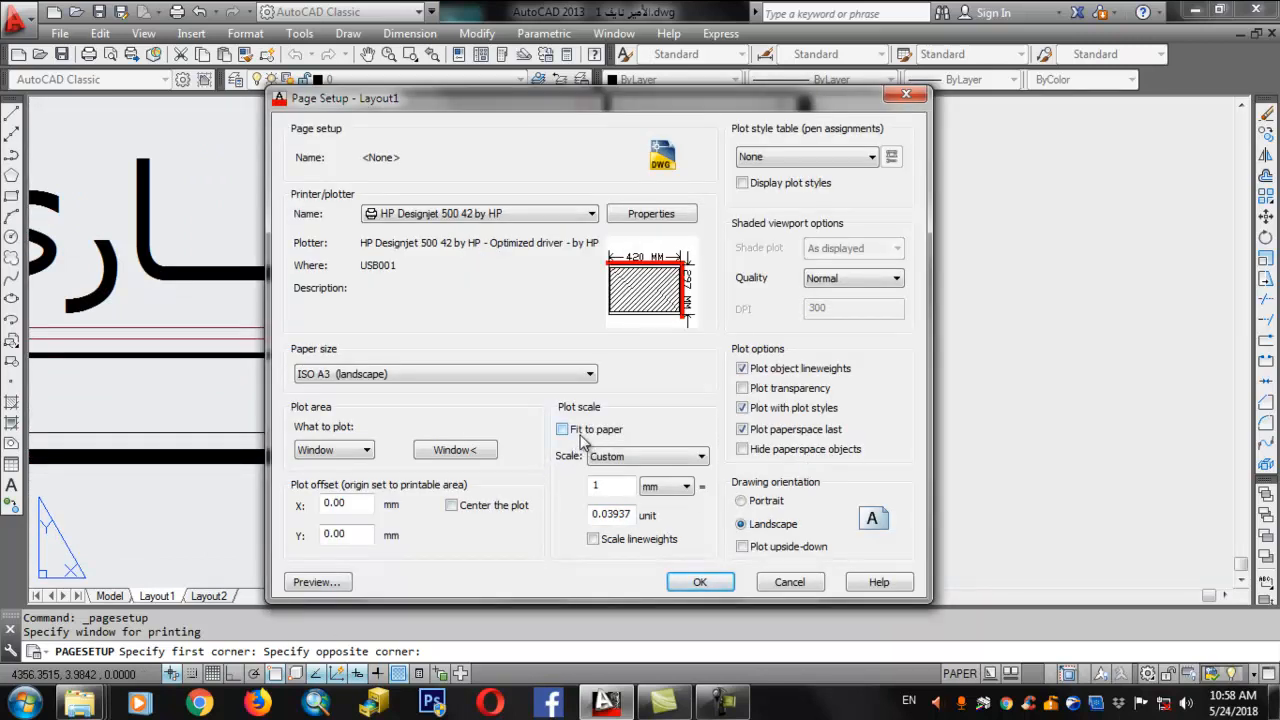
Step: Fit the plot scale to the paper and center the plot on the sheet
{"action": "left_click", "coordinate": [563, 429]}
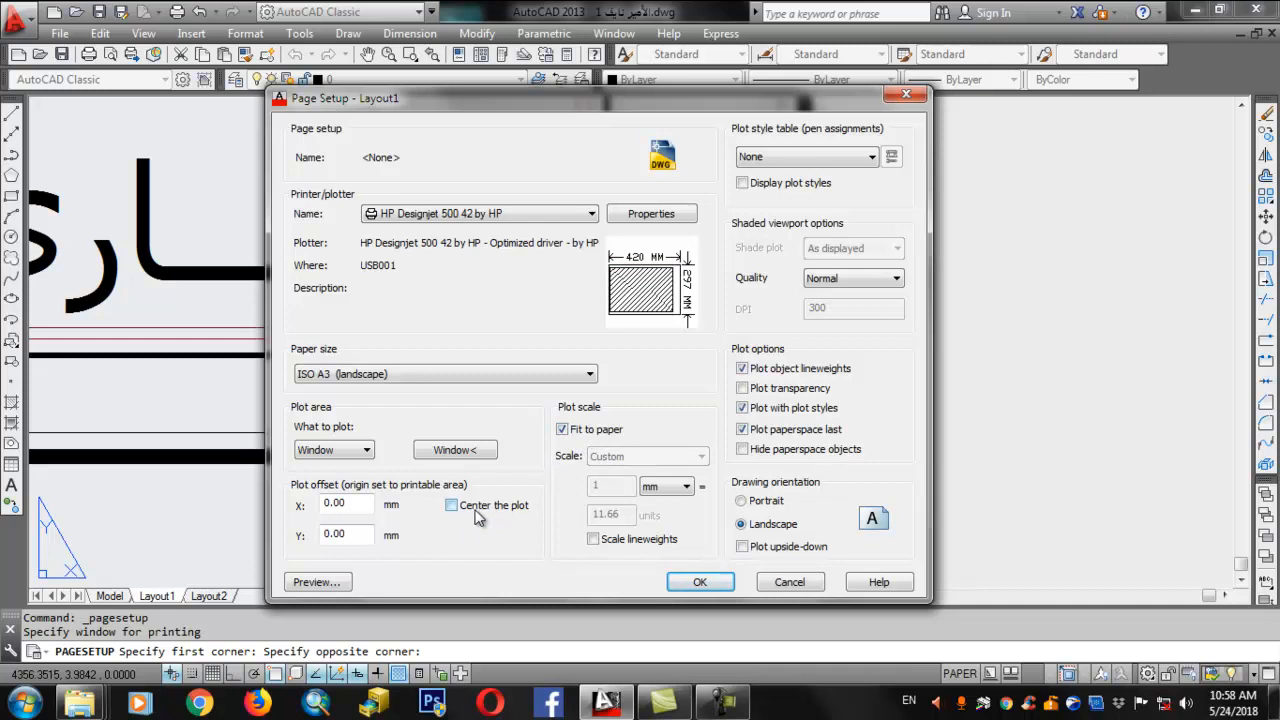
{"action": "left_click", "coordinate": [482, 512]}
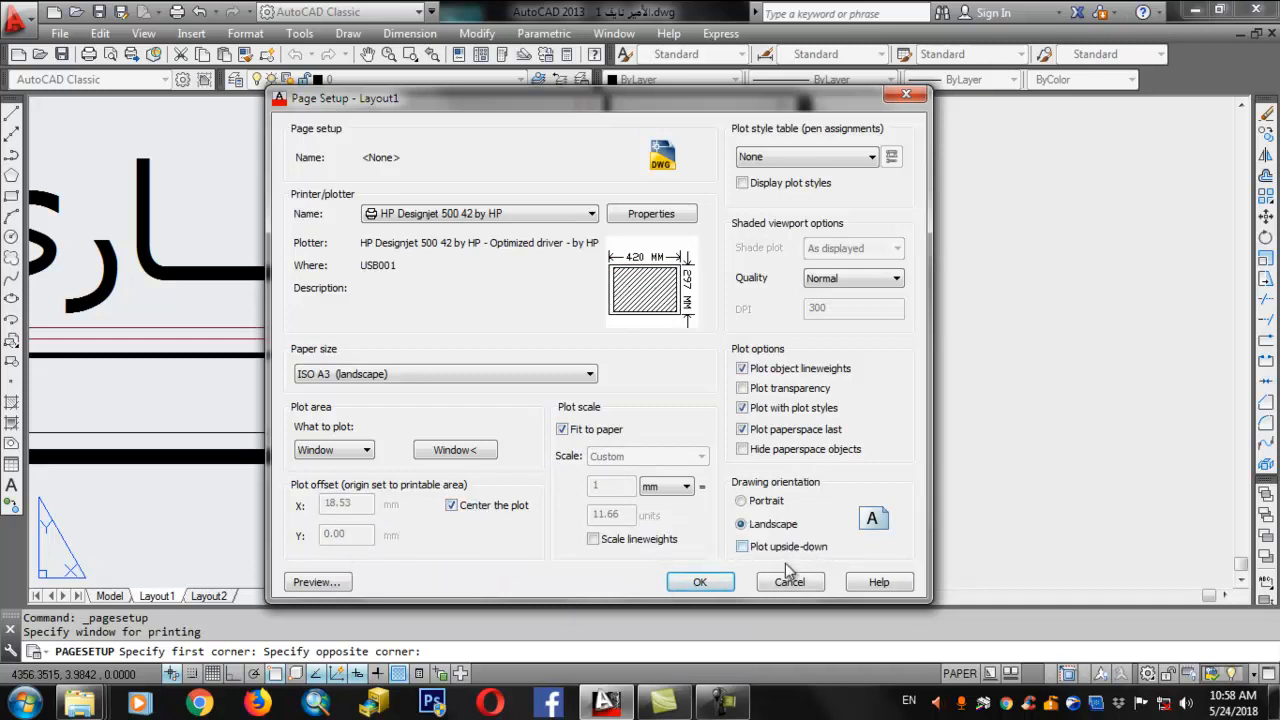
Step: Accept the Layout1 page setup changes and close the Page Setup Manager
{"action": "left_click", "coordinate": [700, 583]}
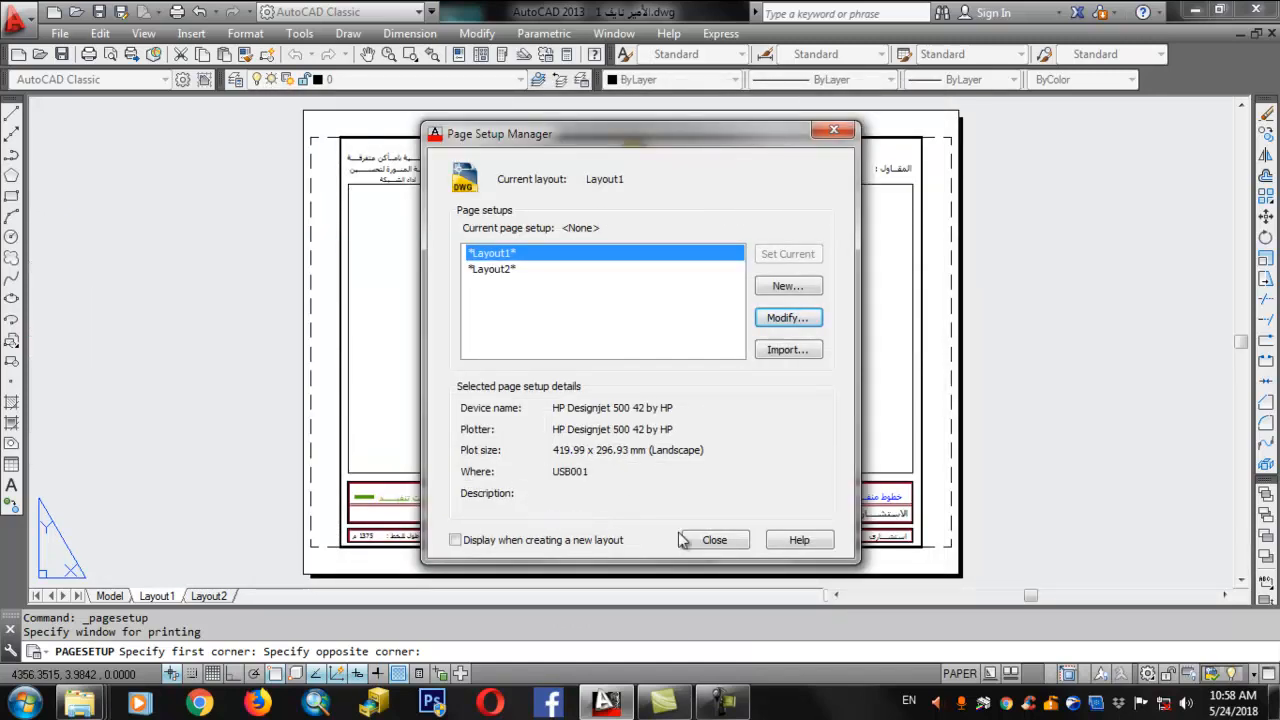
{"action": "left_click", "coordinate": [714, 541]}
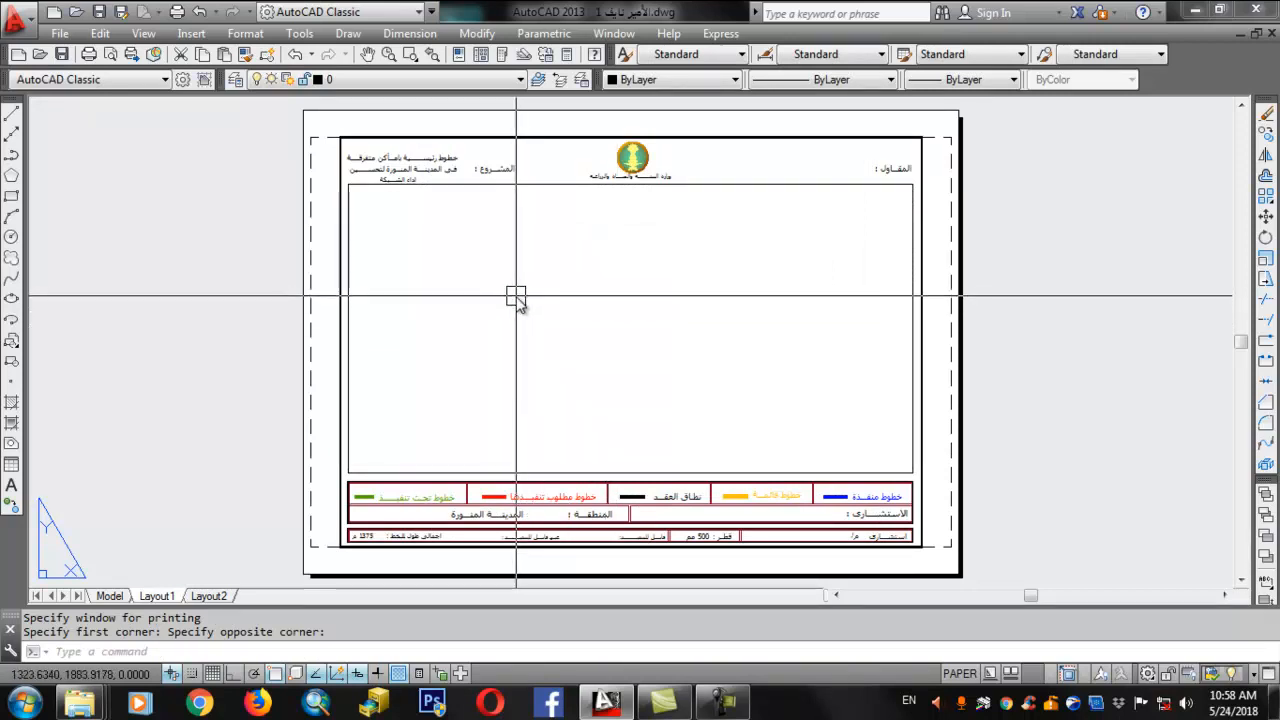
{"action": "mouse_move", "coordinate": [520, 298]}
{"action": "middle_mouse_down"}
{"action": "mouse_move", "coordinate": [517, 315]}
{"action": "mouse_move", "coordinate": [538, 297]}
{"action": "middle_mouse_up"}
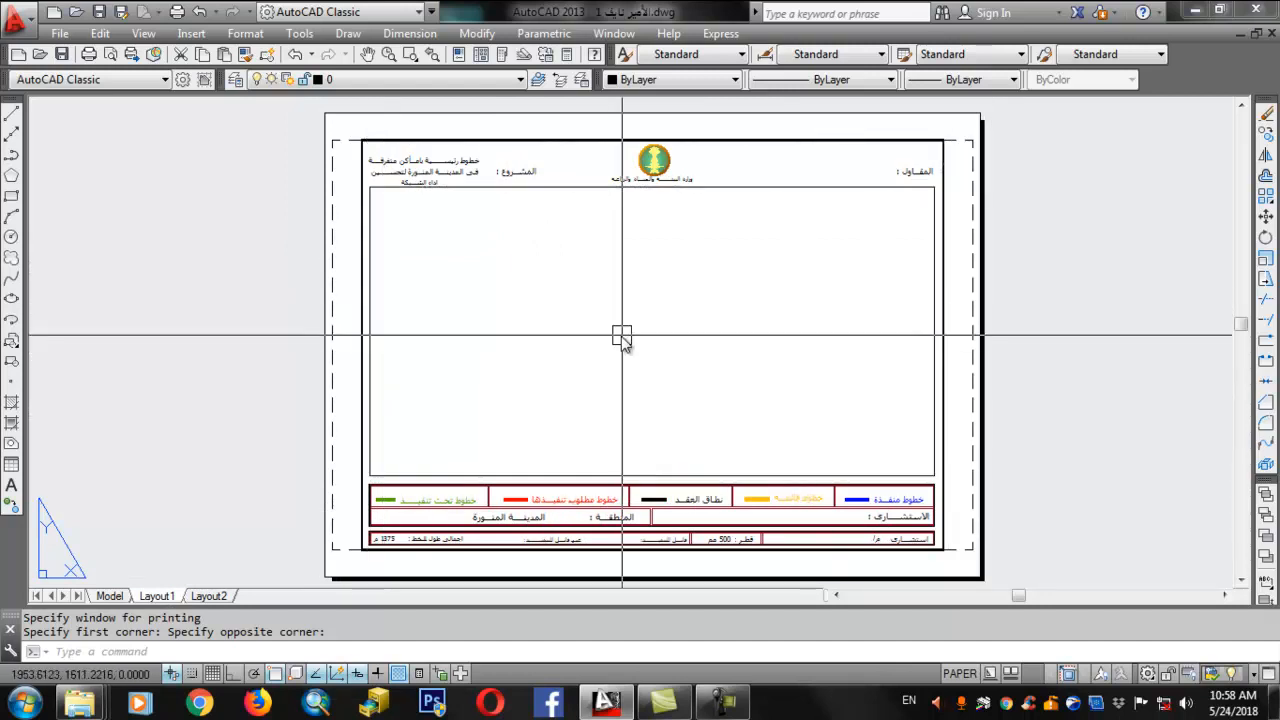
Step: Create a rectangular viewport with MVIEW from the upper-left to the lower-right corner of the sheet frame's empty inner rectangle
{"action": "key", "text": "Escape"}
{"action": "key", "text": "Escape"}
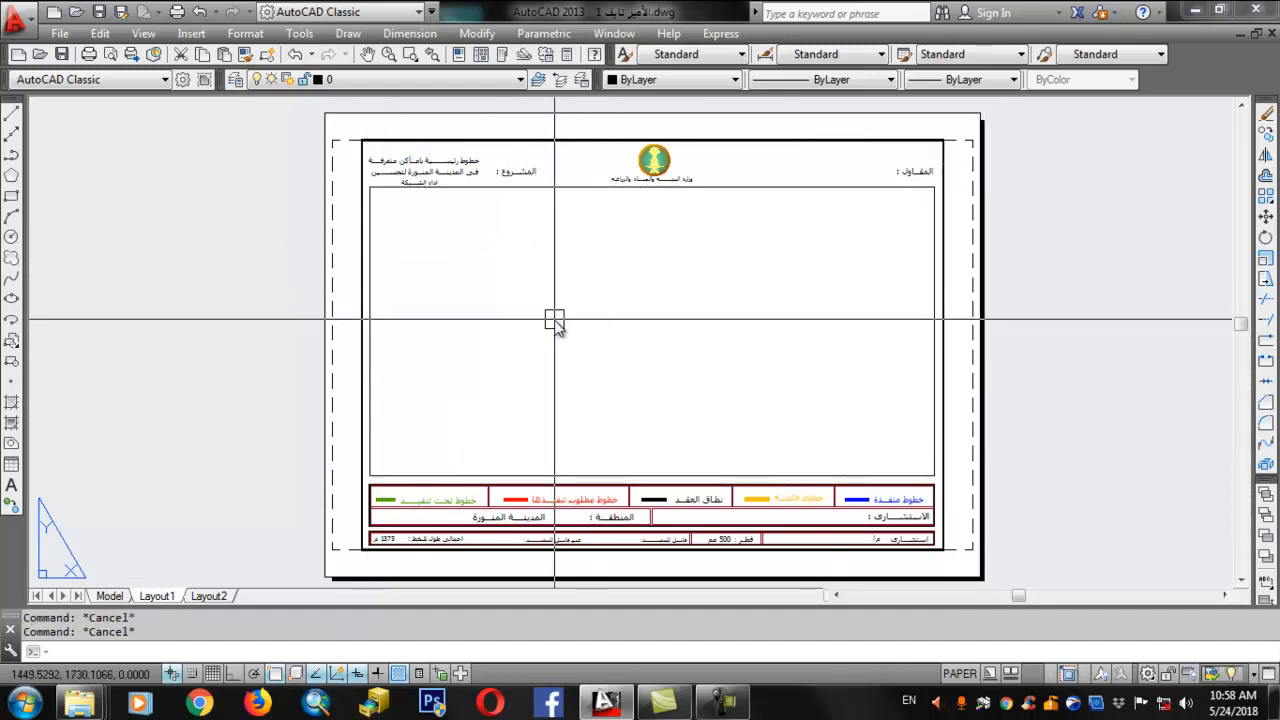
{"action": "type", "text": "mv"}
{"action": "key", "text": "Return"}
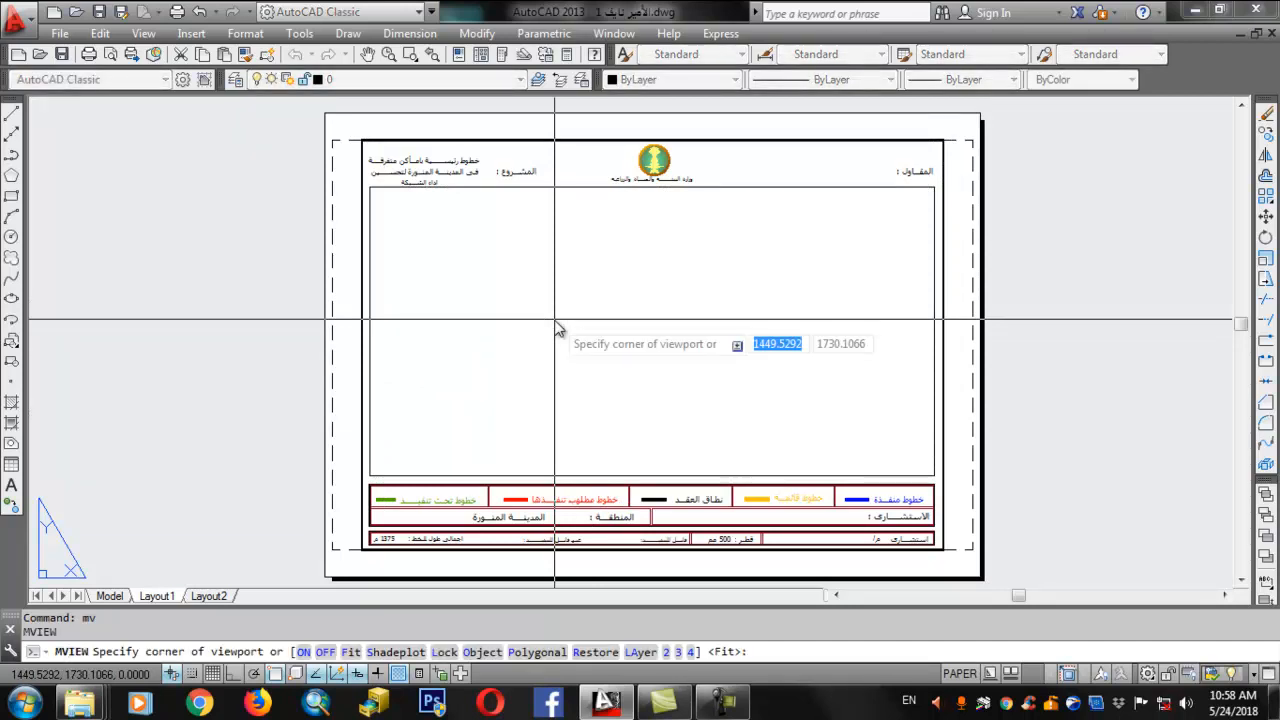
{"action": "scroll", "coordinate": [400, 266], "scroll_direction": "up", "scroll_amount": 10}
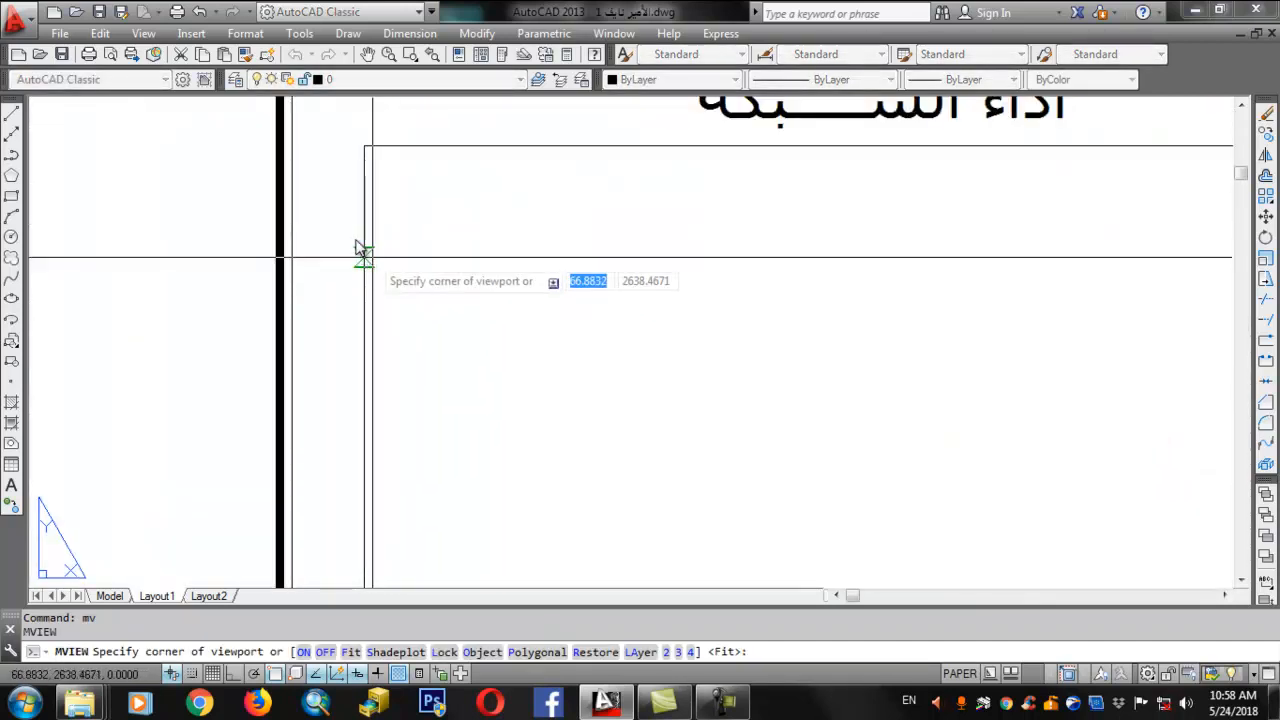
{"action": "scroll", "coordinate": [388, 280], "scroll_direction": "up", "scroll_amount": 5}
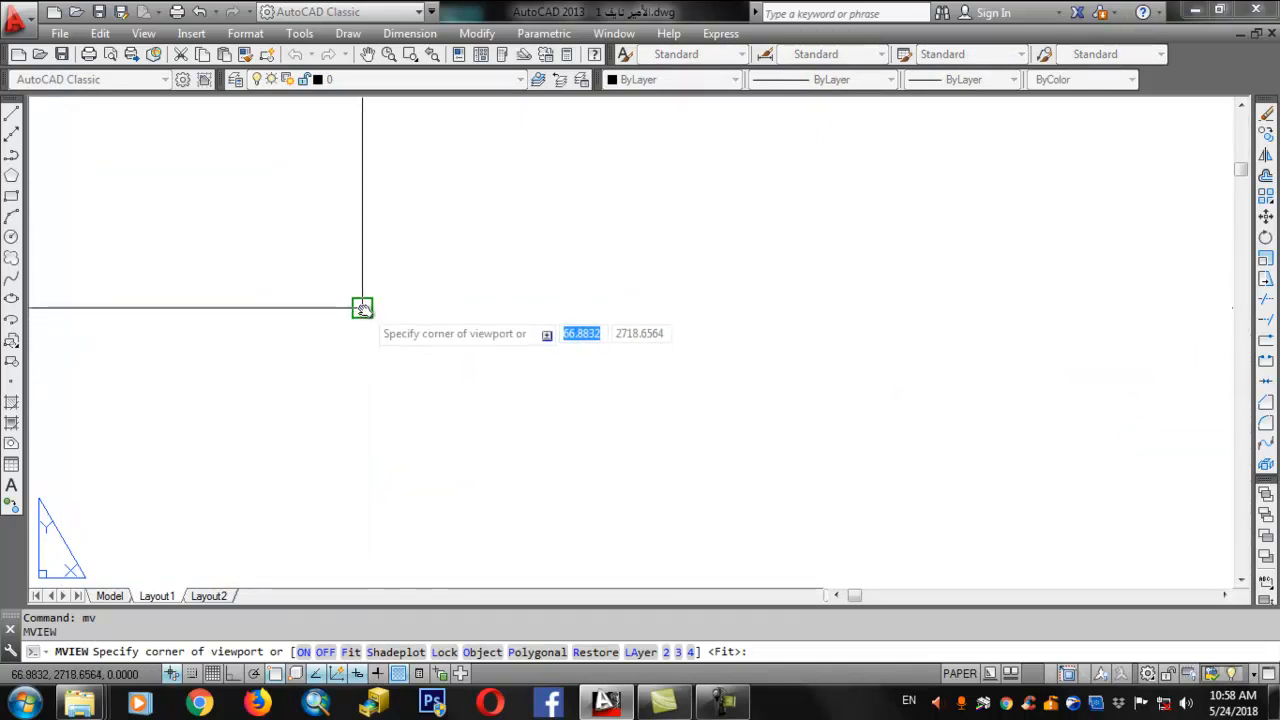
{"action": "left_click", "coordinate": [361, 310]}
{"action": "scroll", "coordinate": [310, 197], "scroll_direction": "down", "scroll_amount": 4}
{"action": "scroll", "coordinate": [333, 213], "scroll_direction": "down", "scroll_amount": 5}
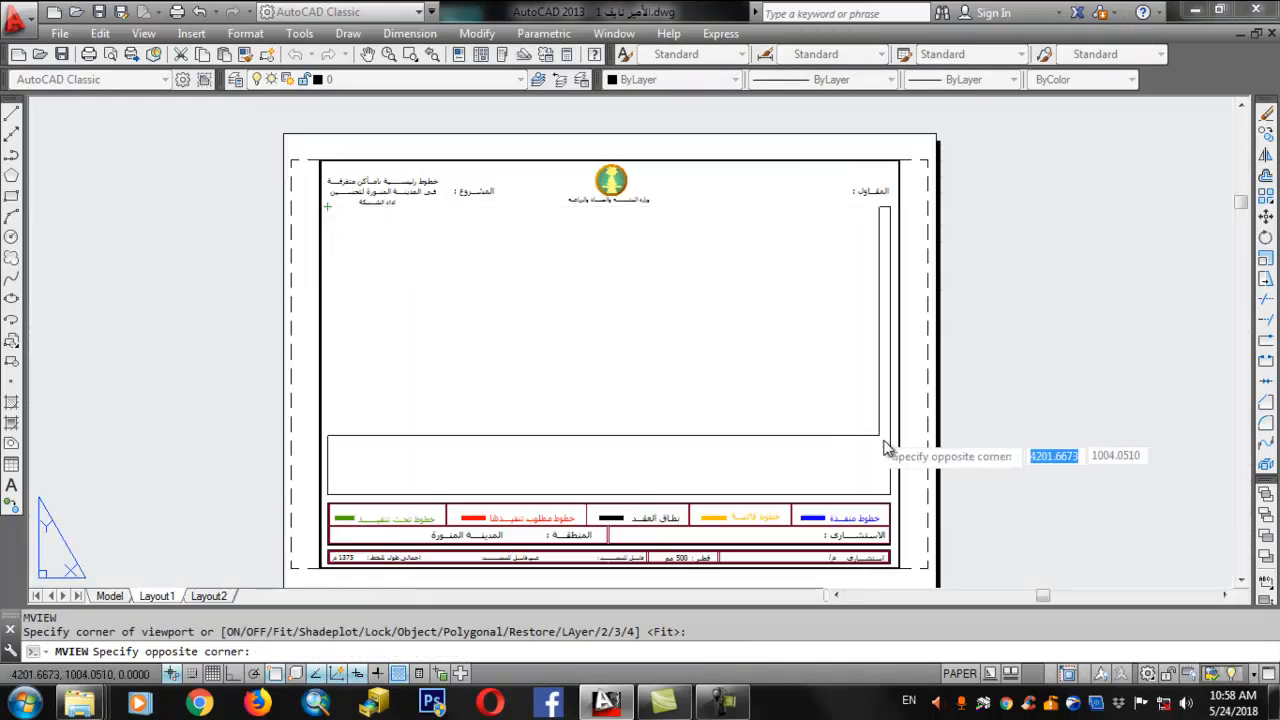
{"action": "scroll", "coordinate": [889, 491], "scroll_direction": "up", "scroll_amount": 5}
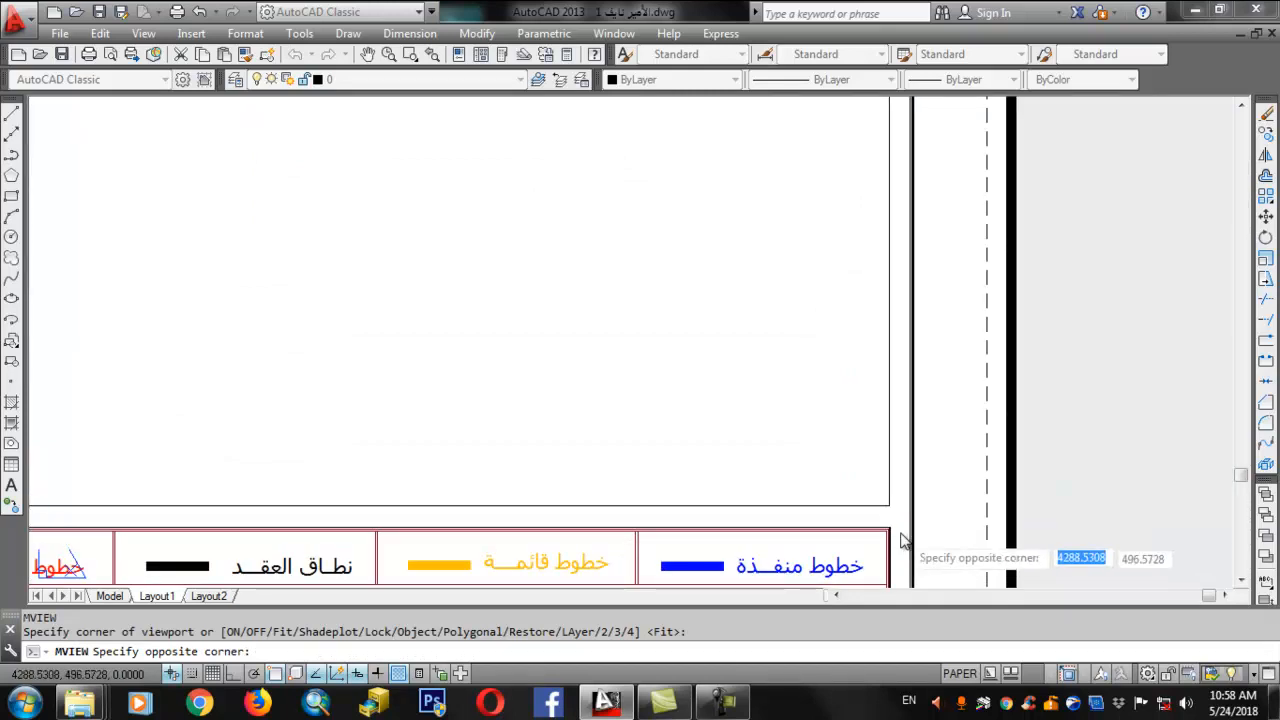
{"action": "scroll", "coordinate": [891, 505], "scroll_direction": "up", "scroll_amount": 3}
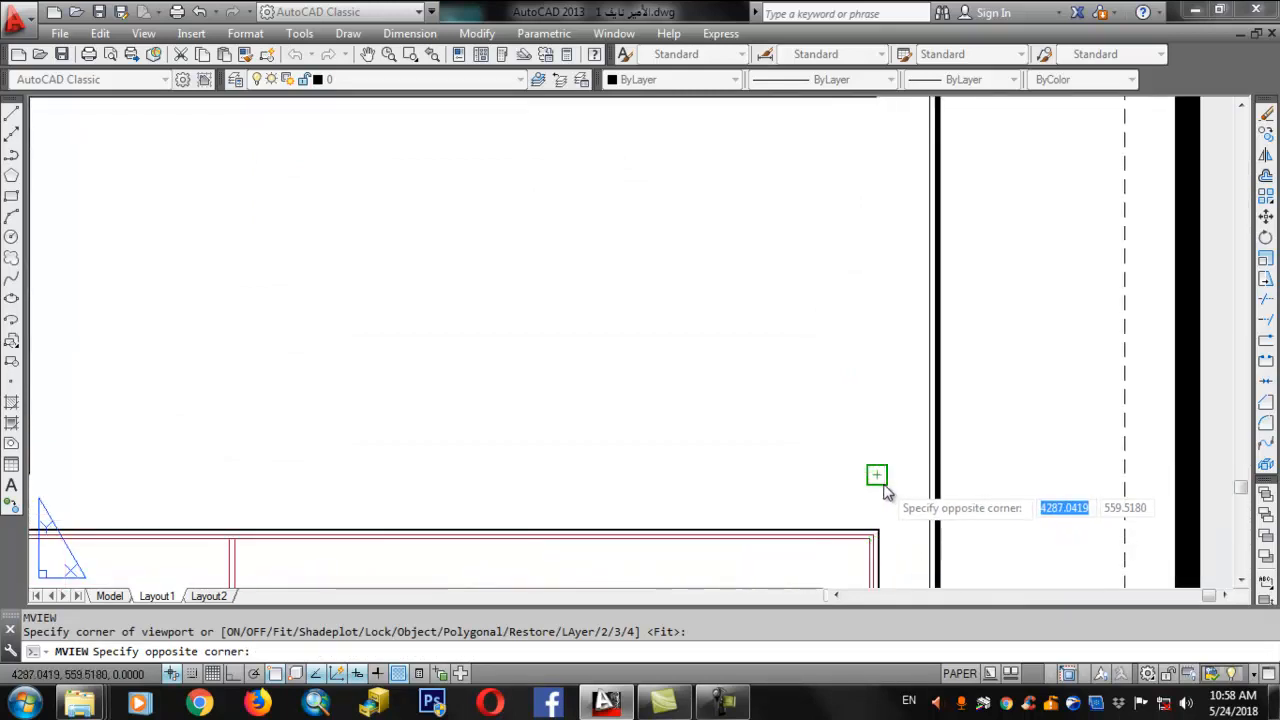
{"action": "left_click", "coordinate": [884, 487]}
{"action": "scroll", "coordinate": [846, 457], "scroll_direction": "down", "scroll_amount": 4}
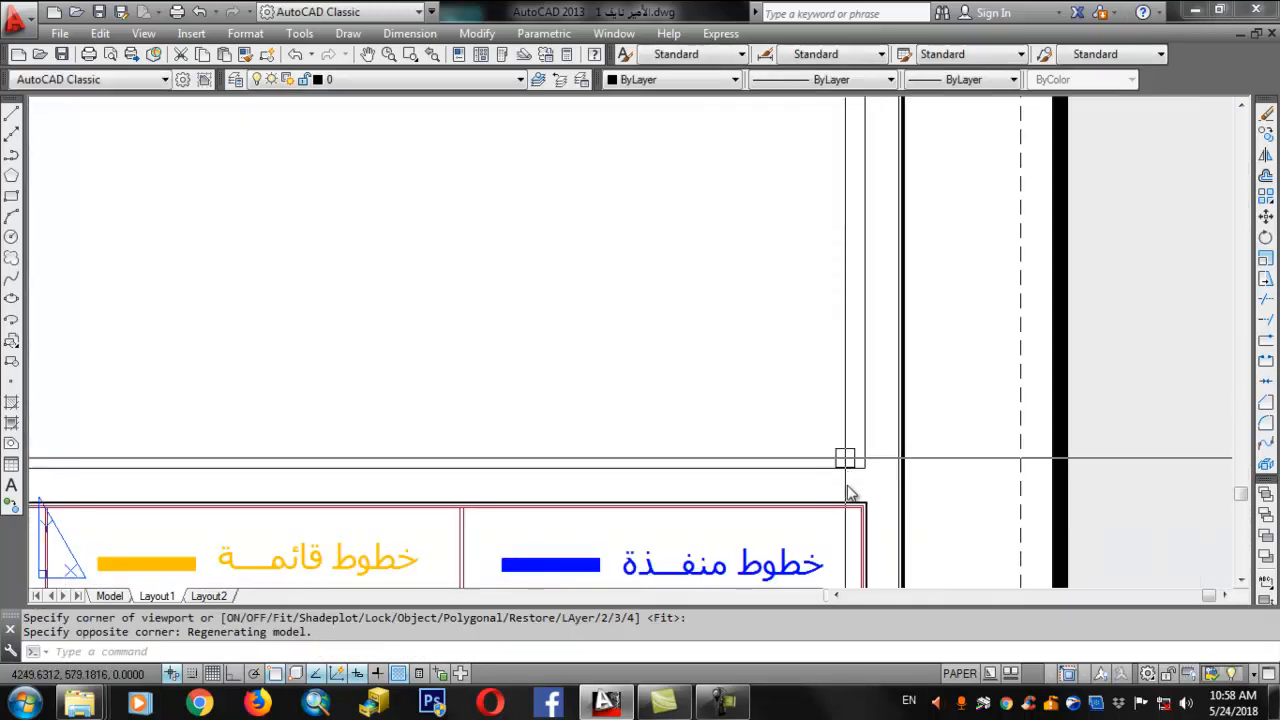
{"action": "scroll", "coordinate": [915, 447], "scroll_direction": "down", "scroll_amount": 2}
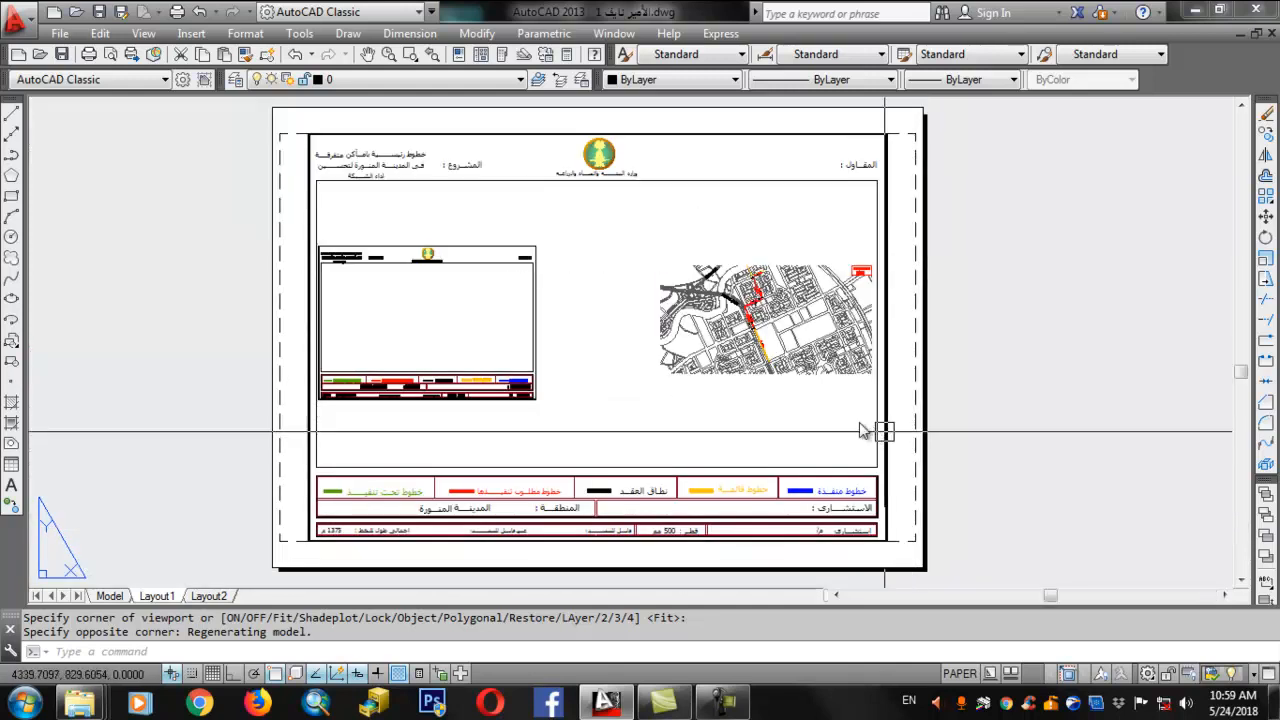
Step: Activate model space inside the new viewport and bring the site map to the middle of it
{"action": "left_click", "coordinate": [595, 353]}
{"action": "left_click", "coordinate": [595, 355]}
{"action": "middle_click_drag", "start_coordinate": [657, 371], "coordinate": [513, 375]}
{"action": "middle_click_drag", "start_coordinate": [649, 386], "coordinate": [615, 389]}
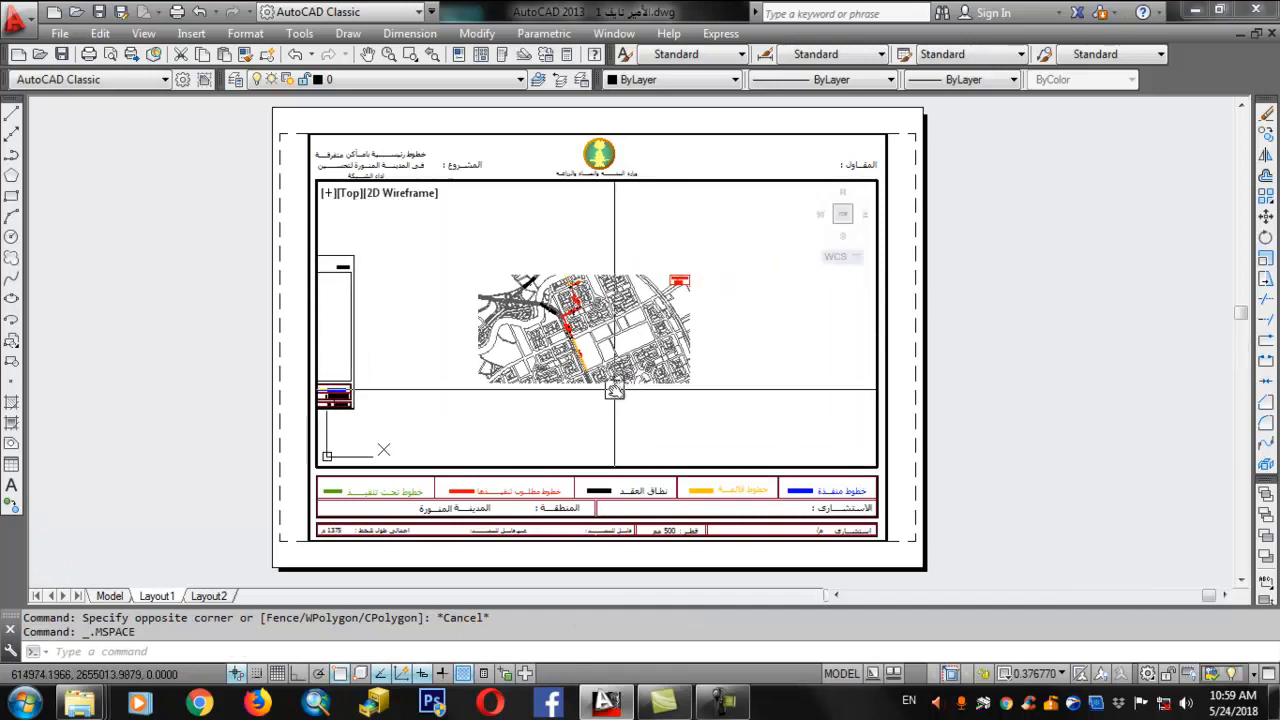
Step: Enlarge the site map with real-time Zoom and recenter it until it fills the viewport, keeping the red site-number box inside
{"action": "key", "text": "Return"}
{"action": "key", "text": "Return"}
{"action": "left_click_drag", "start_coordinate": [577, 360], "coordinate": [553, 214]}
{"action": "left_click_drag", "start_coordinate": [530, 366], "coordinate": [583, 233]}
{"action": "middle_click_drag", "start_coordinate": [563, 340], "coordinate": [598, 328]}
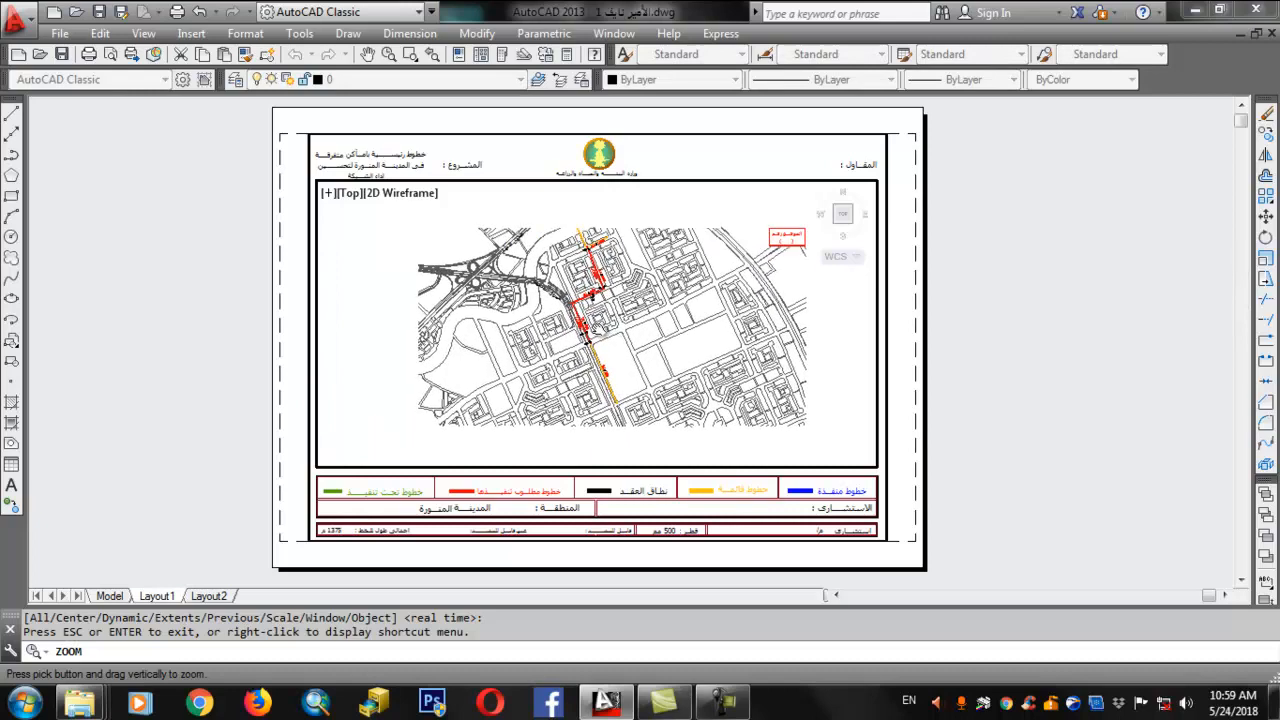
{"action": "left_click_drag", "start_coordinate": [592, 329], "coordinate": [602, 299]}
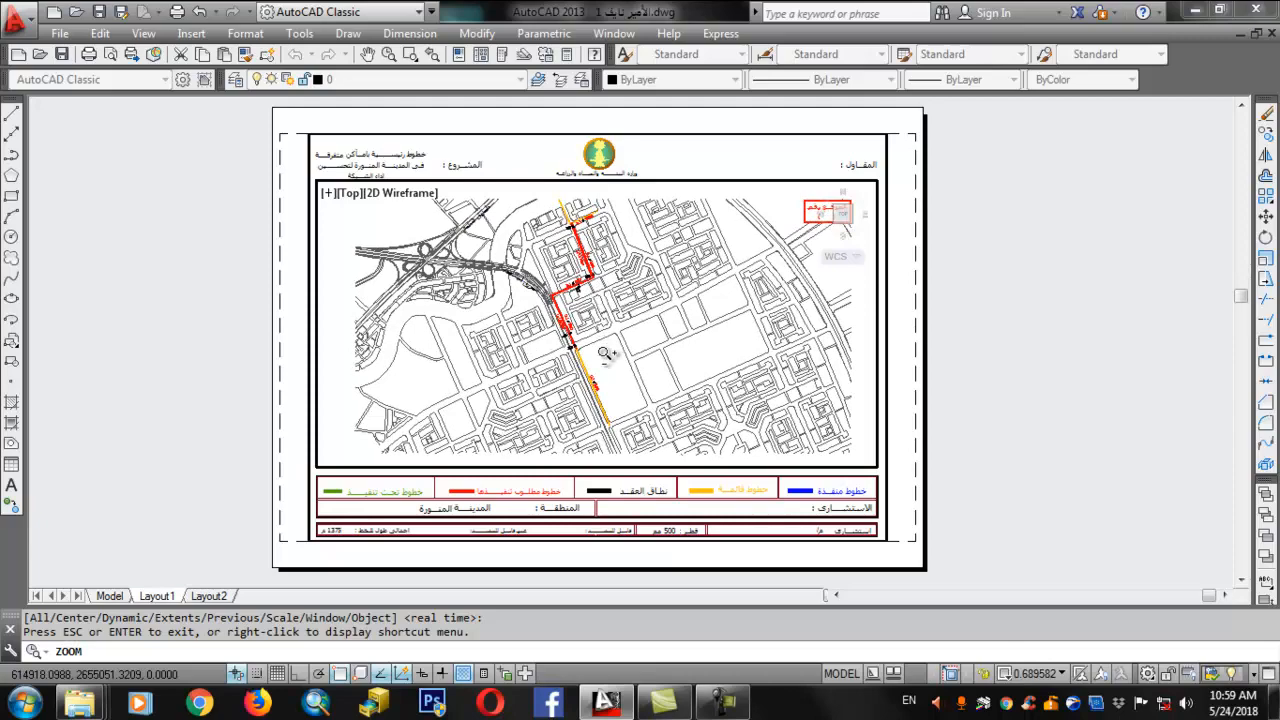
{"action": "left_click_drag", "start_coordinate": [606, 353], "coordinate": [608, 277]}
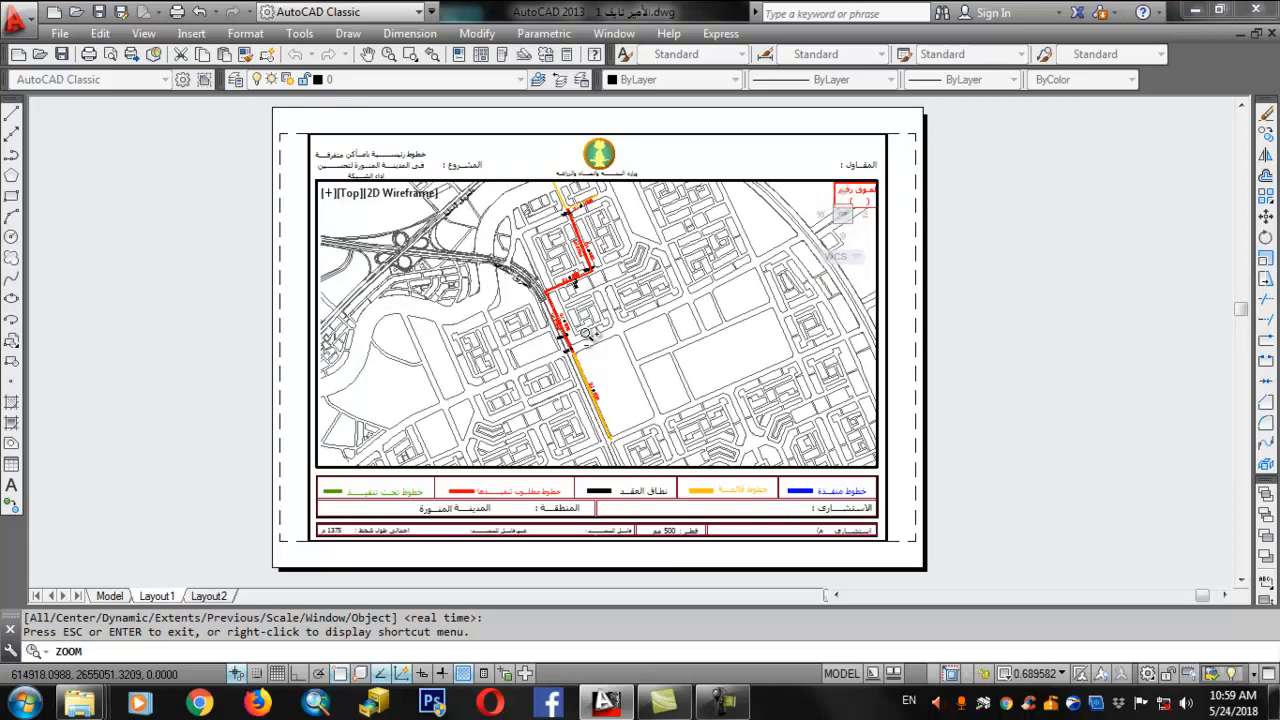
{"action": "left_click_drag", "start_coordinate": [585, 333], "coordinate": [579, 332]}
{"action": "middle_click_drag", "start_coordinate": [568, 336], "coordinate": [561, 338]}
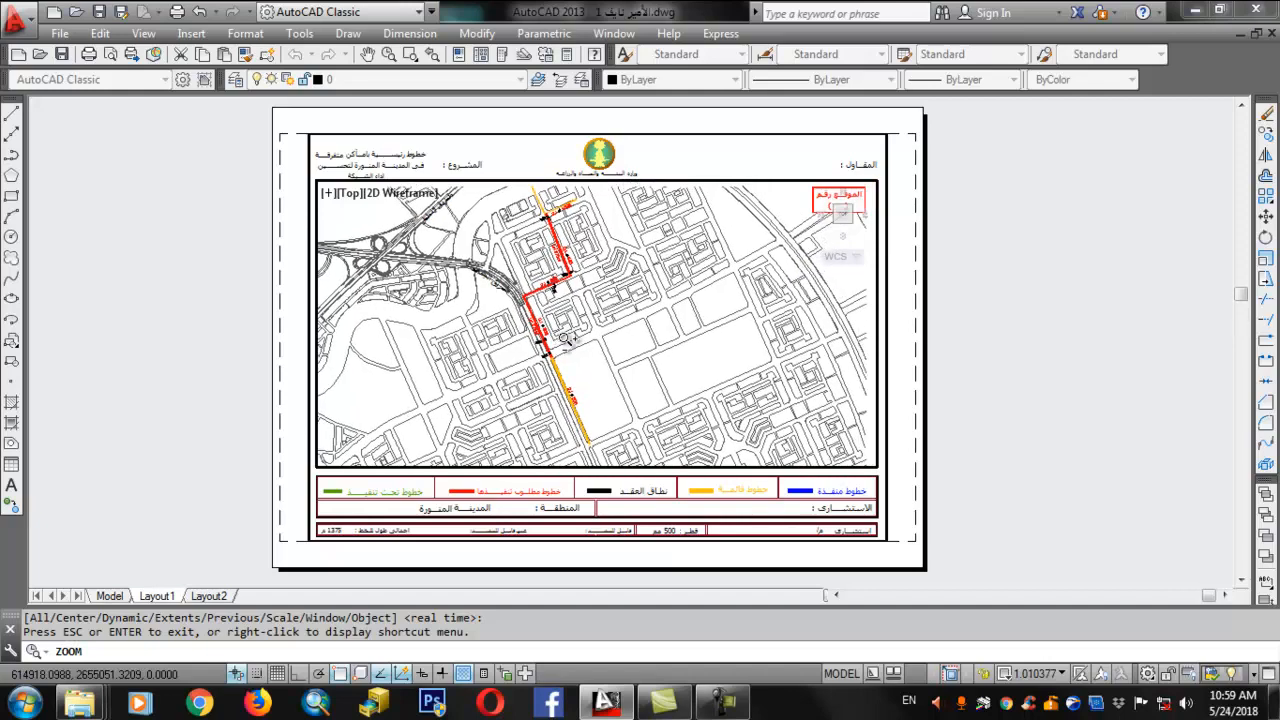
{"action": "left_click_drag", "start_coordinate": [580, 344], "coordinate": [581, 333]}
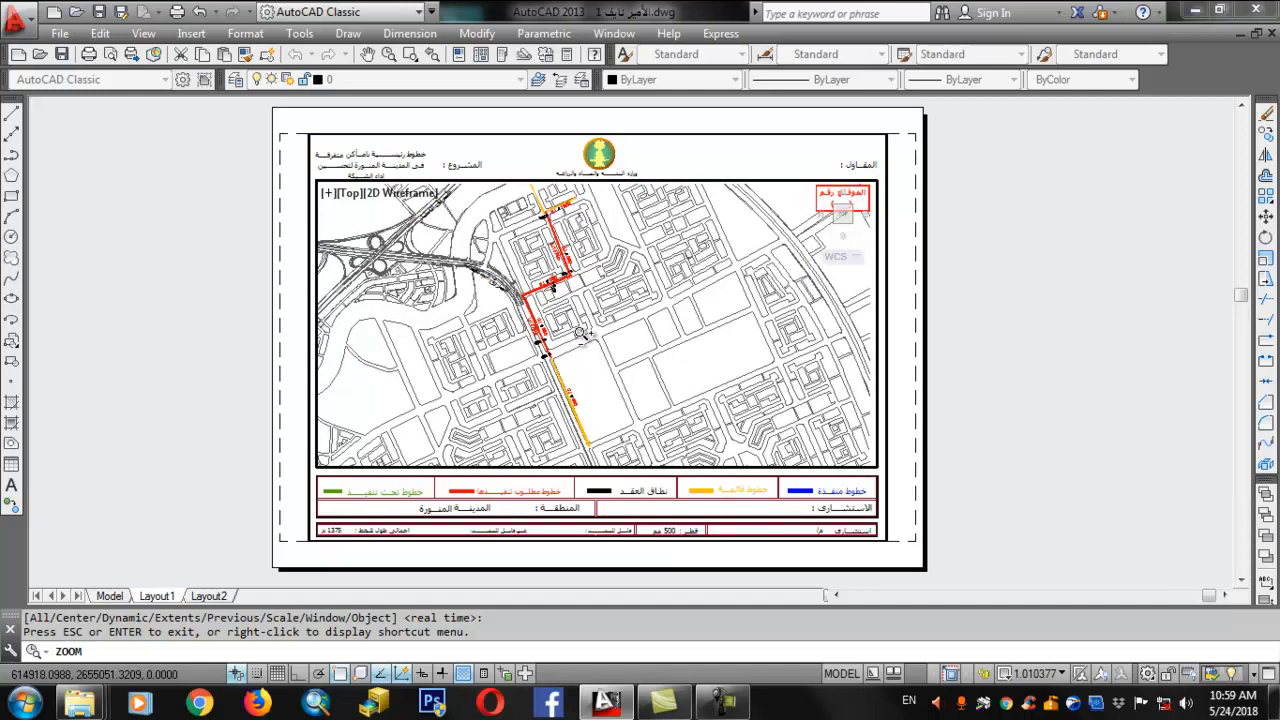
{"action": "key", "text": "Escape"}
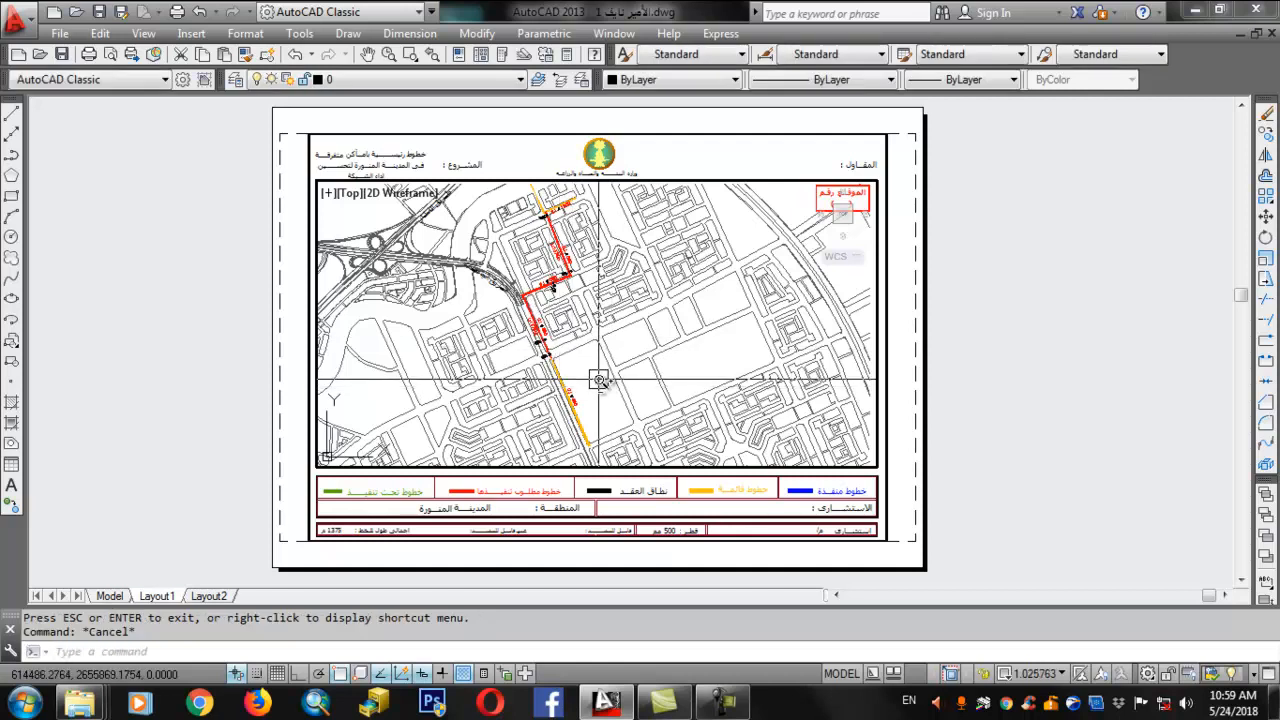
Step: Lock the viewport's view so its scale stays fixed, and return to paper space
{"action": "left_click", "coordinate": [597, 385]}
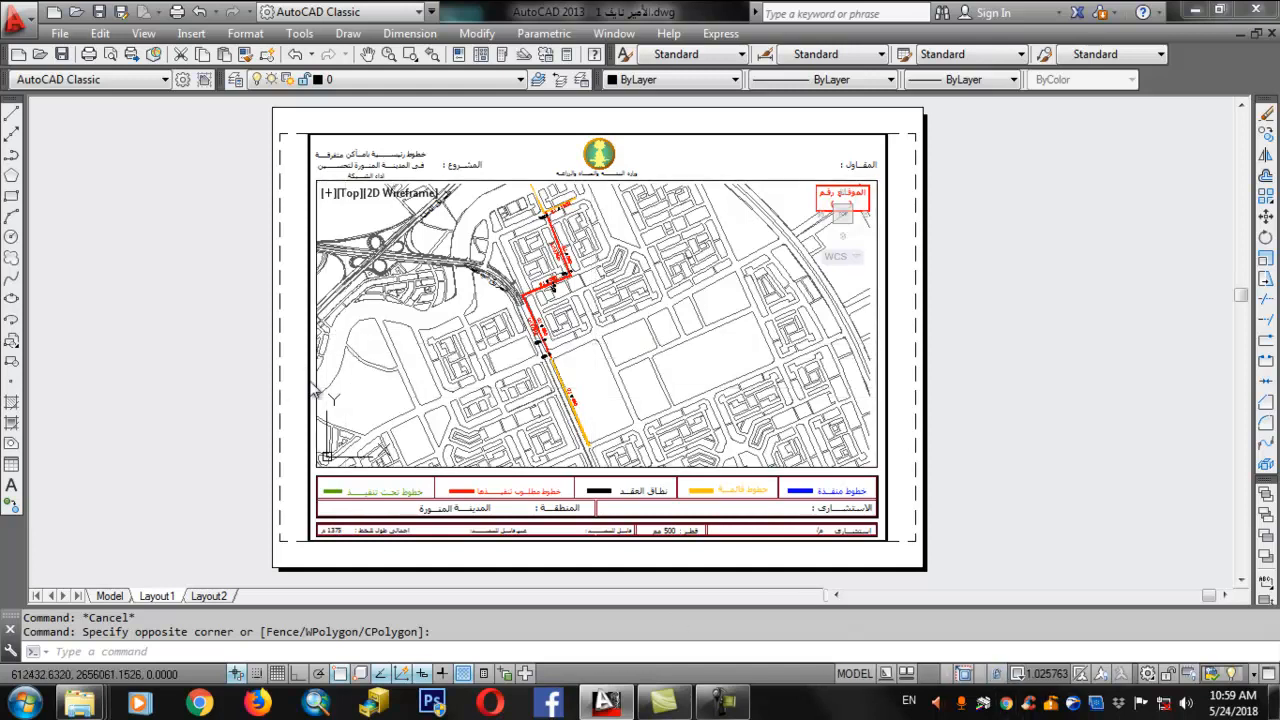
{"action": "double_click", "coordinate": [370, 404]}
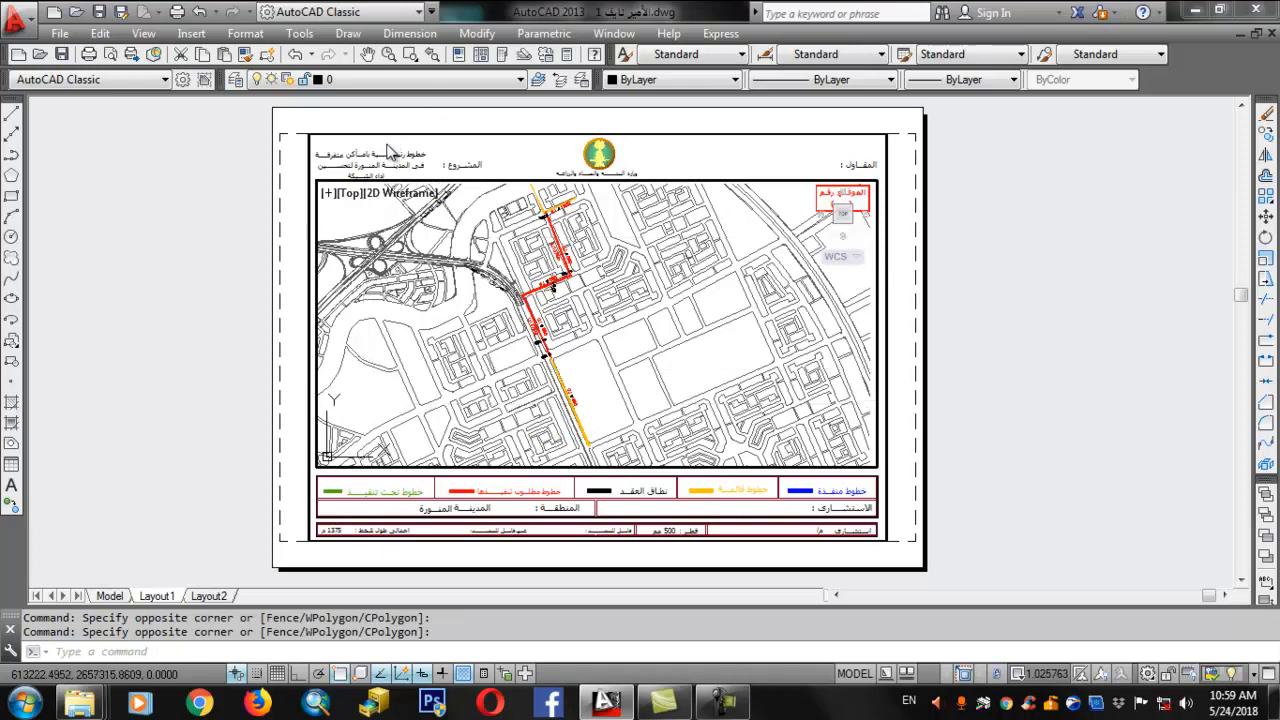
{"action": "scroll", "coordinate": [390, 152], "scroll_direction": "up", "scroll_amount": 6}
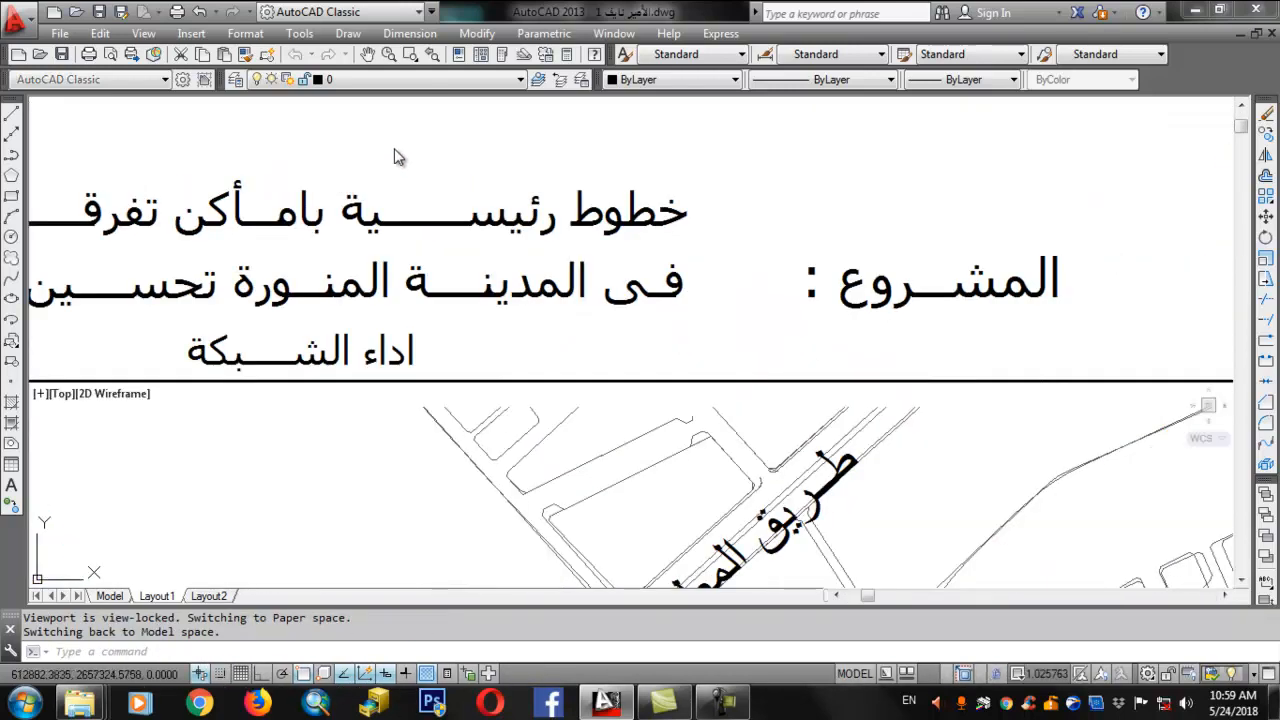
{"action": "scroll", "coordinate": [395, 157], "scroll_direction": "down", "scroll_amount": 6}
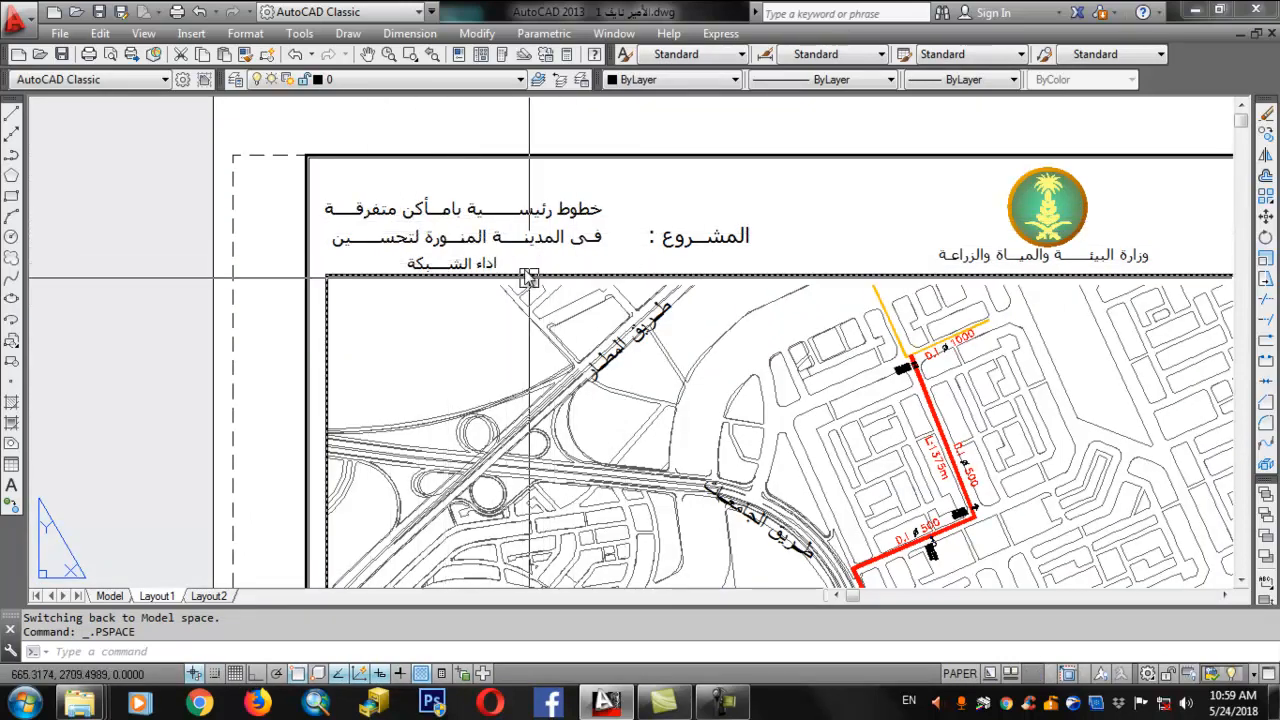
Step: Examine the layout sheet, checking the header, the map inside the viewport and the legend below it
{"action": "scroll", "coordinate": [529, 277], "scroll_direction": "down", "scroll_amount": 4}
{"action": "scroll", "coordinate": [588, 250], "scroll_direction": "up", "scroll_amount": 4}
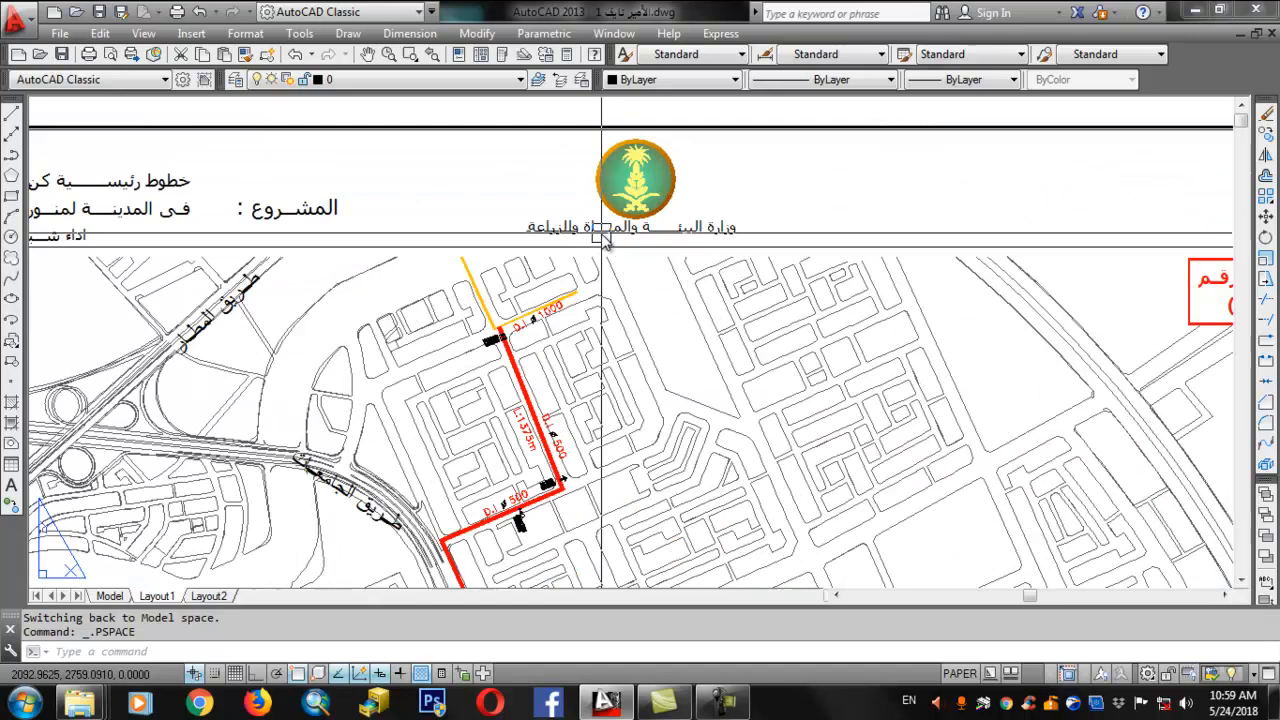
{"action": "left_click", "coordinate": [820, 194]}
{"action": "scroll", "coordinate": [541, 251], "scroll_direction": "down", "scroll_amount": 2}
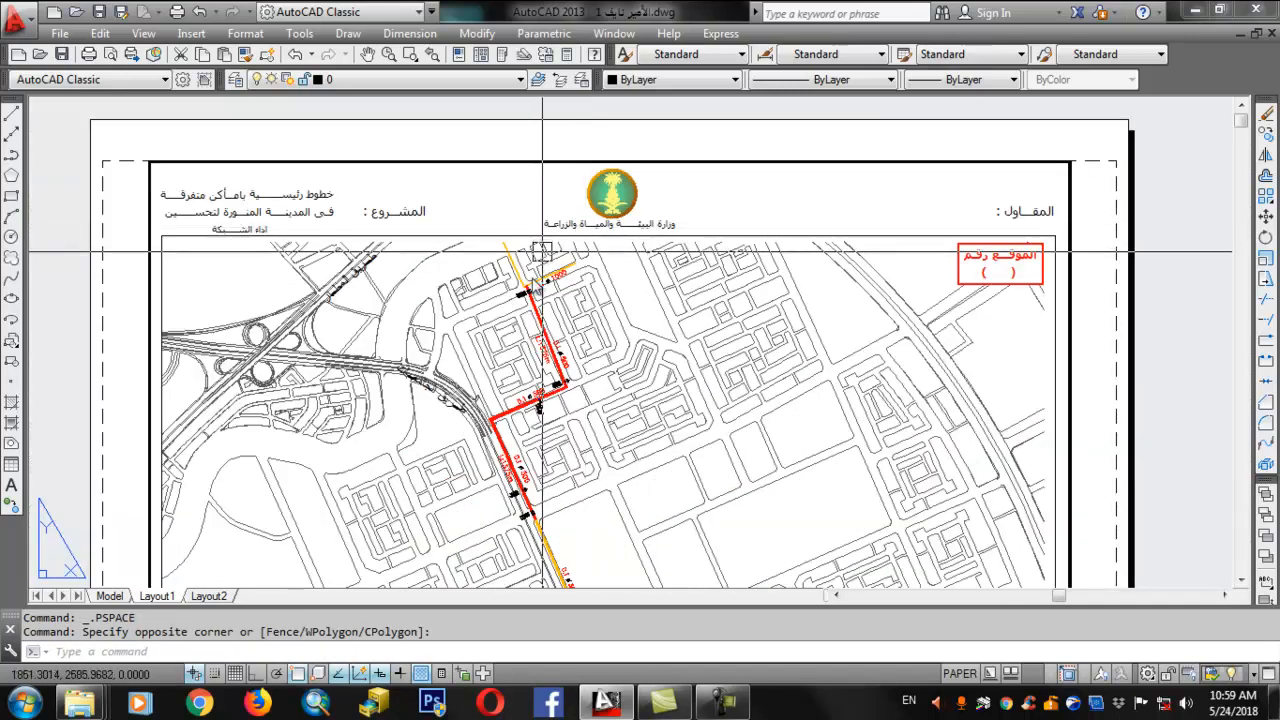
{"action": "middle_click_drag", "start_coordinate": [461, 384], "coordinate": [466, 320]}
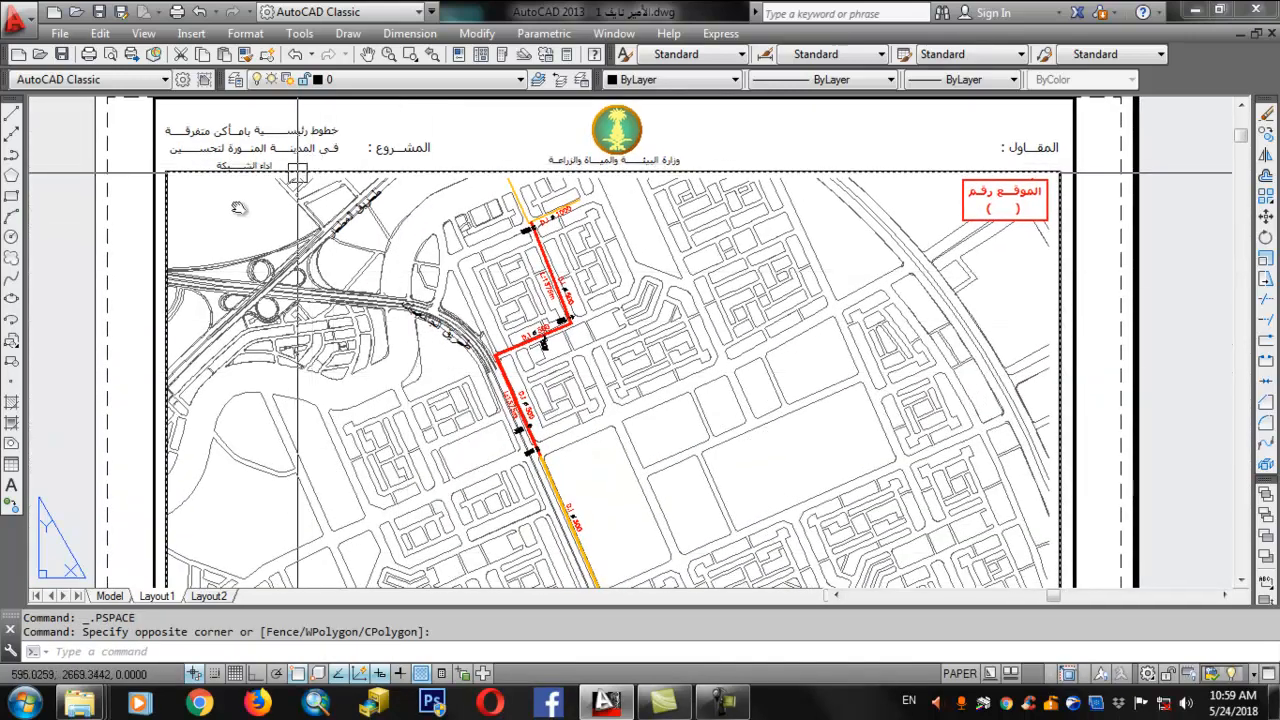
{"action": "scroll", "coordinate": [352, 299], "scroll_direction": "down", "scroll_amount": 2}
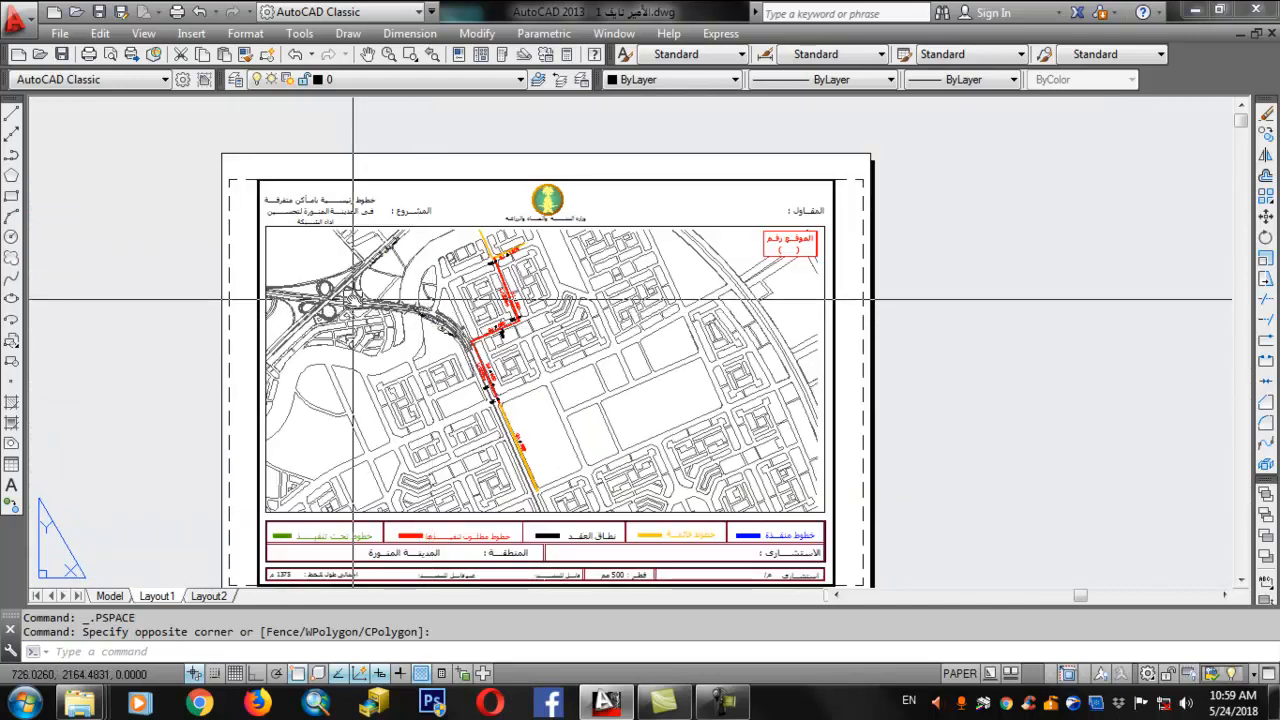
{"action": "middle_click_drag", "start_coordinate": [352, 299], "coordinate": [394, 285]}
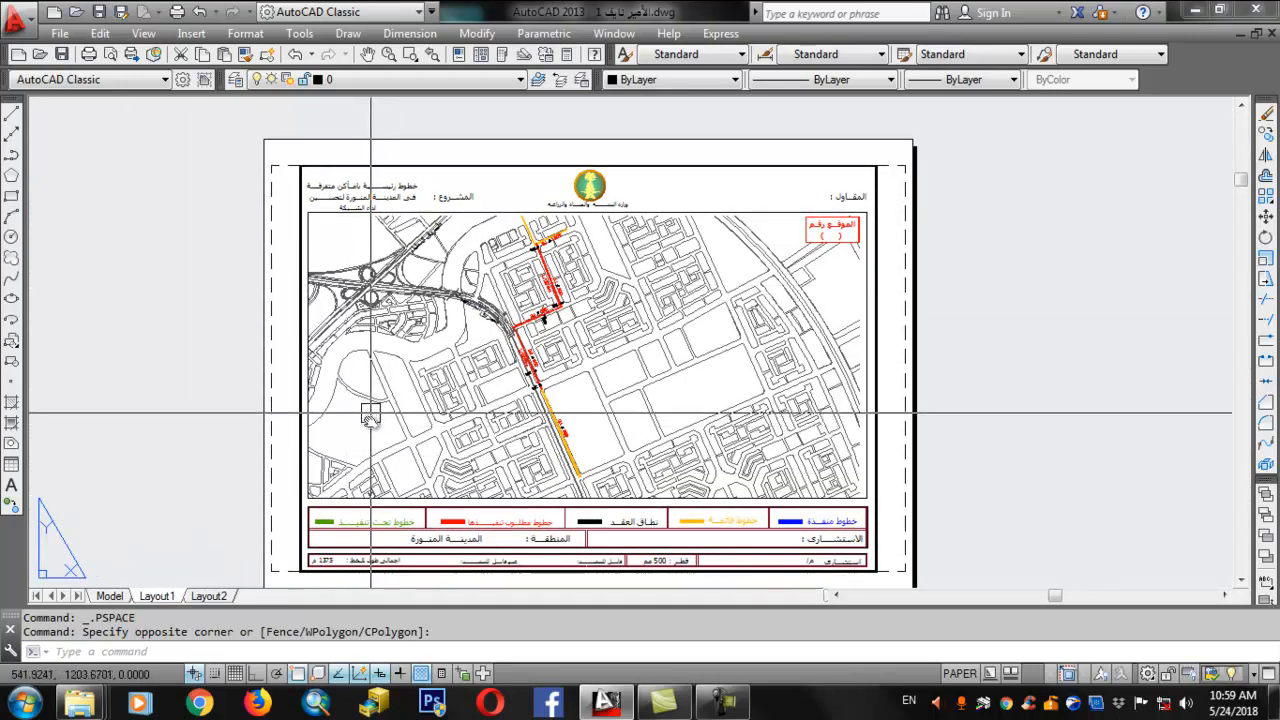
{"action": "key", "text": "Escape"}
{"action": "key", "text": "Escape"}
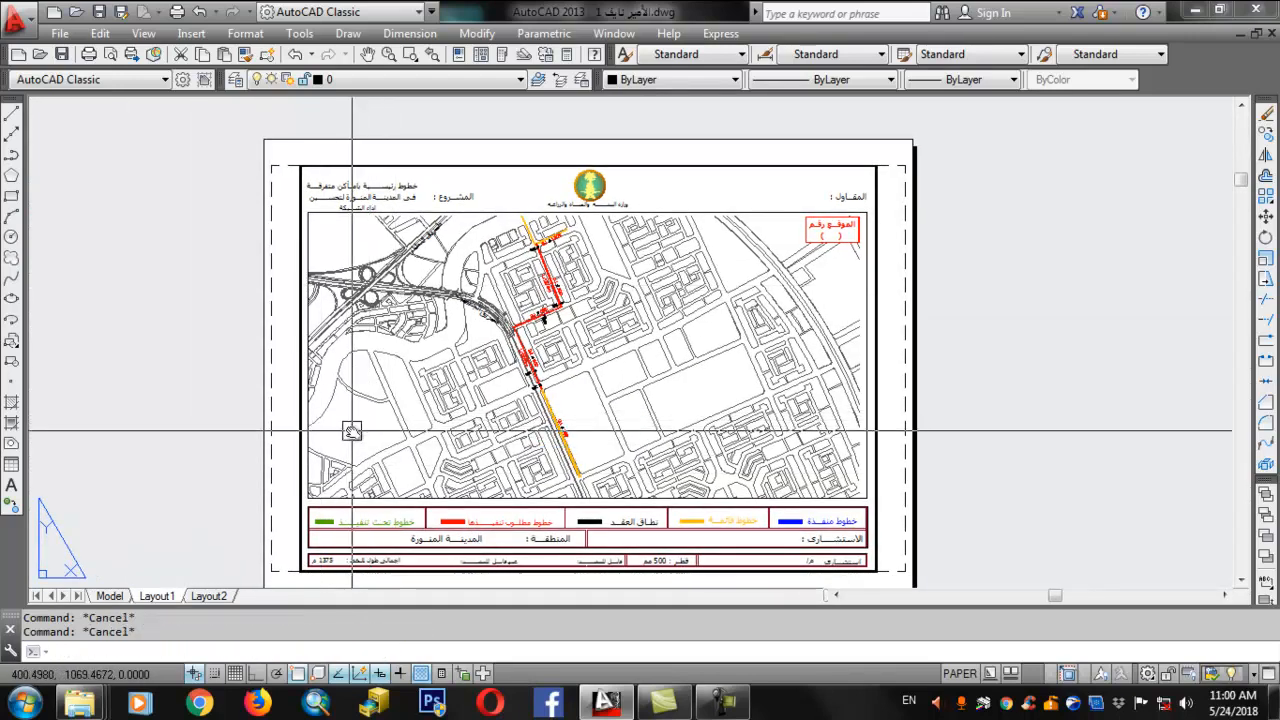
Step: Open the Layout1 plot settings and define the plot window between opposite outer corners of the sheet frame
{"action": "key", "text": "ctrl+p"}
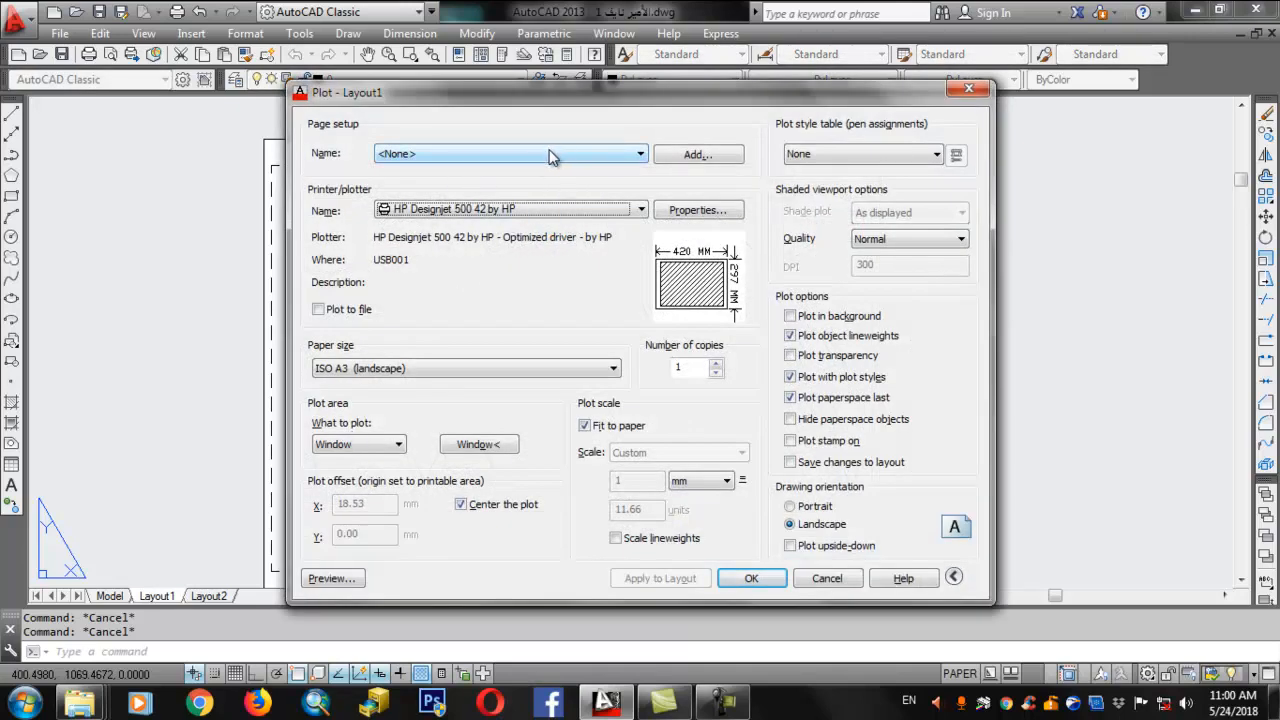
{"action": "left_click", "coordinate": [548, 155]}
{"action": "left_click", "coordinate": [548, 155]}
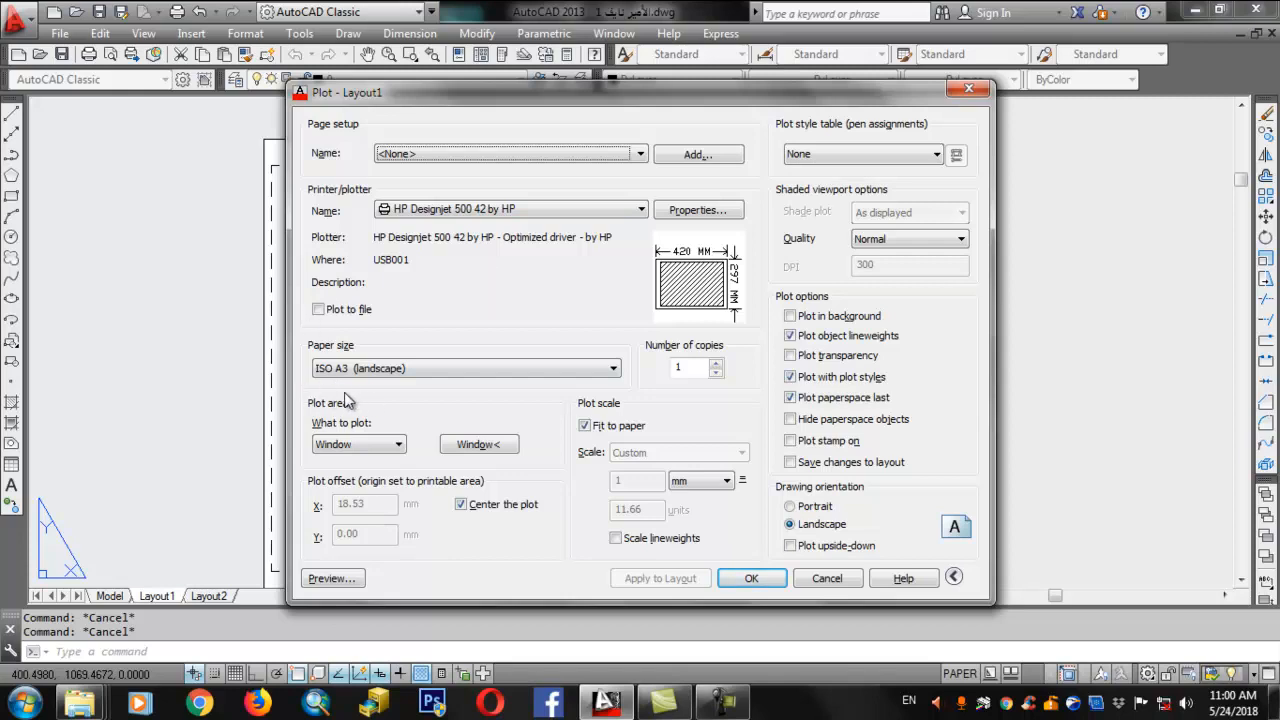
{"action": "left_click", "coordinate": [479, 446]}
{"action": "scroll", "coordinate": [292, 163], "scroll_direction": "up", "scroll_amount": 8}
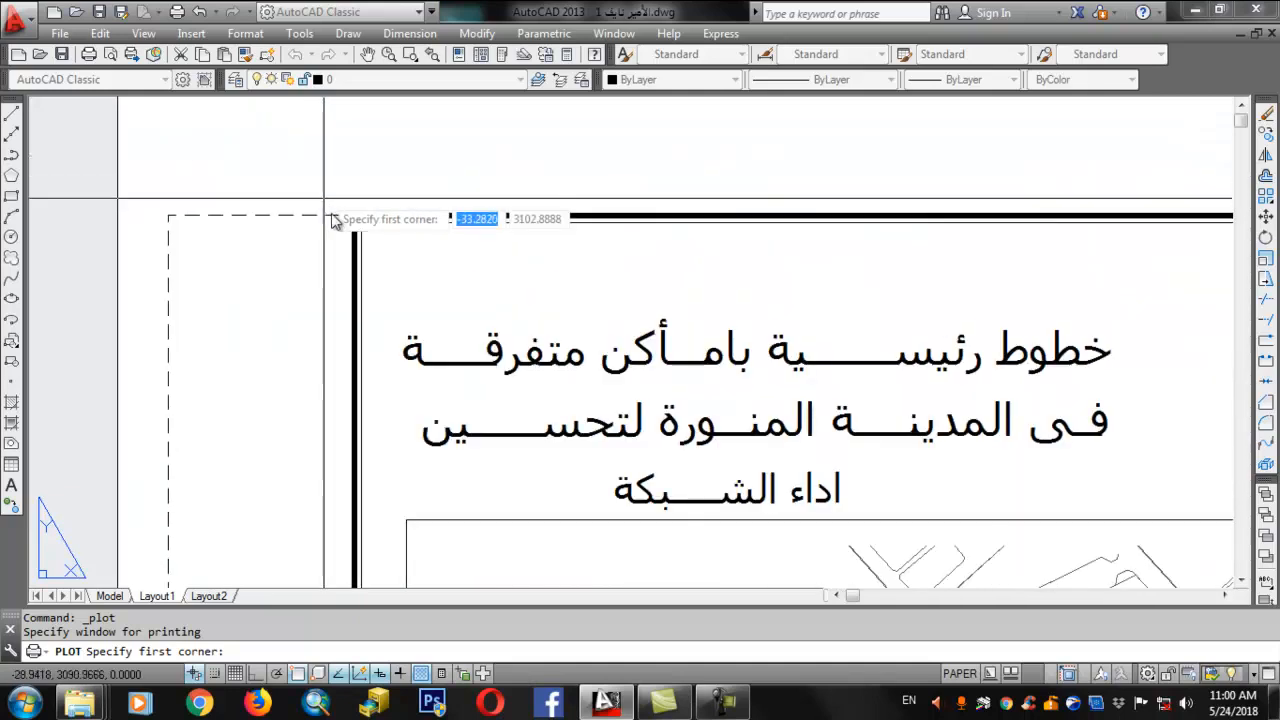
{"action": "left_click", "coordinate": [384, 216]}
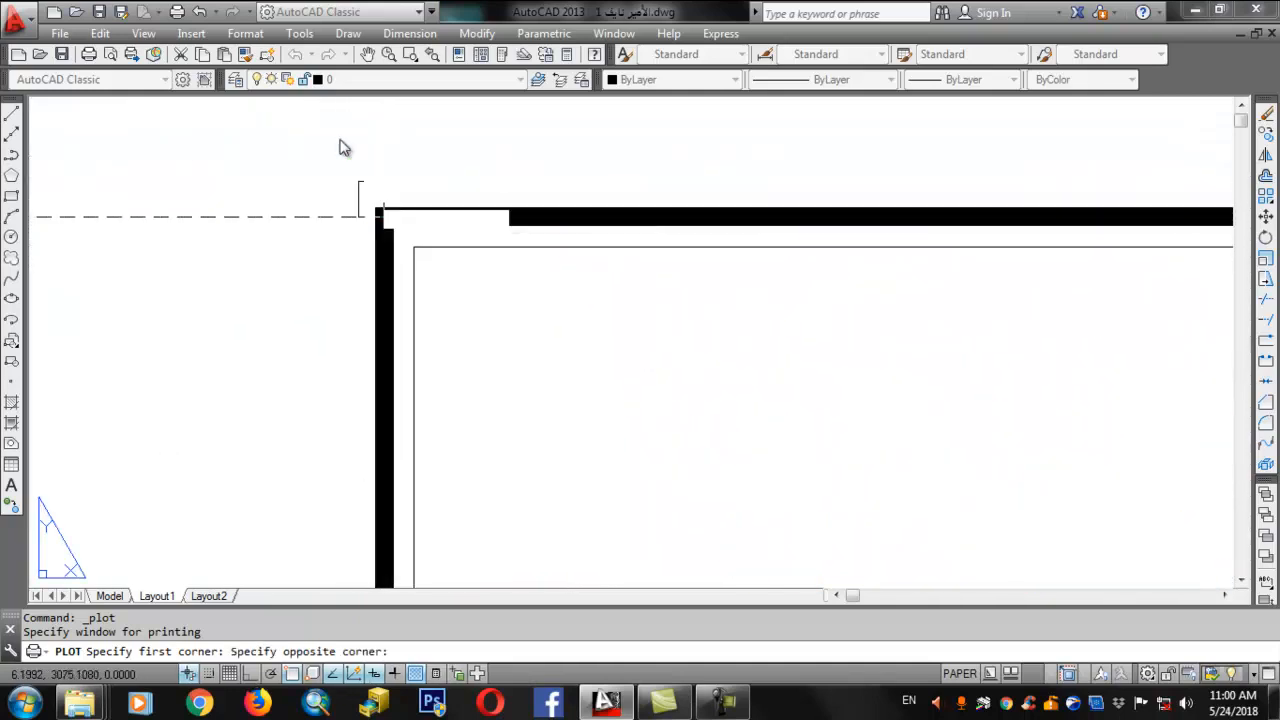
{"action": "scroll", "coordinate": [340, 152], "scroll_direction": "down", "scroll_amount": 6}
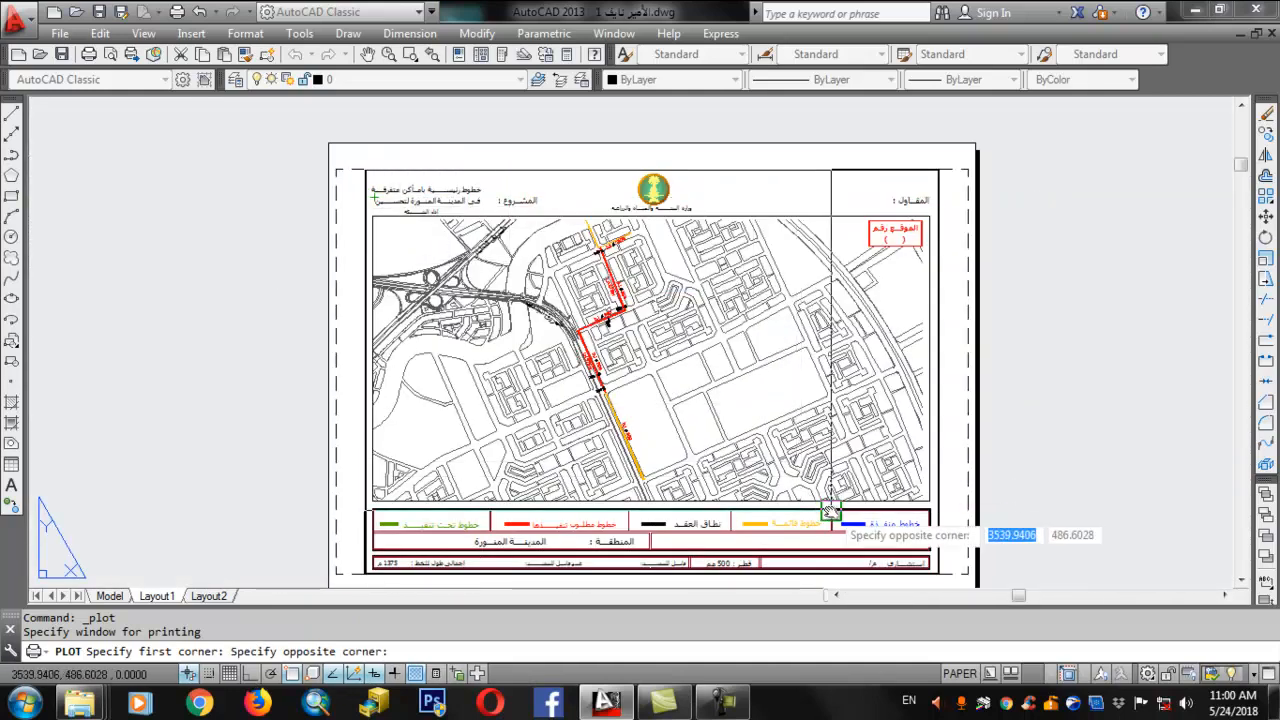
{"action": "scroll", "coordinate": [830, 505], "scroll_direction": "up", "scroll_amount": 5}
{"action": "scroll", "coordinate": [904, 516], "scroll_direction": "up", "scroll_amount": 3}
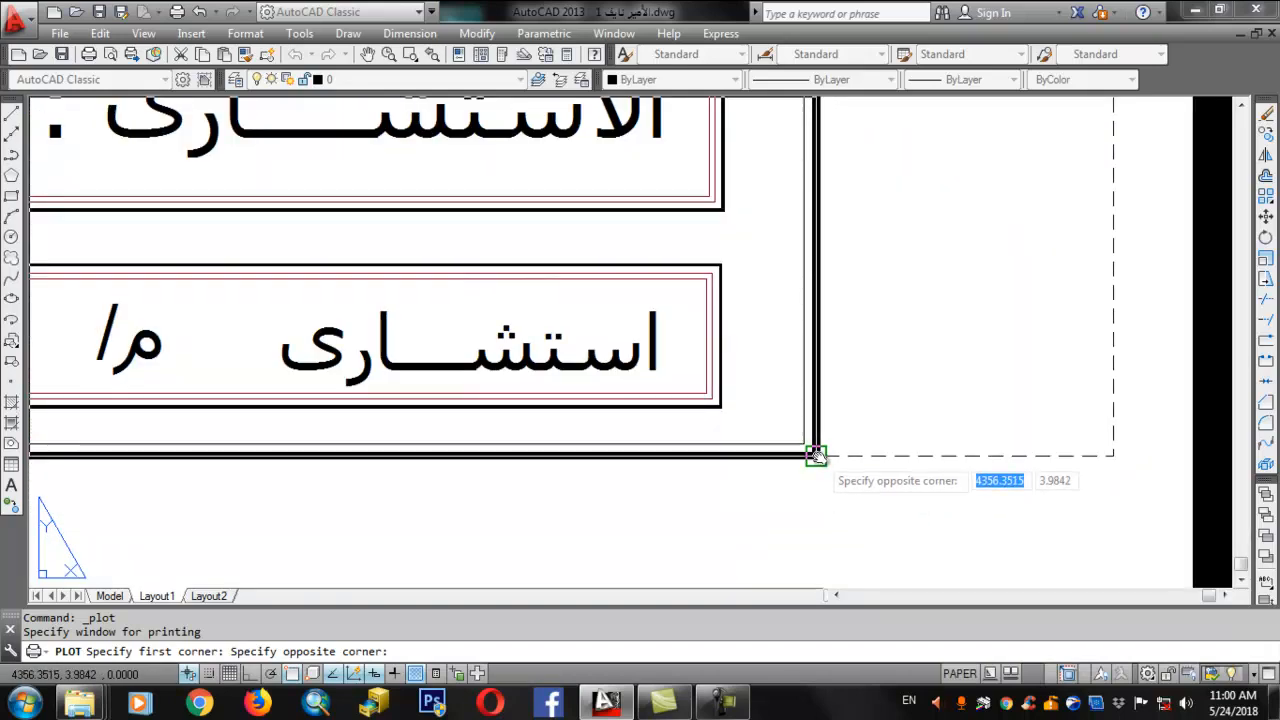
{"action": "left_click", "coordinate": [816, 456]}
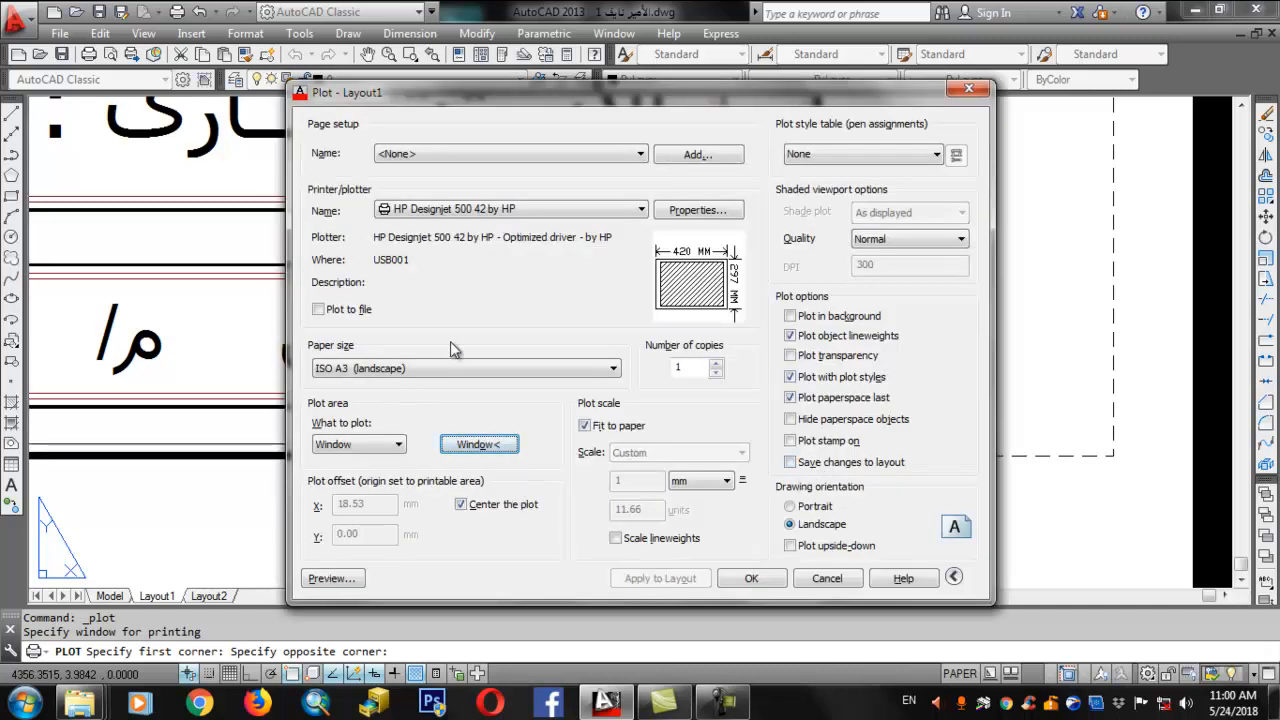
Step: In the HP Designjet 500 42 custom properties, accept the Troubleshooting options with SpoolSmart off and confirm the driver settings
{"action": "left_click", "coordinate": [692, 212]}
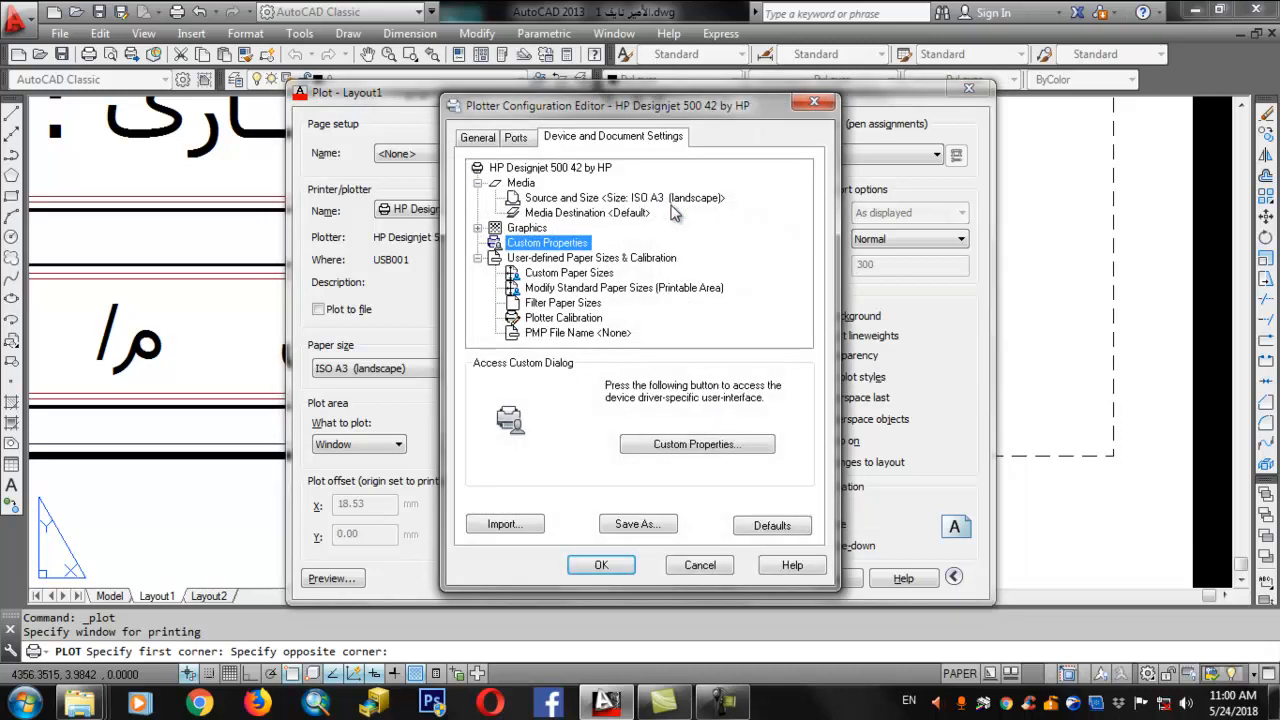
{"action": "left_click", "coordinate": [703, 450]}
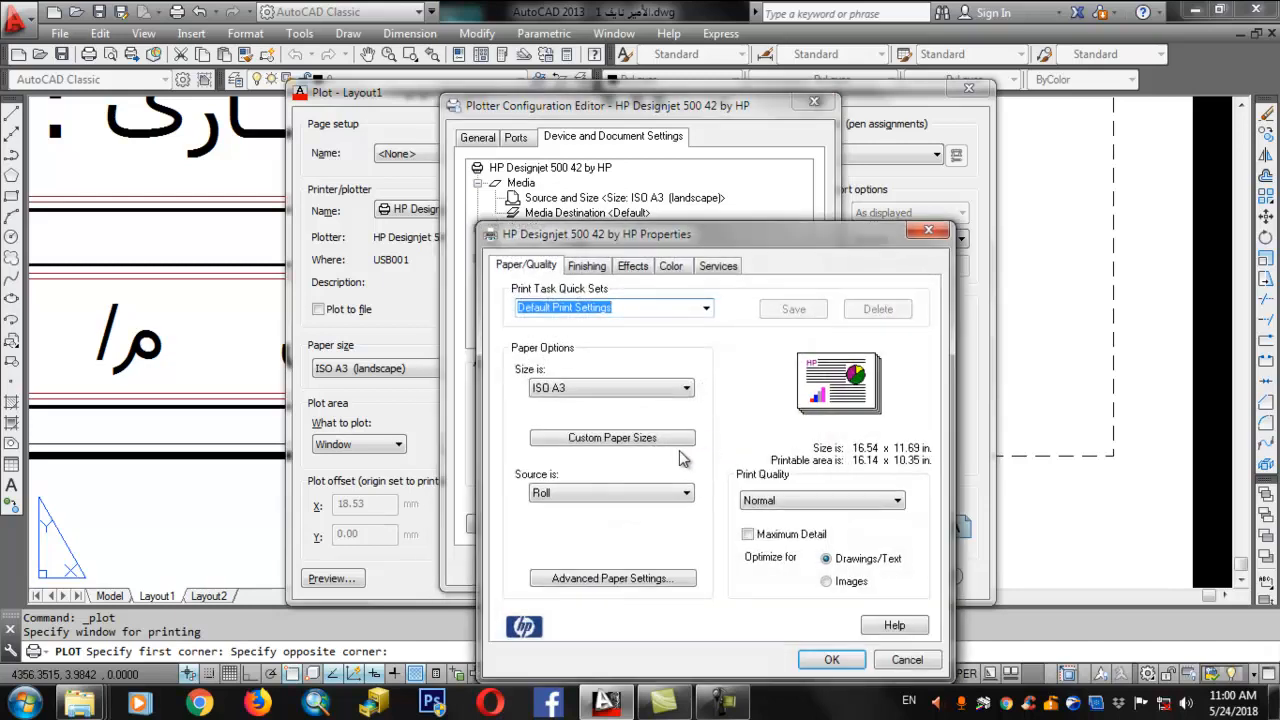
{"action": "left_click_drag", "start_coordinate": [799, 248], "coordinate": [787, 190]}
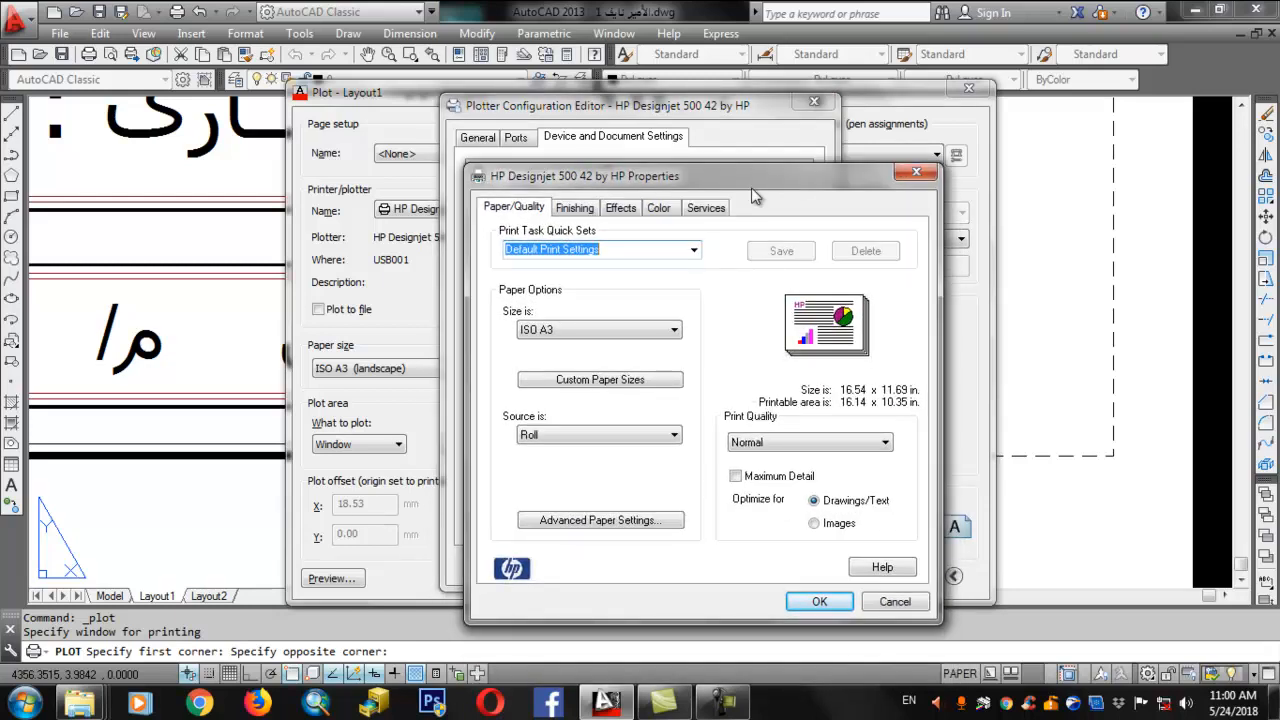
{"action": "left_click", "coordinate": [706, 210]}
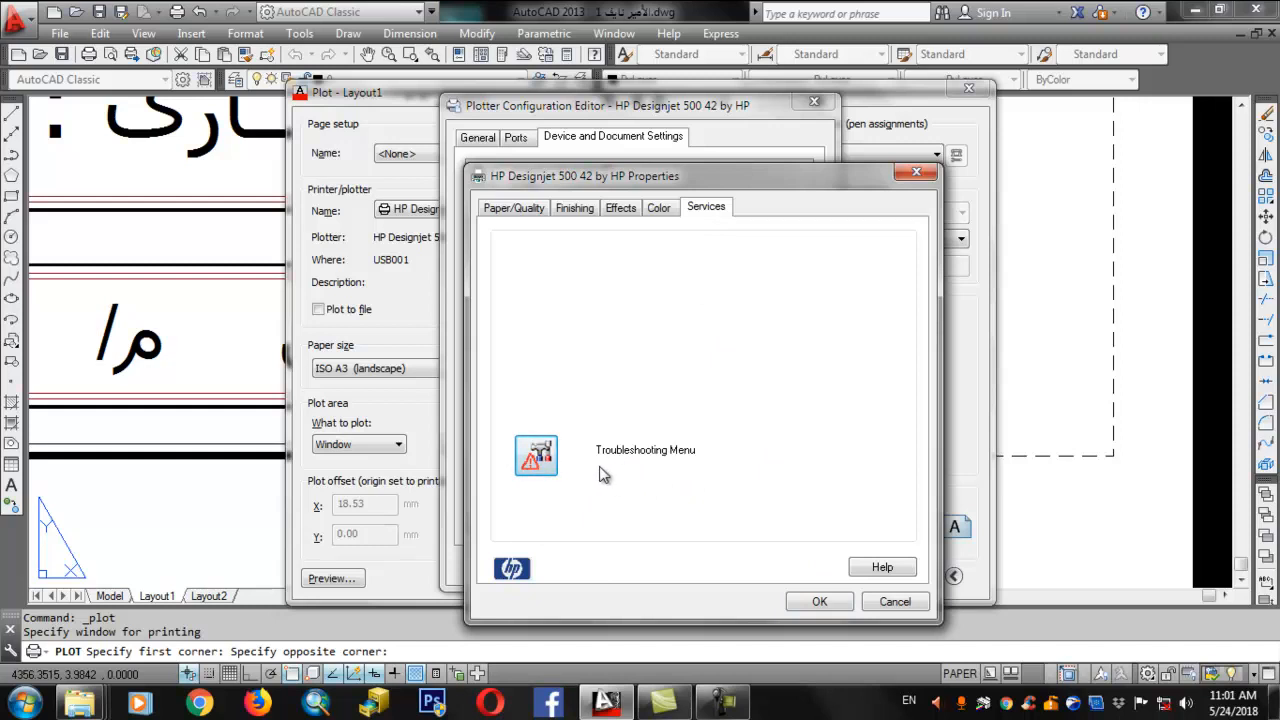
{"action": "left_click", "coordinate": [530, 457]}
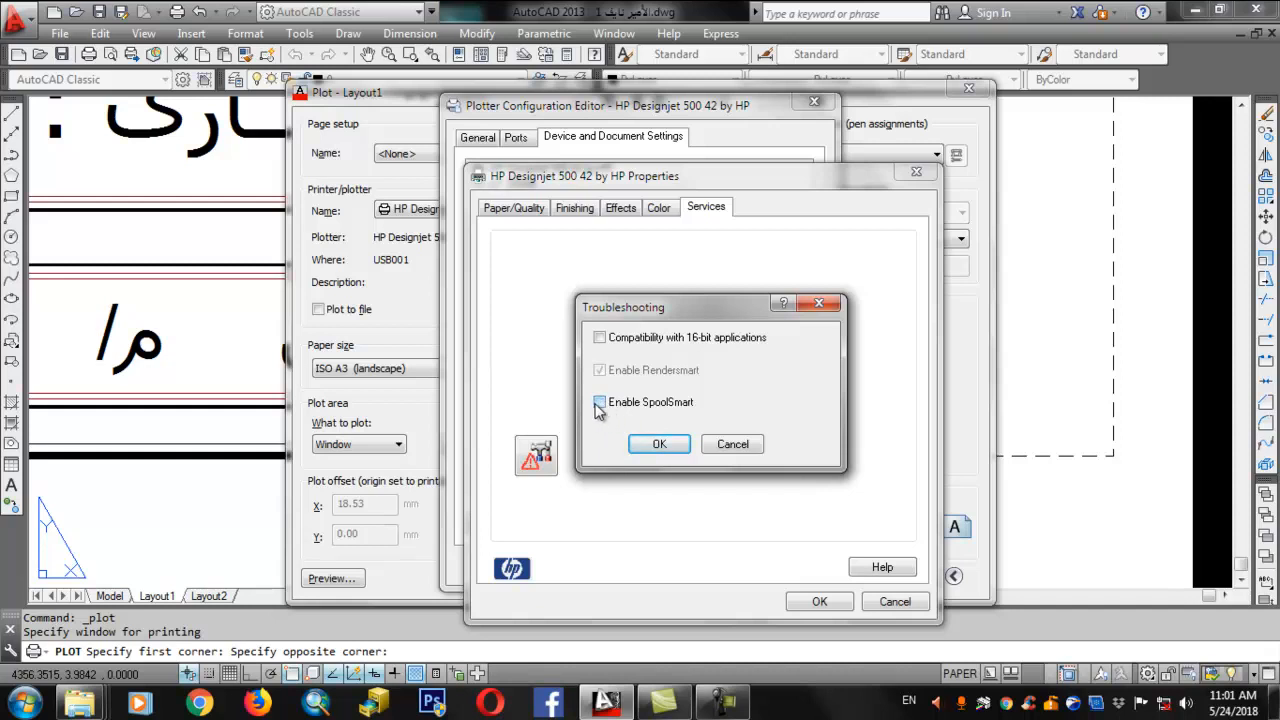
{"action": "left_click", "coordinate": [659, 446]}
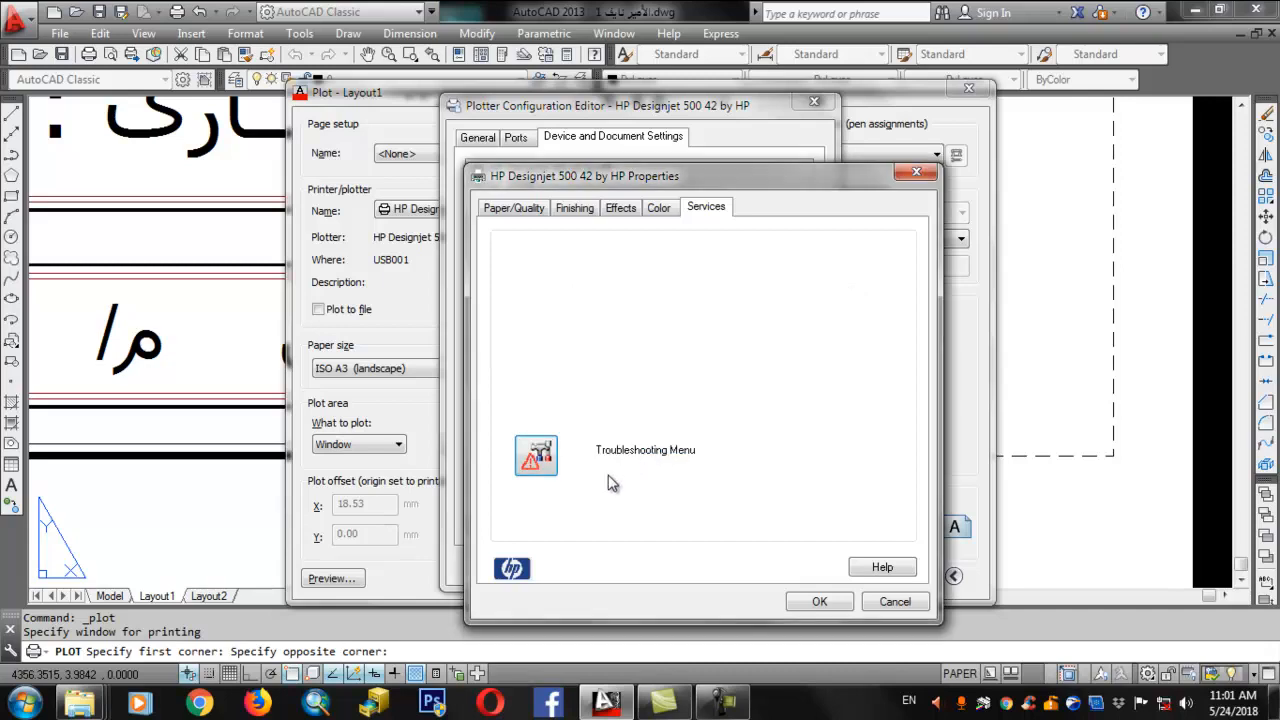
{"action": "left_click", "coordinate": [820, 601]}
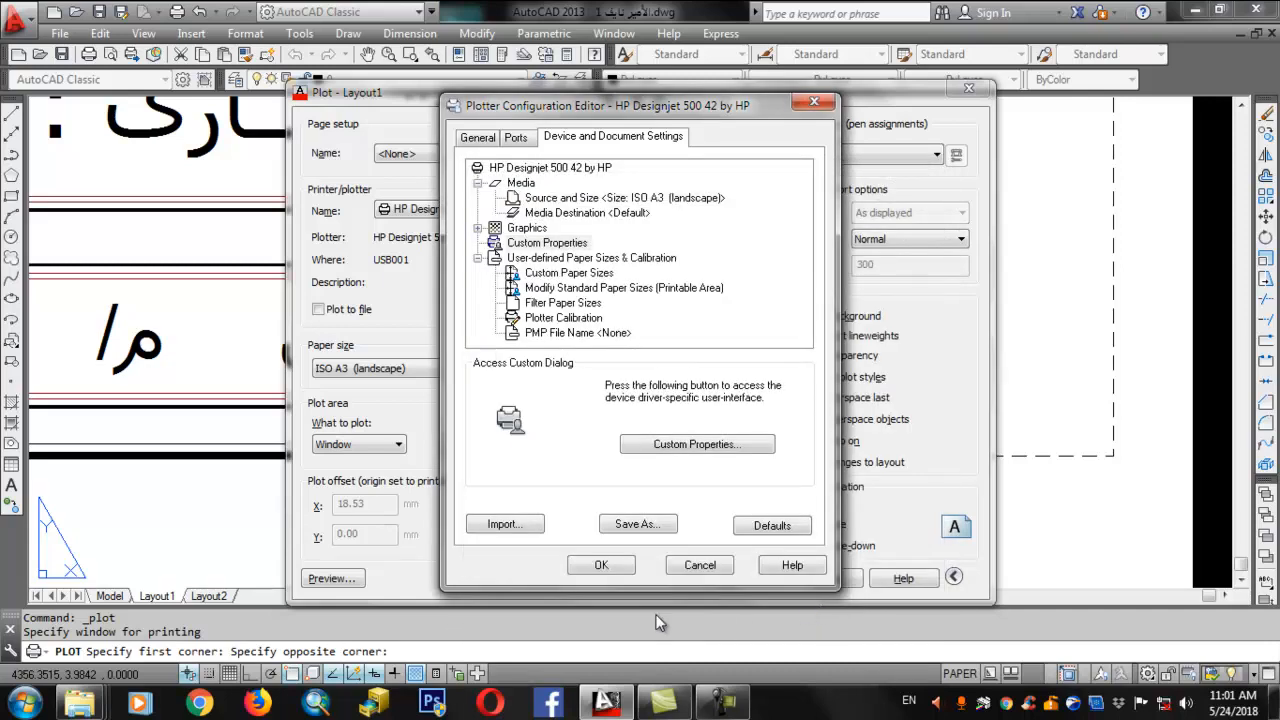
Step: Confirm the plotter configuration and save its changes to the proposed PC3 file instead of a temporary one
{"action": "left_click", "coordinate": [597, 566]}
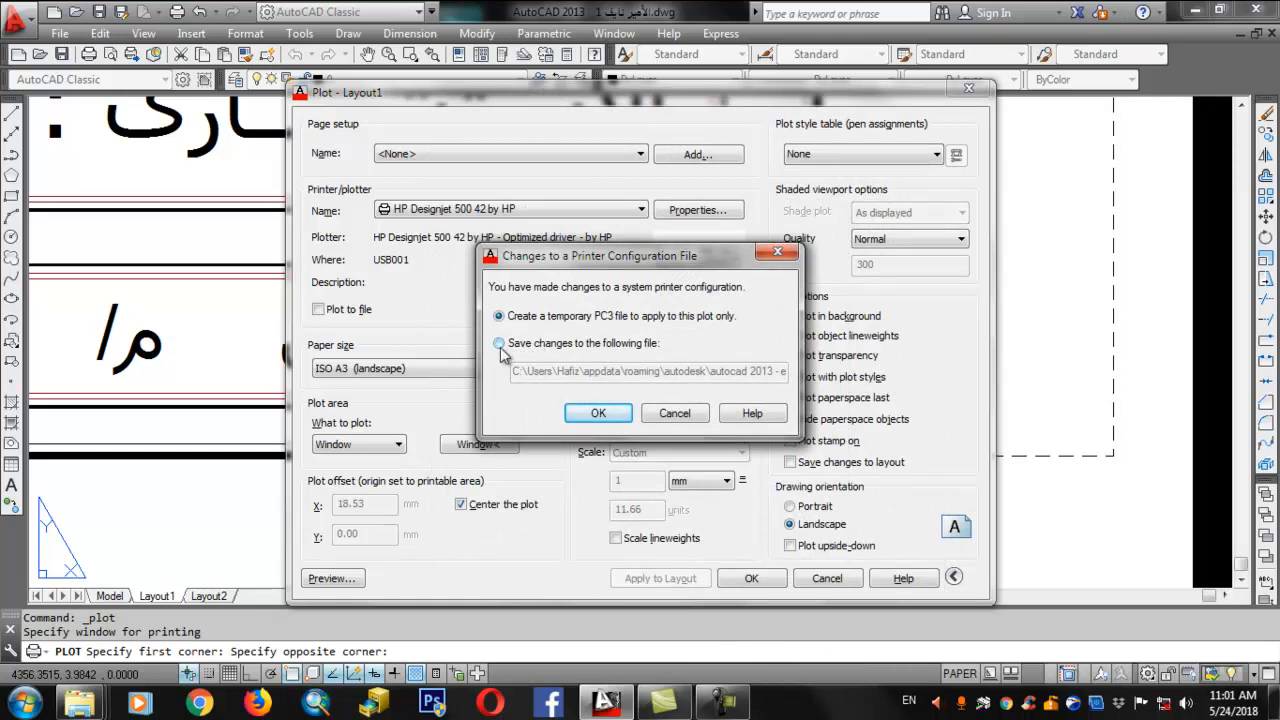
{"action": "left_click", "coordinate": [550, 345]}
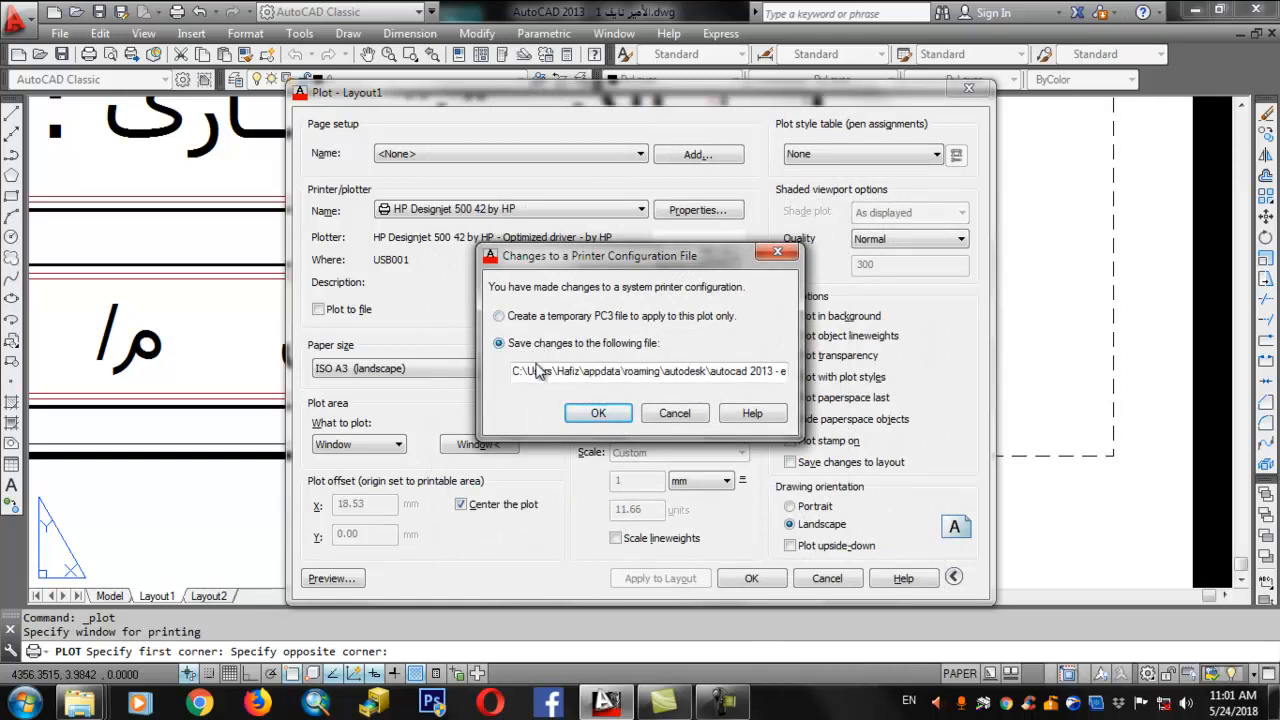
{"action": "left_click", "coordinate": [592, 412]}
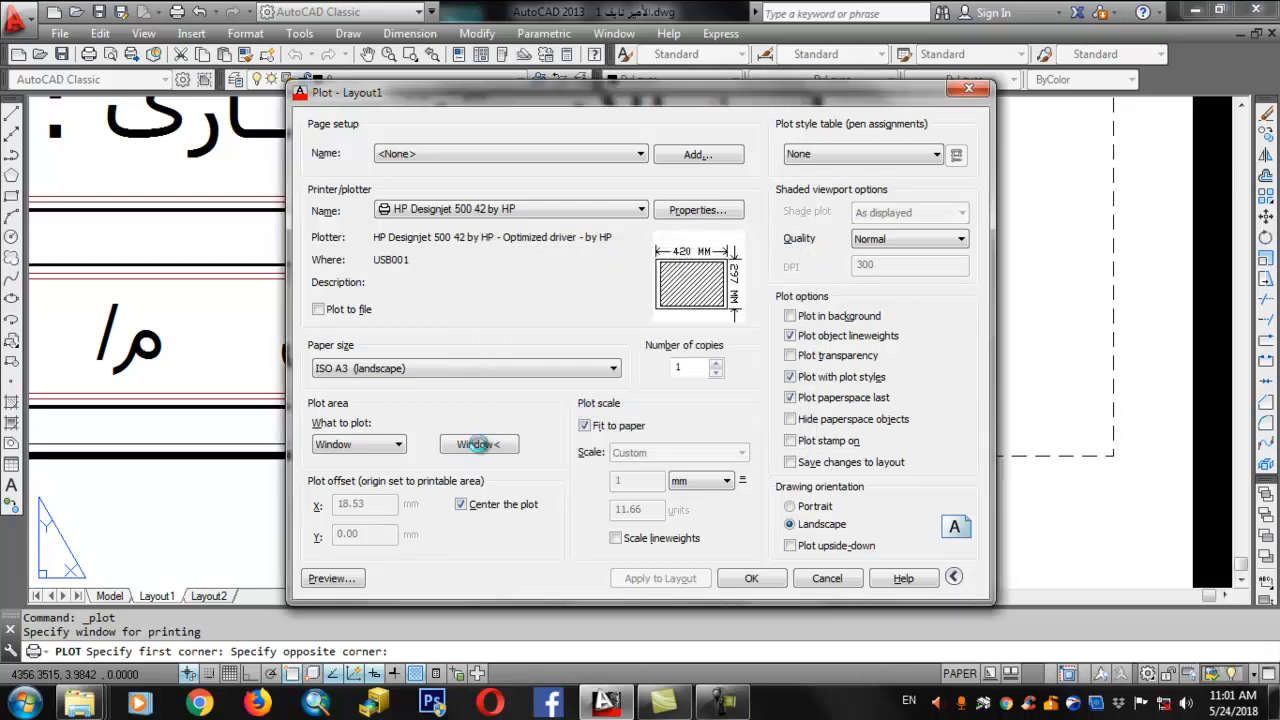
Step: Preview the plot and examine the header, the map's coloured pipeline routes and the legend on the sheet
{"action": "left_click", "coordinate": [322, 580]}
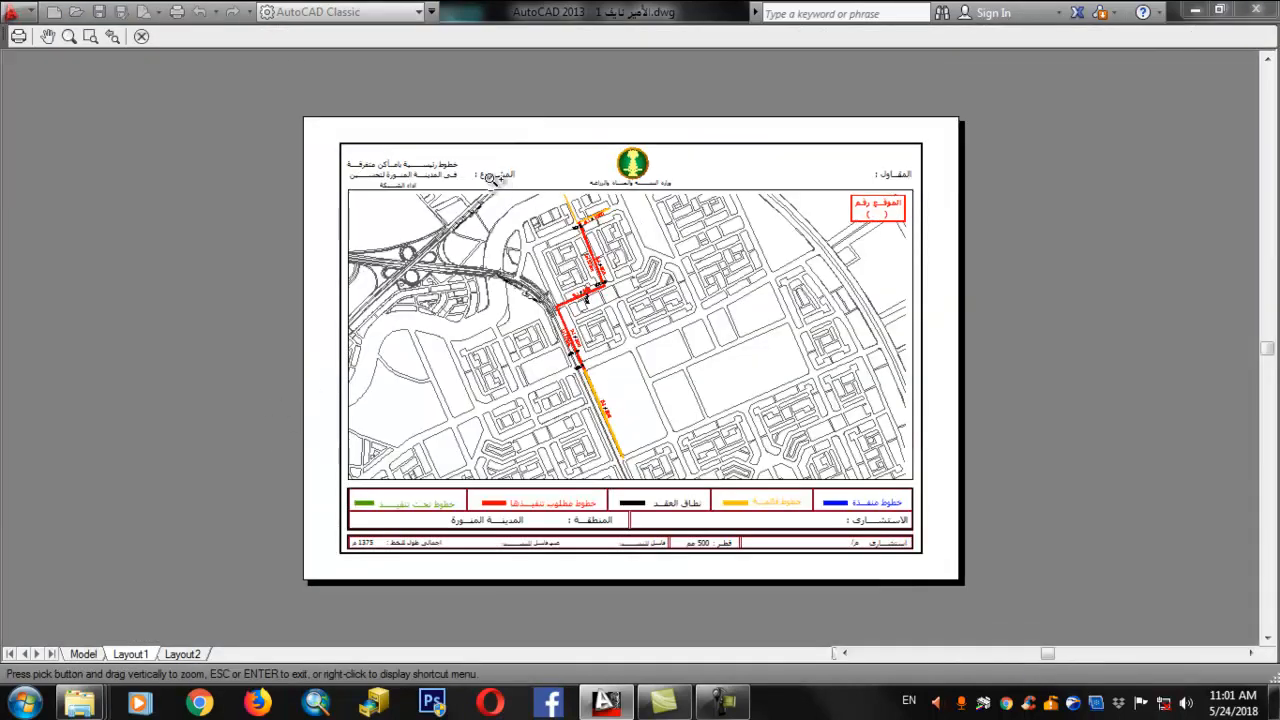
{"action": "scroll", "coordinate": [456, 162], "scroll_direction": "up", "scroll_amount": 8}
{"action": "scroll", "coordinate": [402, 165], "scroll_direction": "down", "scroll_amount": 6}
{"action": "scroll", "coordinate": [650, 85], "scroll_direction": "down", "scroll_amount": 2}
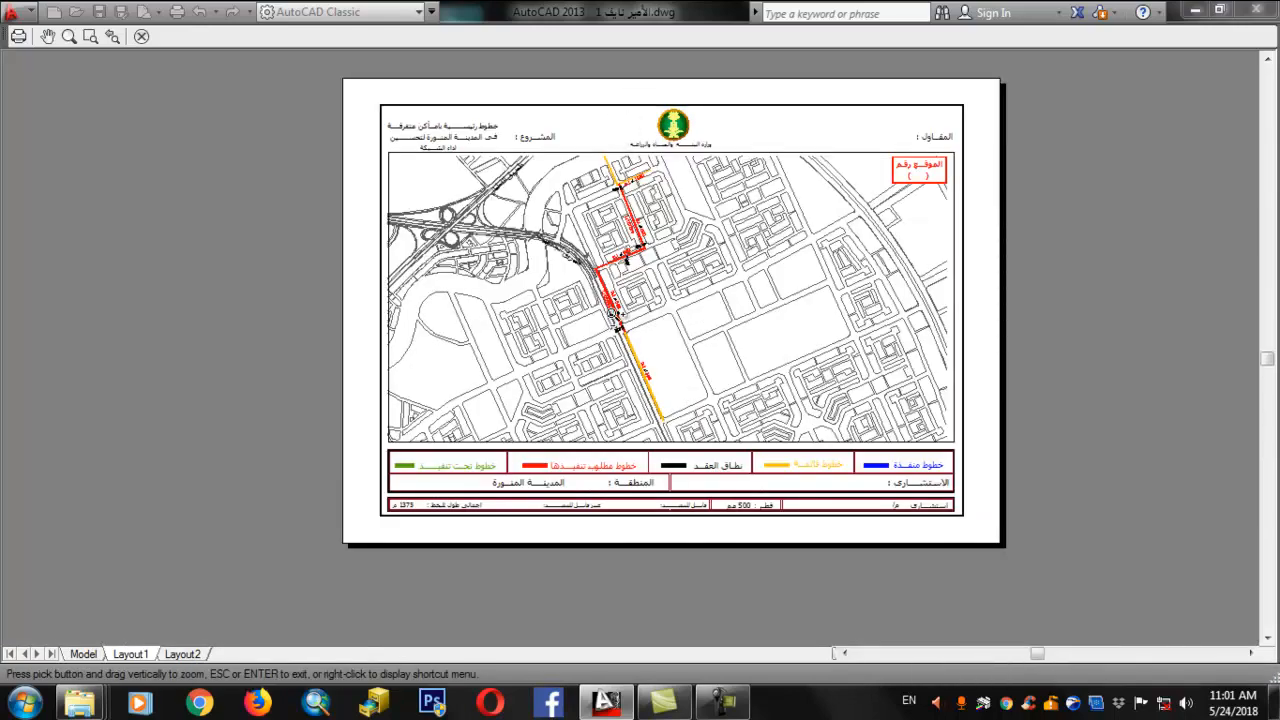
{"action": "scroll", "coordinate": [617, 316], "scroll_direction": "up", "scroll_amount": 4}
{"action": "scroll", "coordinate": [484, 310], "scroll_direction": "down", "scroll_amount": 4}
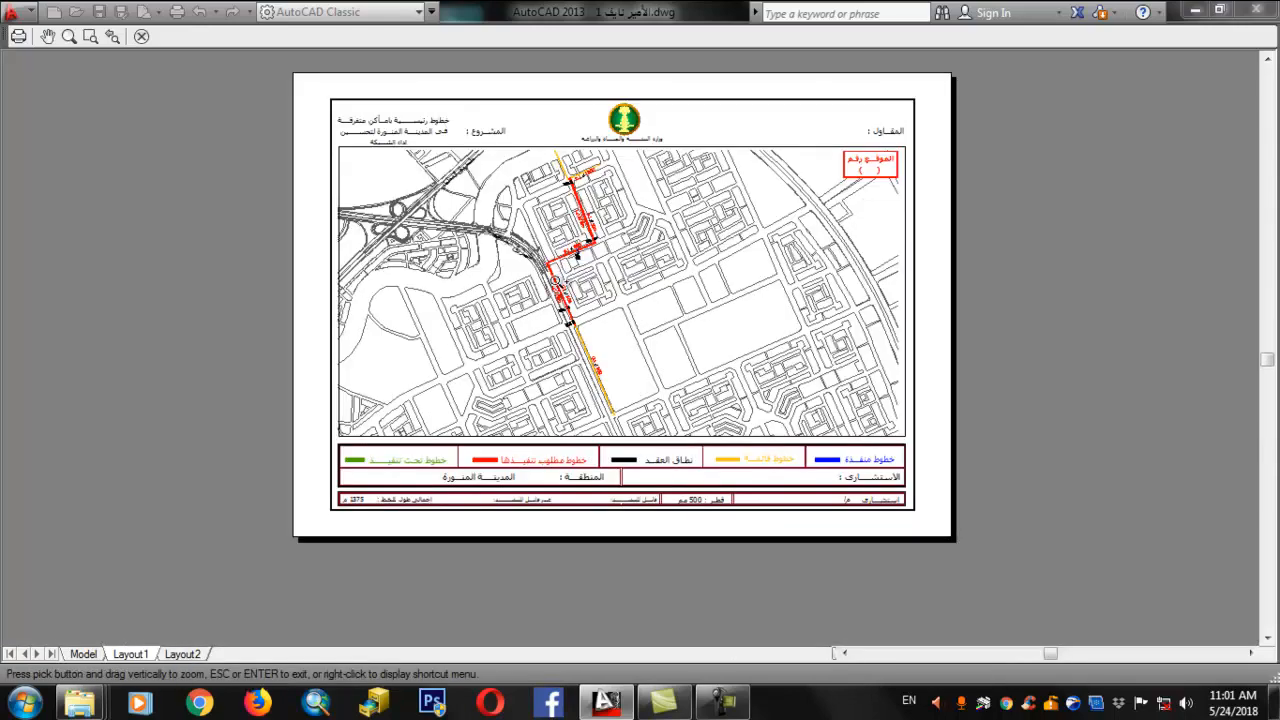
{"action": "middle_click_drag", "start_coordinate": [557, 282], "coordinate": [504, 320]}
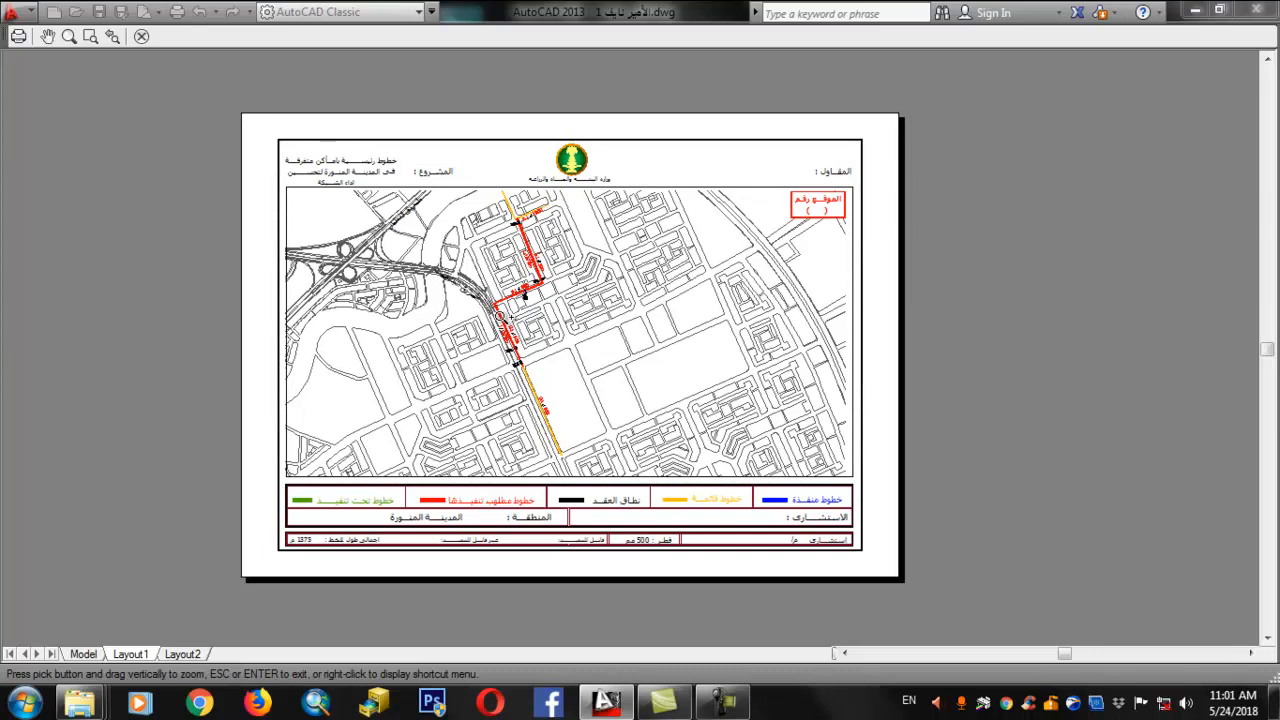